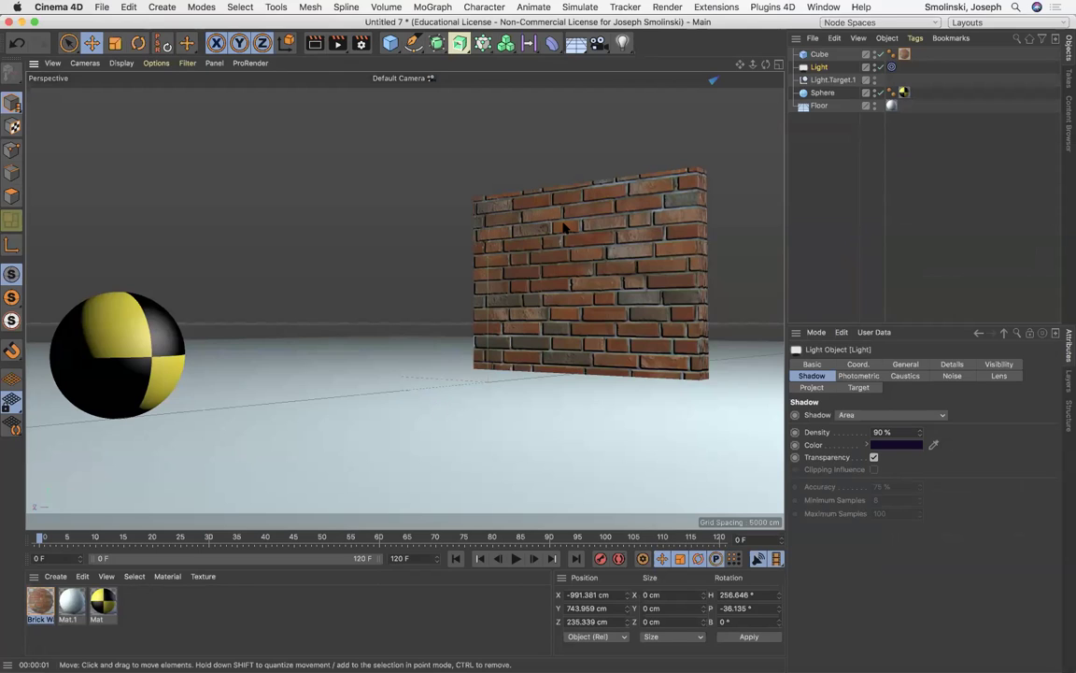
Step: Replace the brick-wall scene with a new empty project, Untitled 8
{"action": "left_click", "coordinate": [631, 84]}
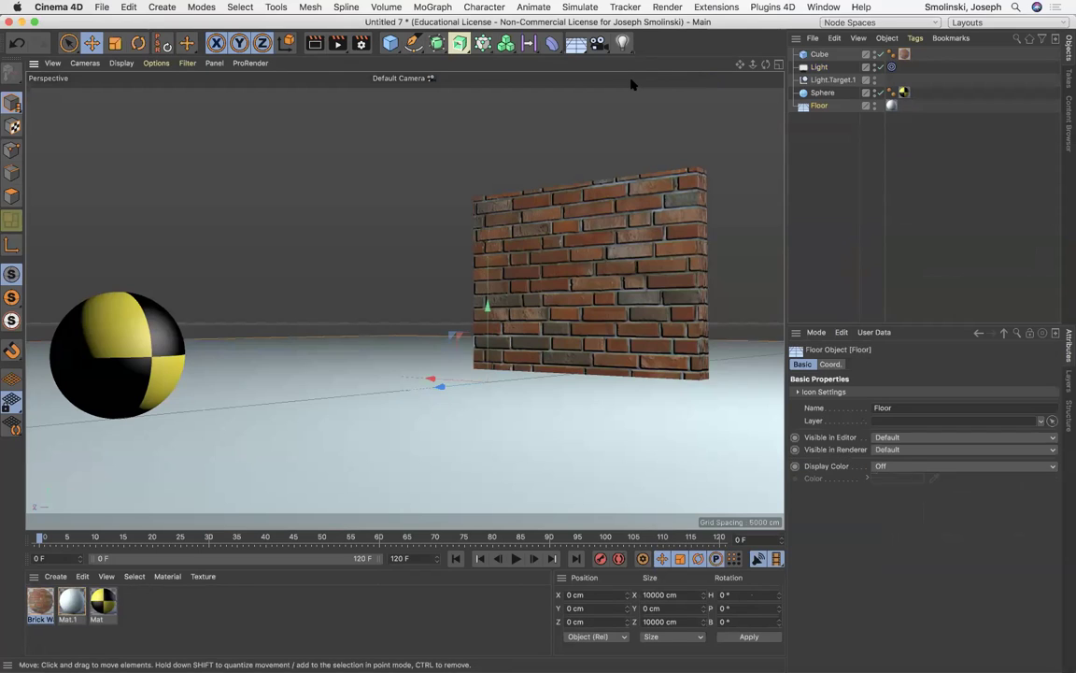
{"action": "key", "text": "super+n"}
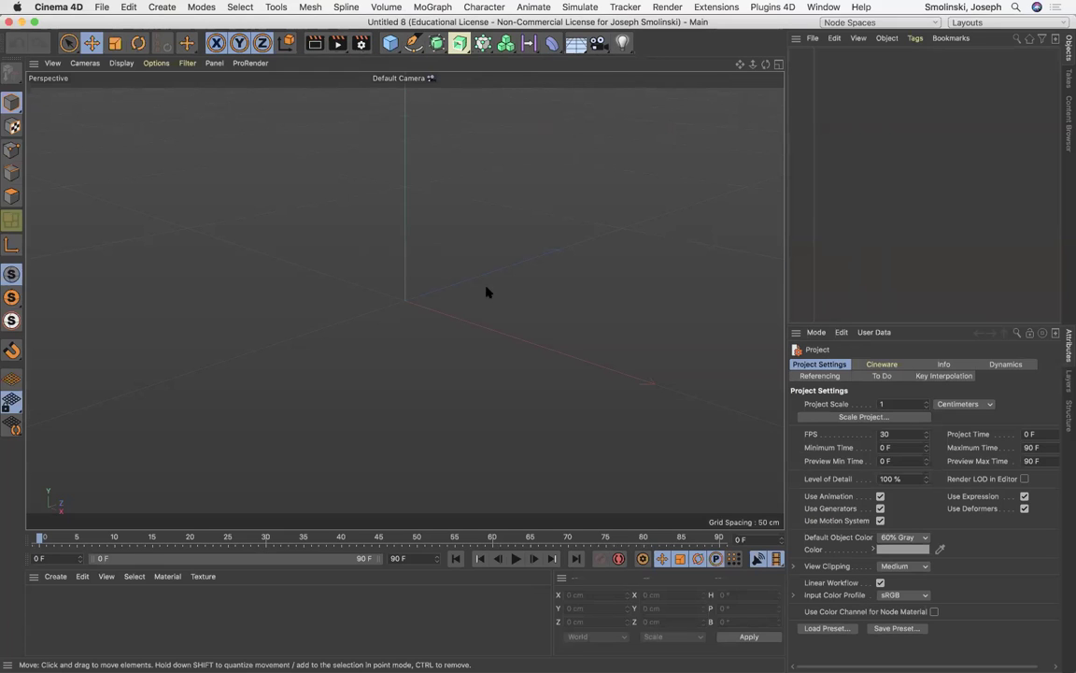
Step: Add a Cube and size it 100 cm X, 200 cm Y, 100 cm Z
{"action": "left_click", "coordinate": [391, 44]}
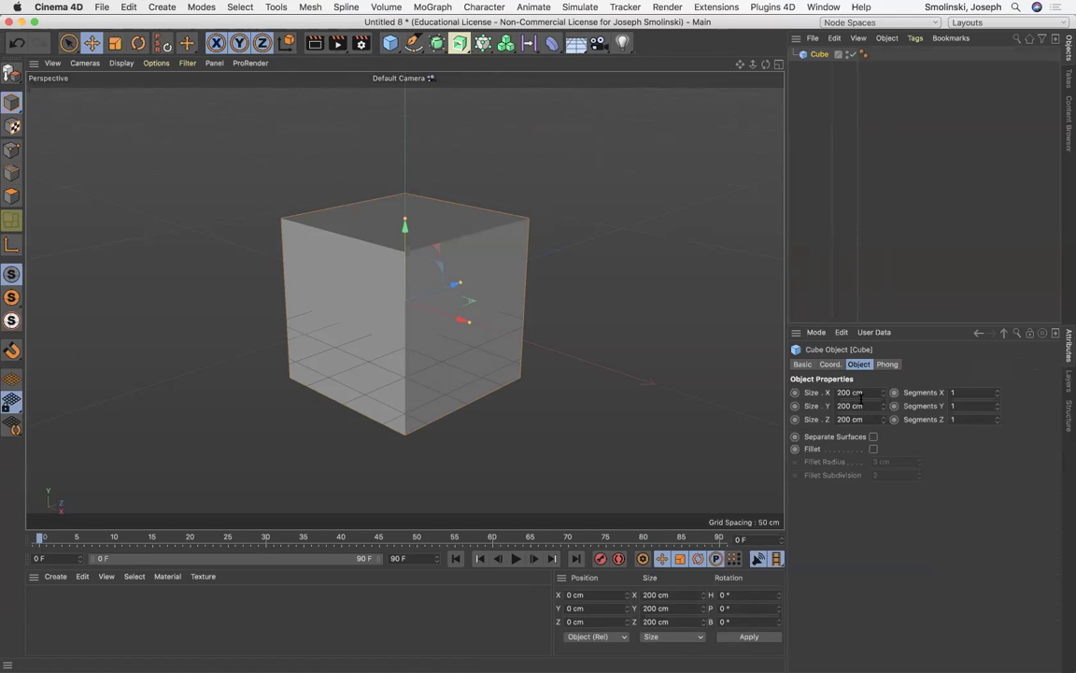
{"action": "double_click", "coordinate": [846, 392]}
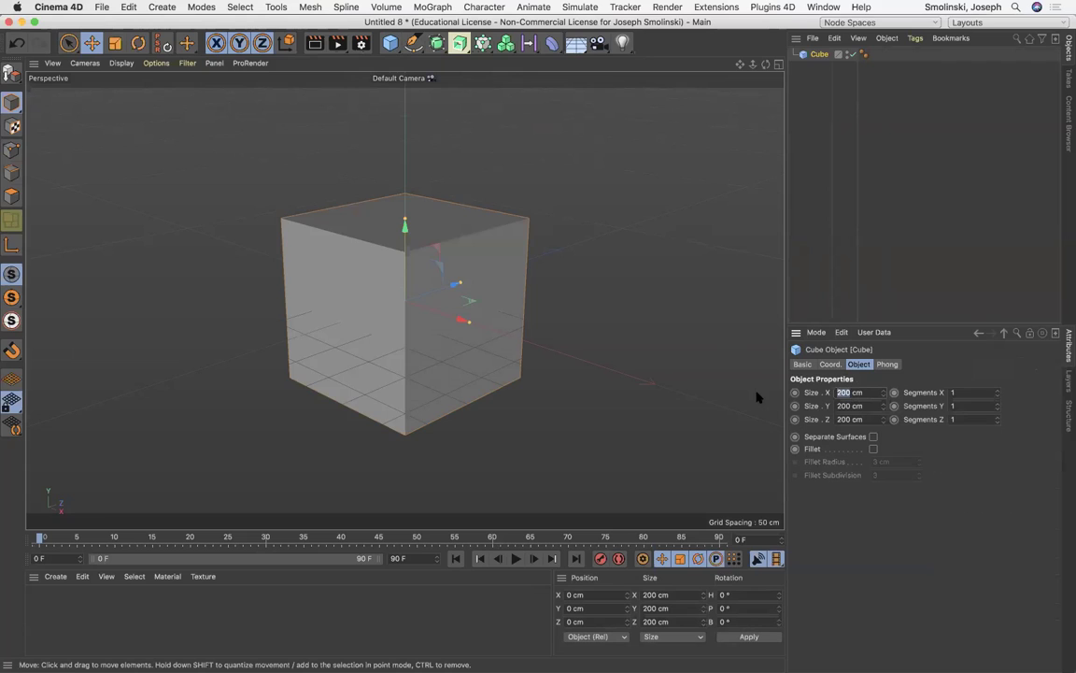
{"action": "type", "text": "100"}
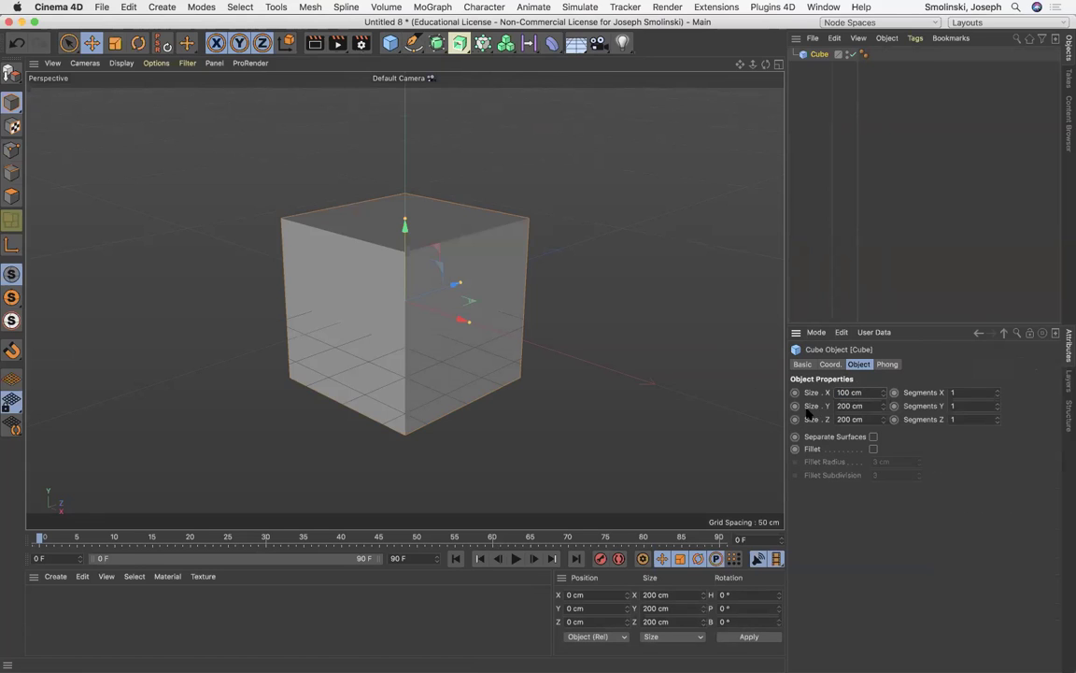
{"action": "double_click", "coordinate": [850, 406]}
{"action": "type", "text": "100"}
{"action": "key", "text": "Return"}
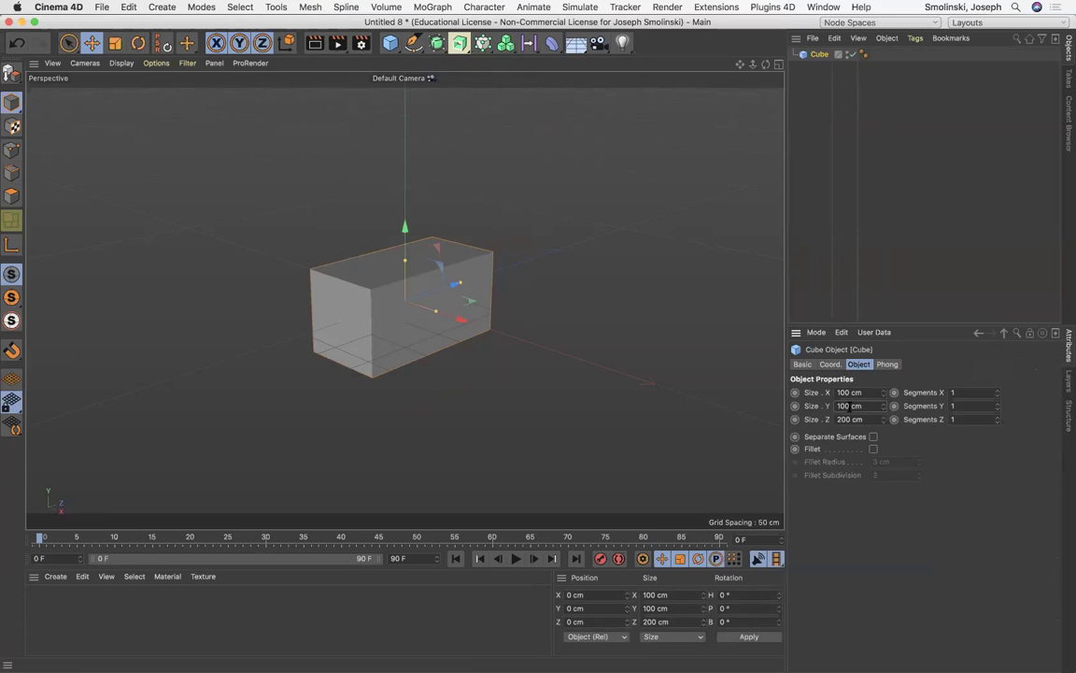
{"action": "double_click", "coordinate": [848, 405]}
{"action": "type", "text": "200"}
{"action": "key", "text": "Return"}
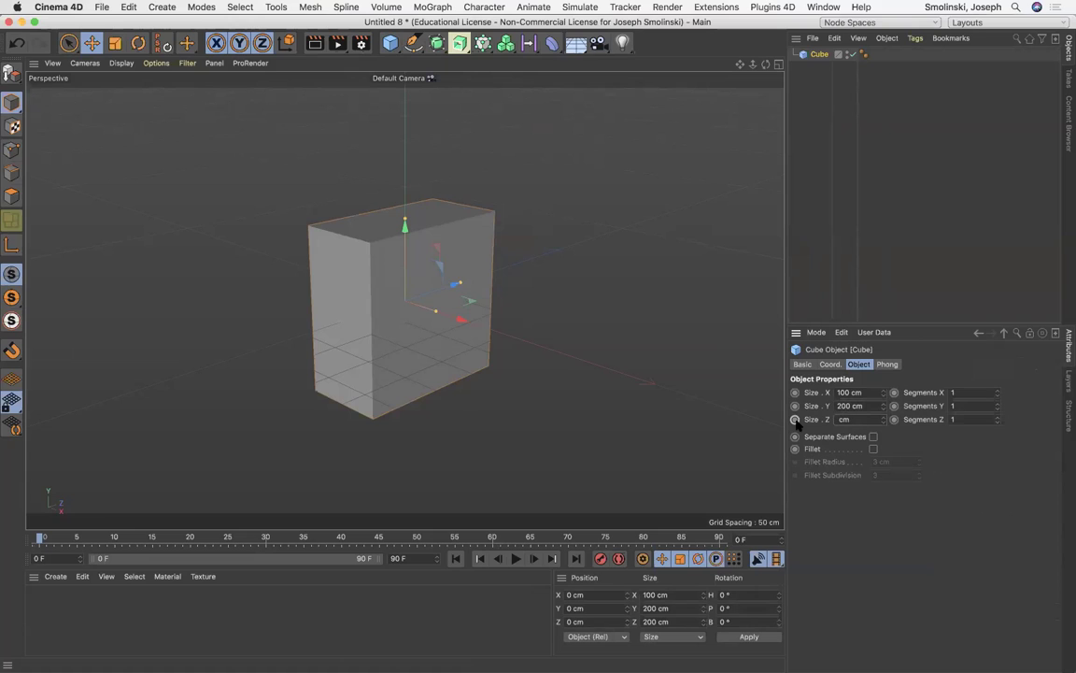
{"action": "type", "text": "100"}
{"action": "key", "text": "Return"}
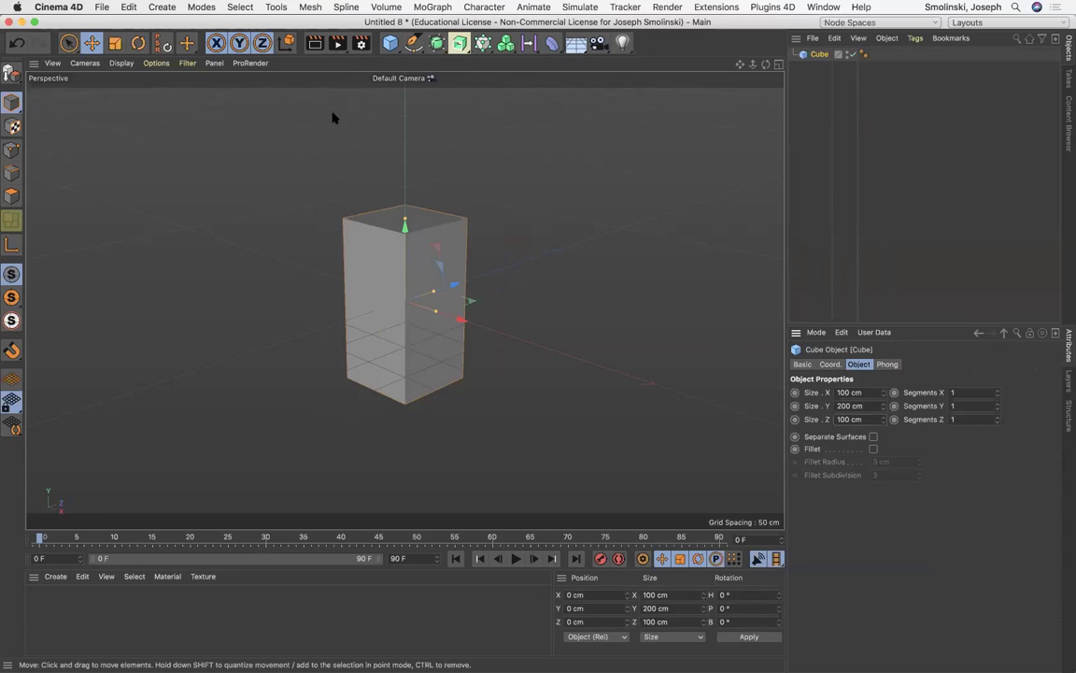
Step: Switch to Gouraud Shading (Lines) and give the cube 10 × 20 × 10 segments
{"action": "left_click", "coordinate": [121, 62]}
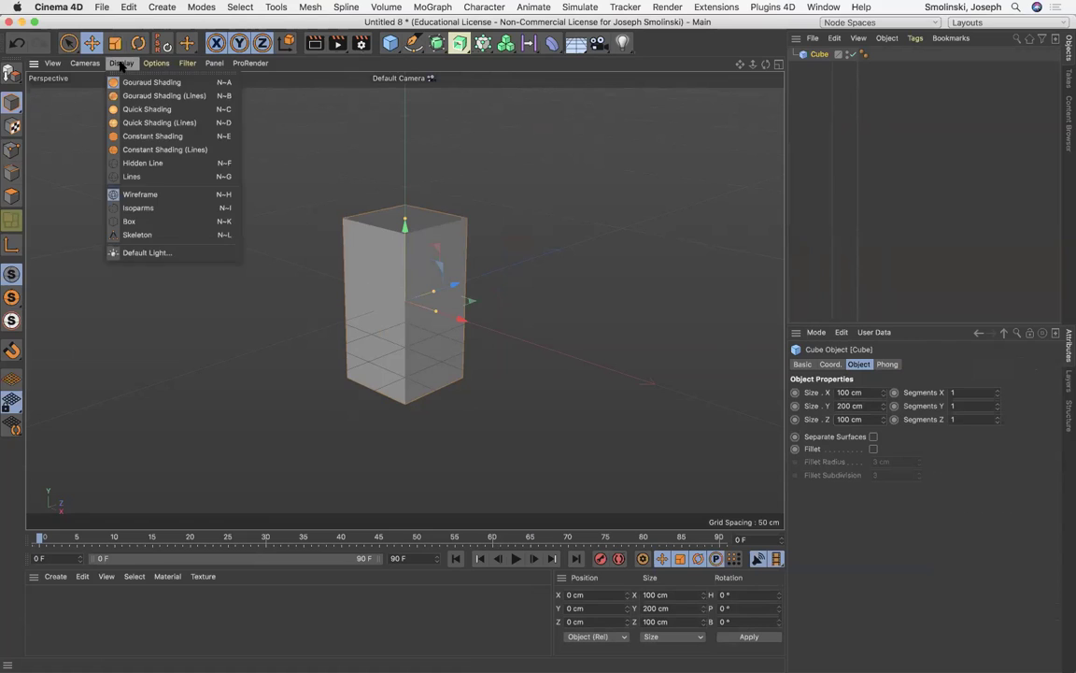
{"action": "left_click", "coordinate": [160, 96]}
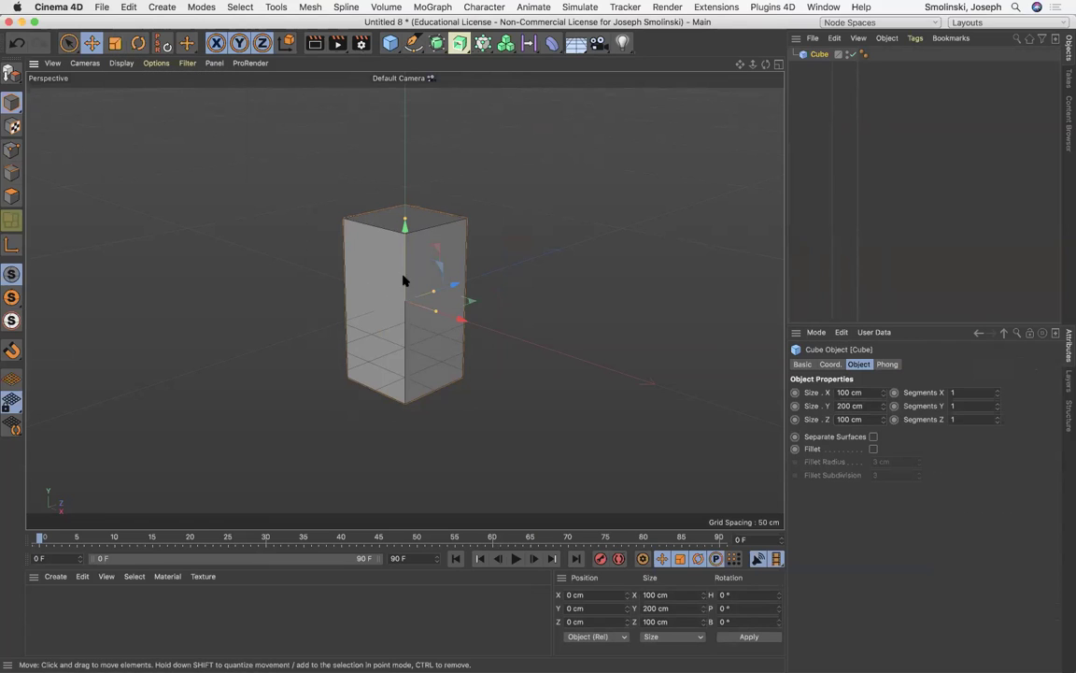
{"action": "double_click", "coordinate": [967, 391]}
{"action": "type", "text": "10"}
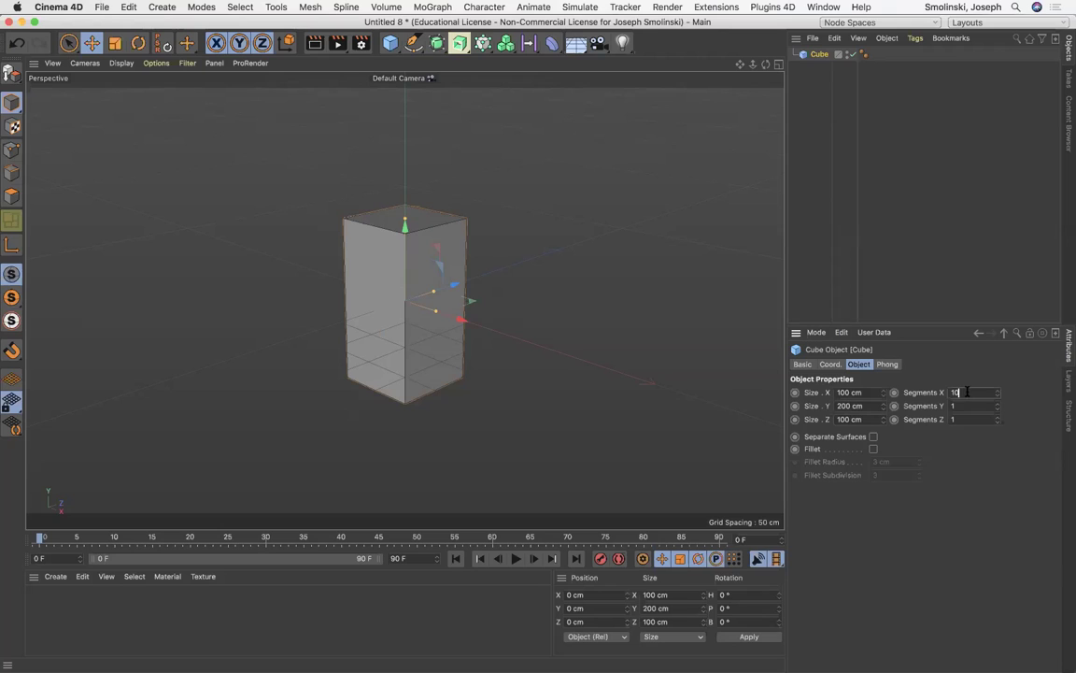
{"action": "key", "text": "Return"}
{"action": "double_click", "coordinate": [967, 418]}
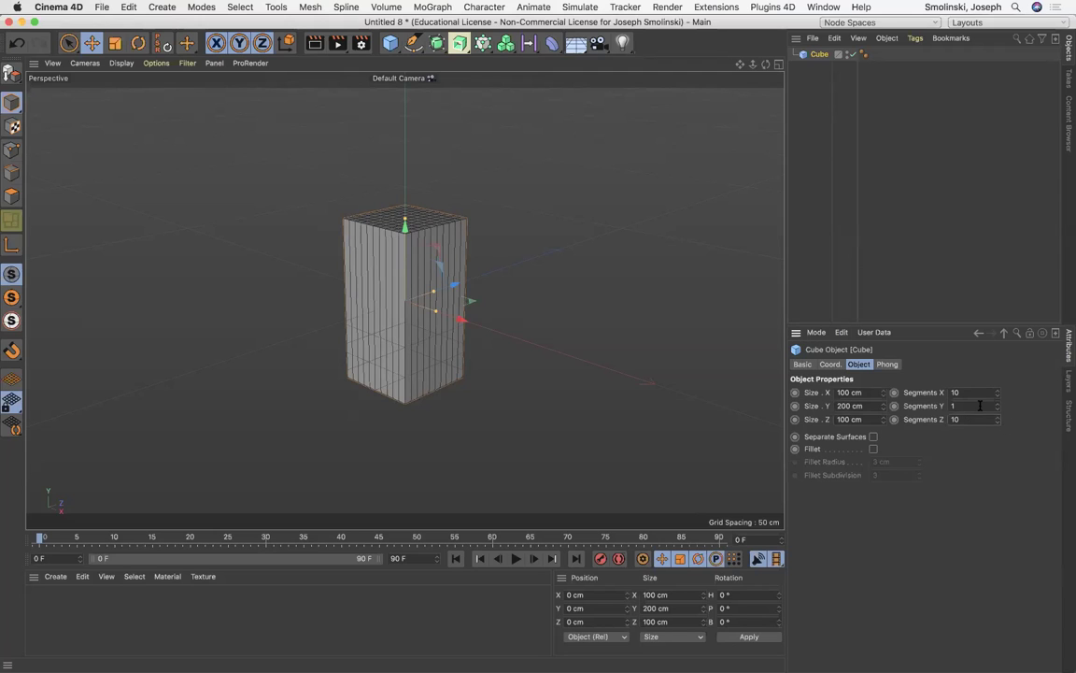
{"action": "double_click", "coordinate": [978, 407]}
{"action": "key", "text": "Return"}
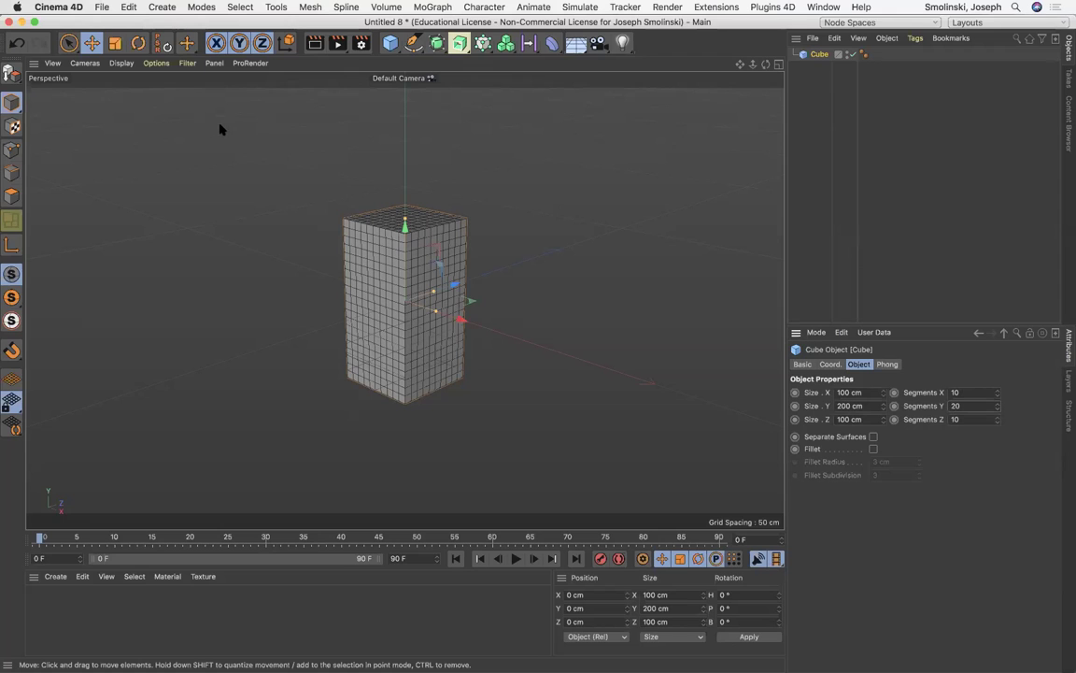
Step: Add a Bend deformer and nest it under the Cube
{"action": "left_click", "coordinate": [551, 43]}
{"action": "left_click", "coordinate": [588, 60]}
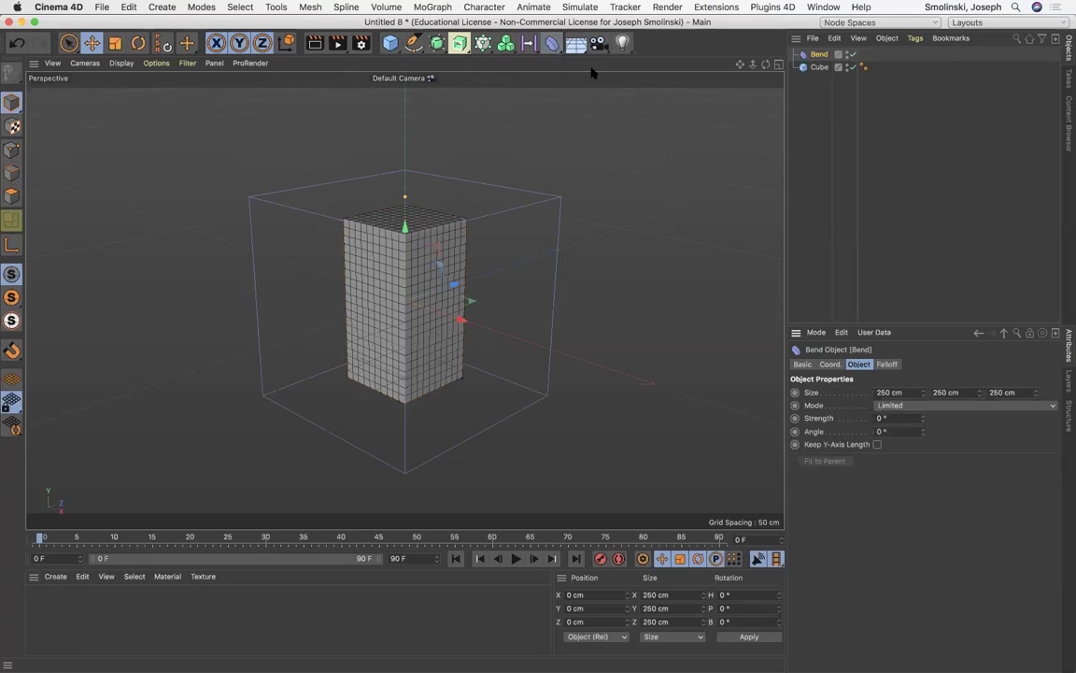
{"action": "left_click_drag", "start_coordinate": [820, 56], "coordinate": [820, 68]}
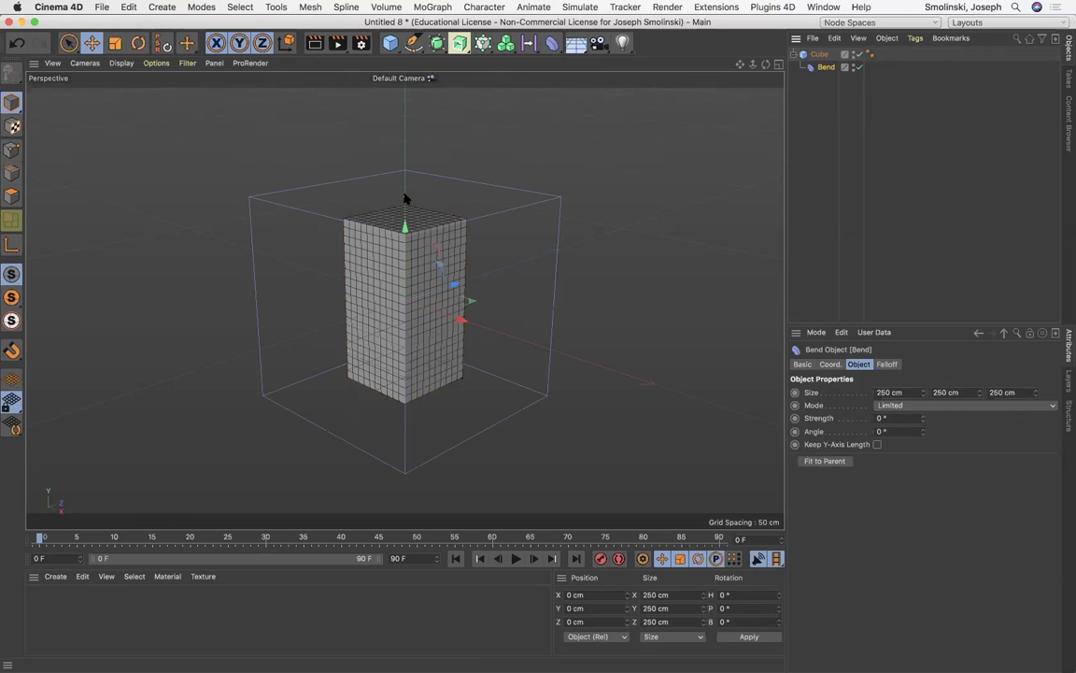
Step: Test-bend the cube with the handle, undo it, and review the Cube and Bend settings
{"action": "mouse_move", "coordinate": [406, 197]}
{"action": "left_mouse_down"}
{"action": "mouse_move", "coordinate": [457, 191]}
{"action": "mouse_move", "coordinate": [358, 233]}
{"action": "mouse_move", "coordinate": [348, 187]}
{"action": "mouse_move", "coordinate": [390, 161]}
{"action": "mouse_move", "coordinate": [459, 178]}
{"action": "mouse_move", "coordinate": [487, 207]}
{"action": "mouse_move", "coordinate": [478, 227]}
{"action": "mouse_move", "coordinate": [322, 209]}
{"action": "mouse_move", "coordinate": [423, 202]}
{"action": "mouse_move", "coordinate": [334, 206]}
{"action": "mouse_move", "coordinate": [416, 190]}
{"action": "mouse_move", "coordinate": [408, 205]}
{"action": "mouse_move", "coordinate": [396, 197]}
{"action": "left_mouse_up"}
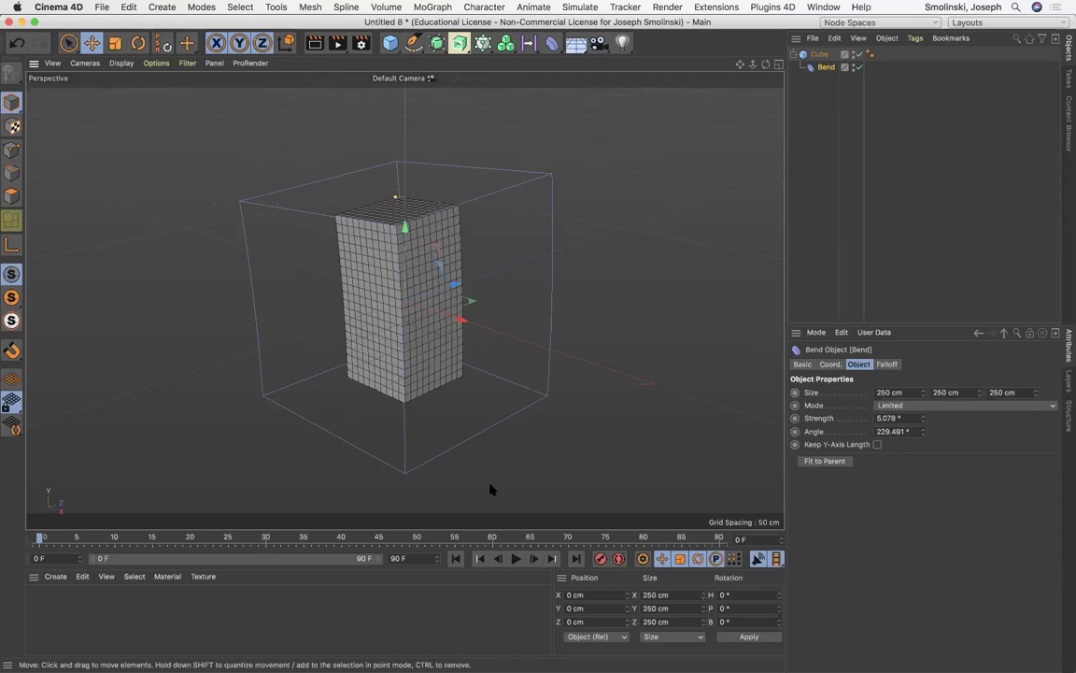
{"action": "key", "text": "super+z"}
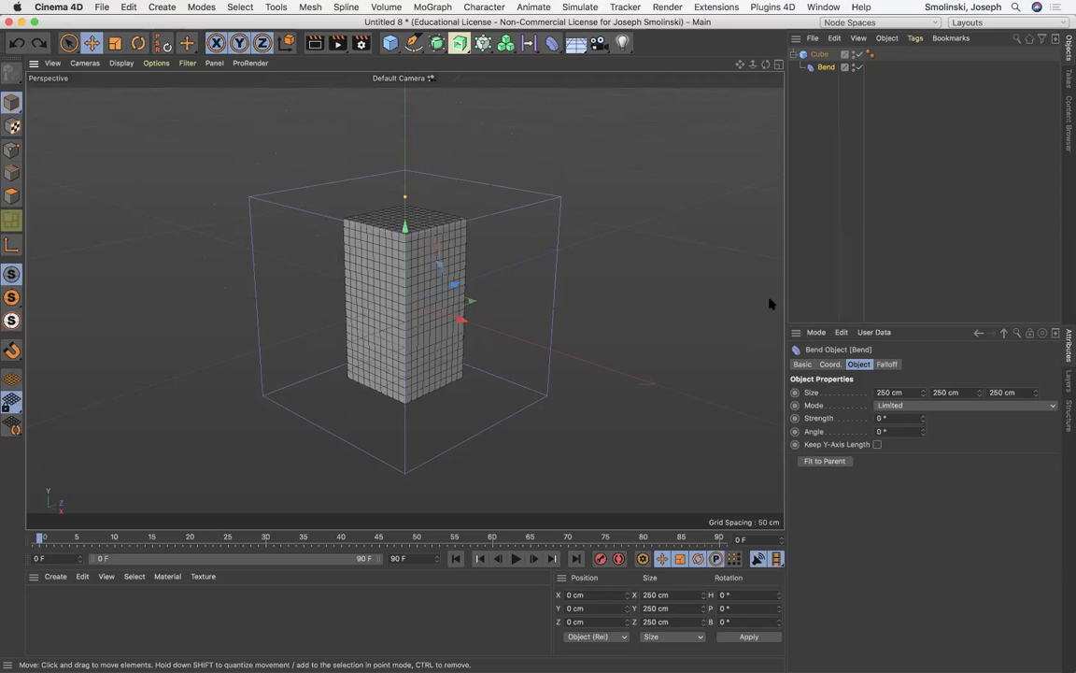
{"action": "left_click", "coordinate": [824, 71]}
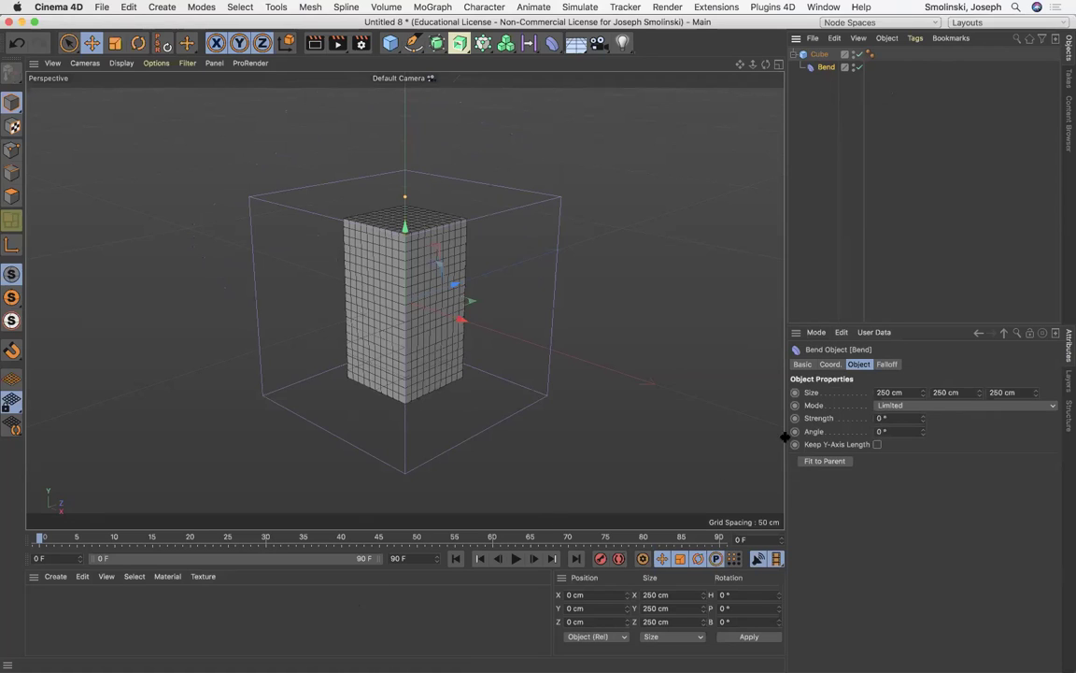
{"action": "left_click", "coordinate": [819, 54]}
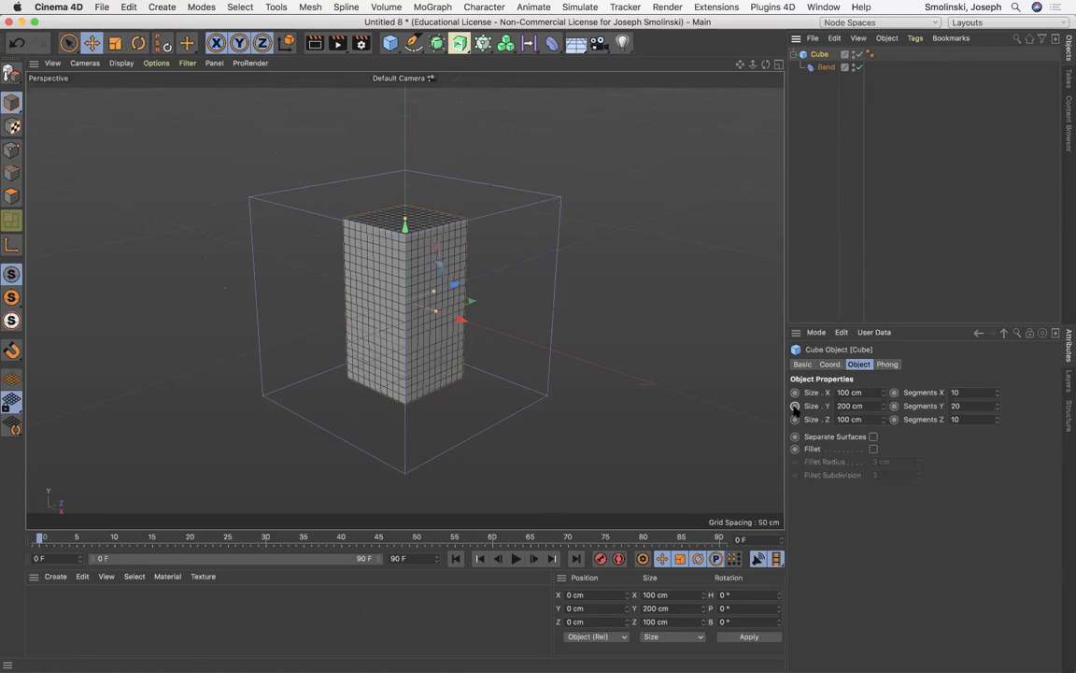
{"action": "left_click", "coordinate": [825, 69]}
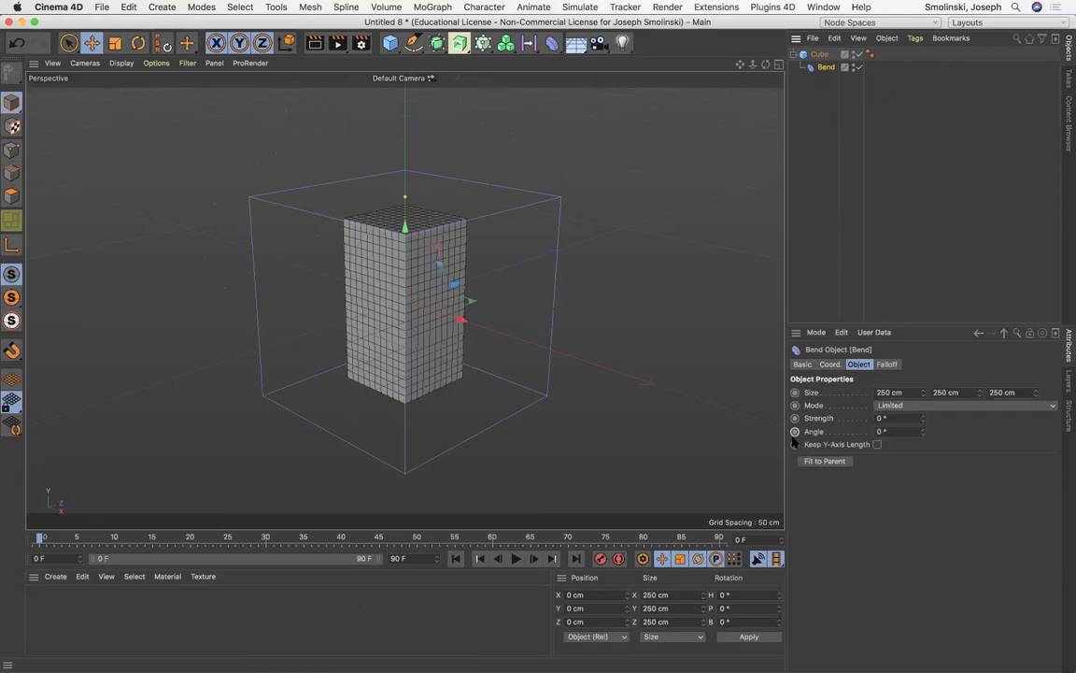
Step: Create a new default material, Mat, and open it for editing
{"action": "left_click", "coordinate": [56, 576]}
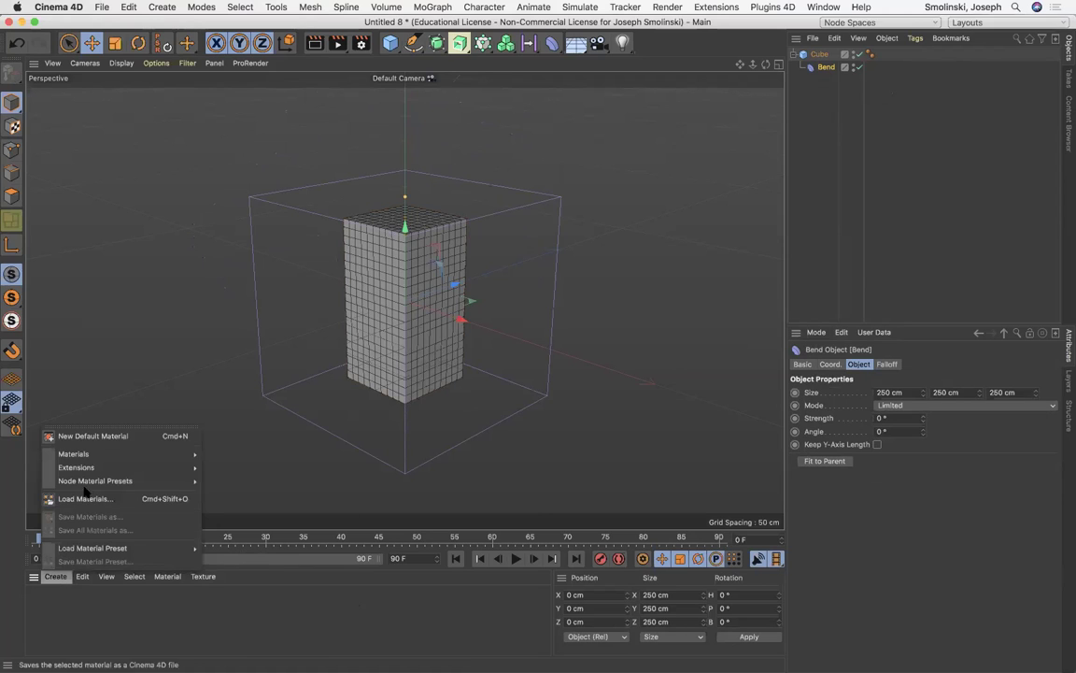
{"action": "mouse_move", "coordinate": [101, 461]}
{"action": "left_click", "coordinate": [219, 471]}
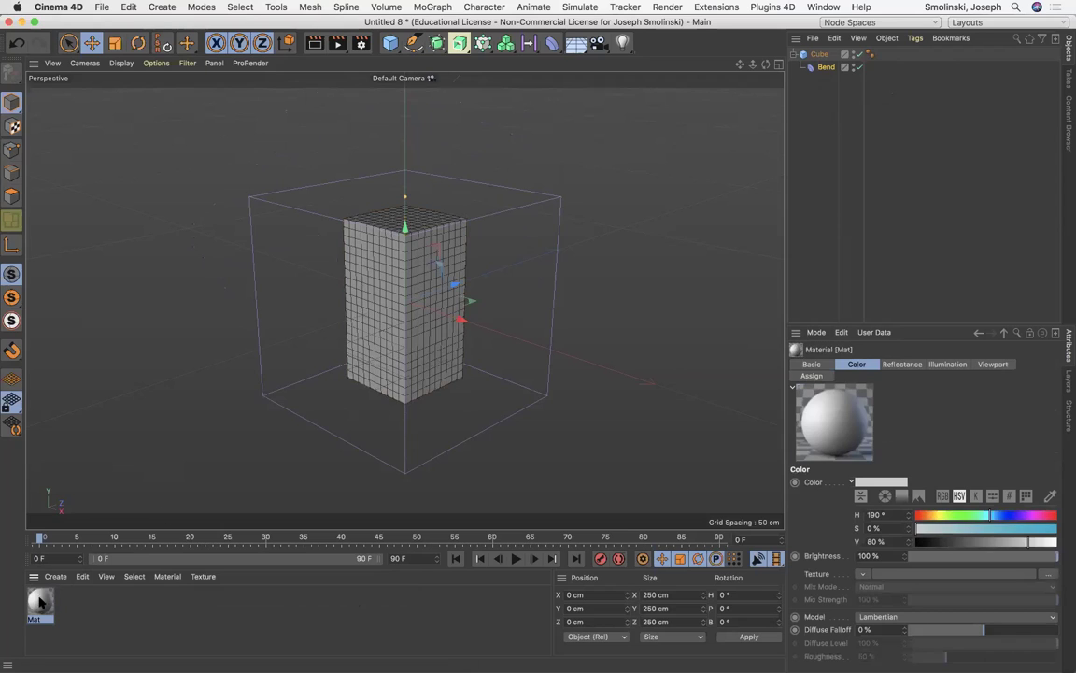
{"action": "double_click", "coordinate": [37, 605]}
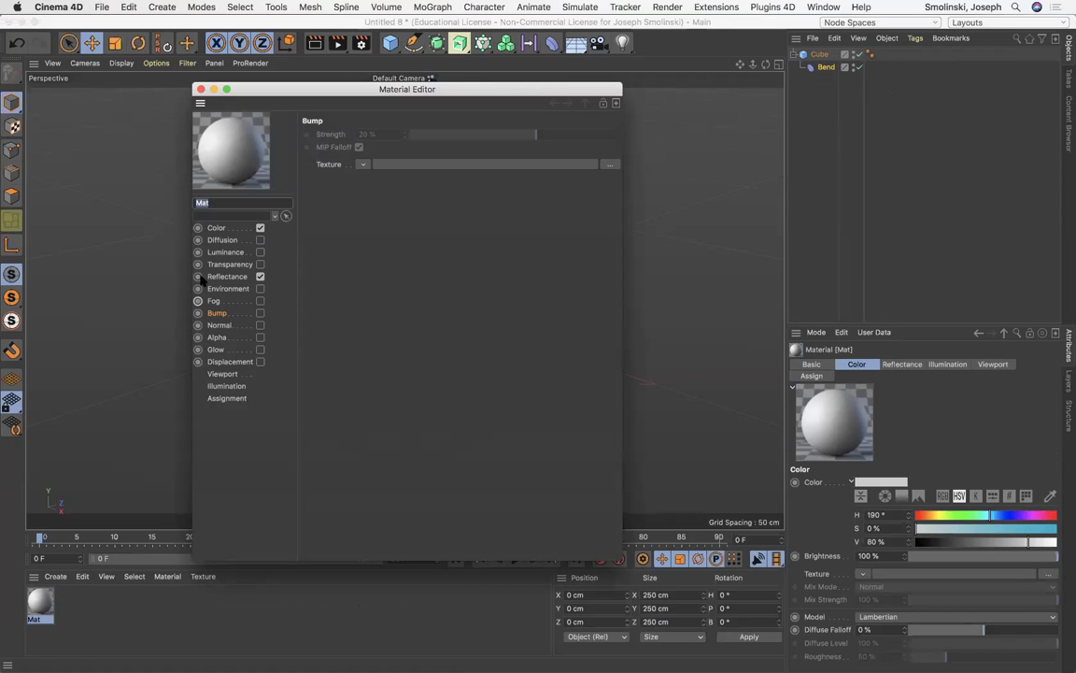
Step: Set Mat's colour to golden yellow (H 45°, S 100%, V 100%) and apply it to the cube
{"action": "left_click", "coordinate": [214, 227]}
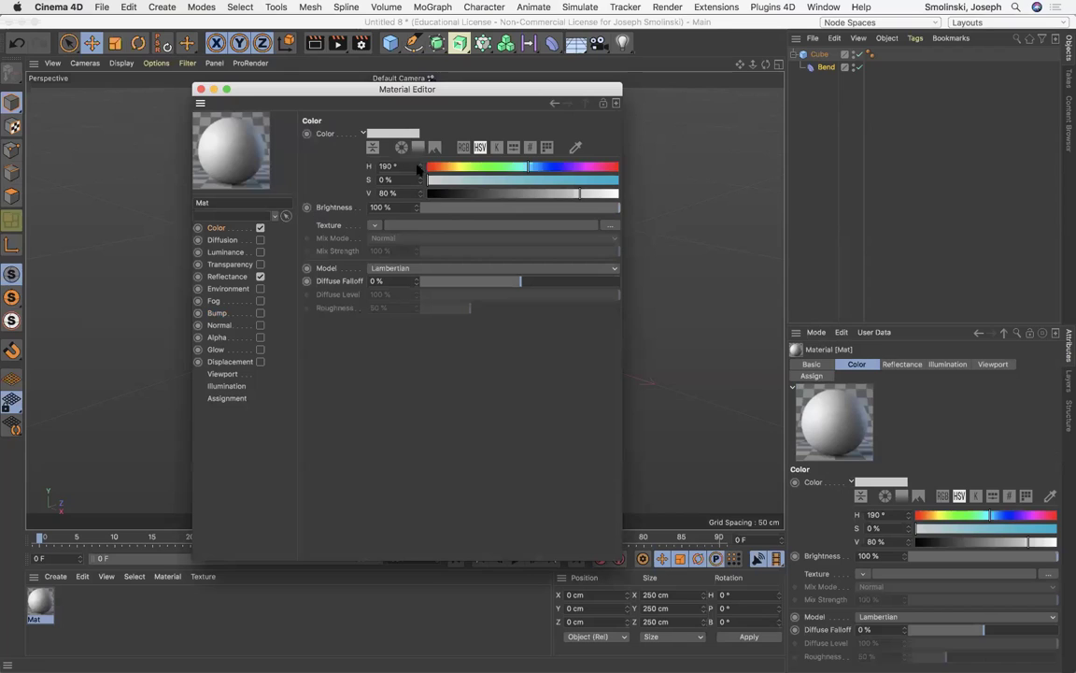
{"action": "left_click", "coordinate": [394, 134]}
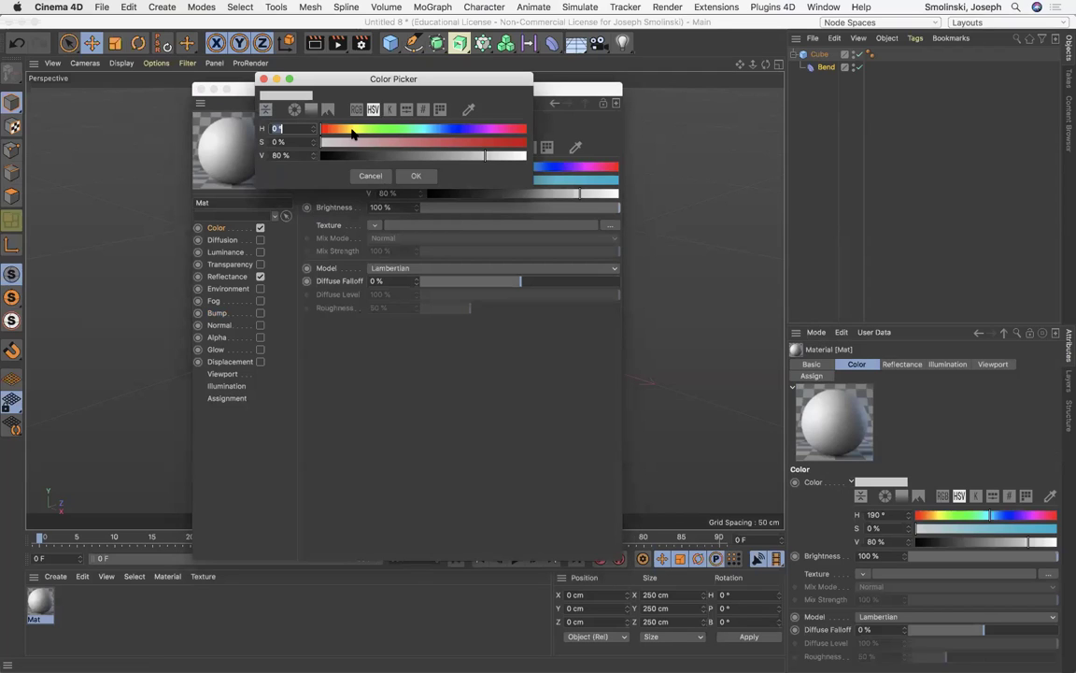
{"action": "left_click", "coordinate": [345, 129]}
{"action": "left_click", "coordinate": [505, 141]}
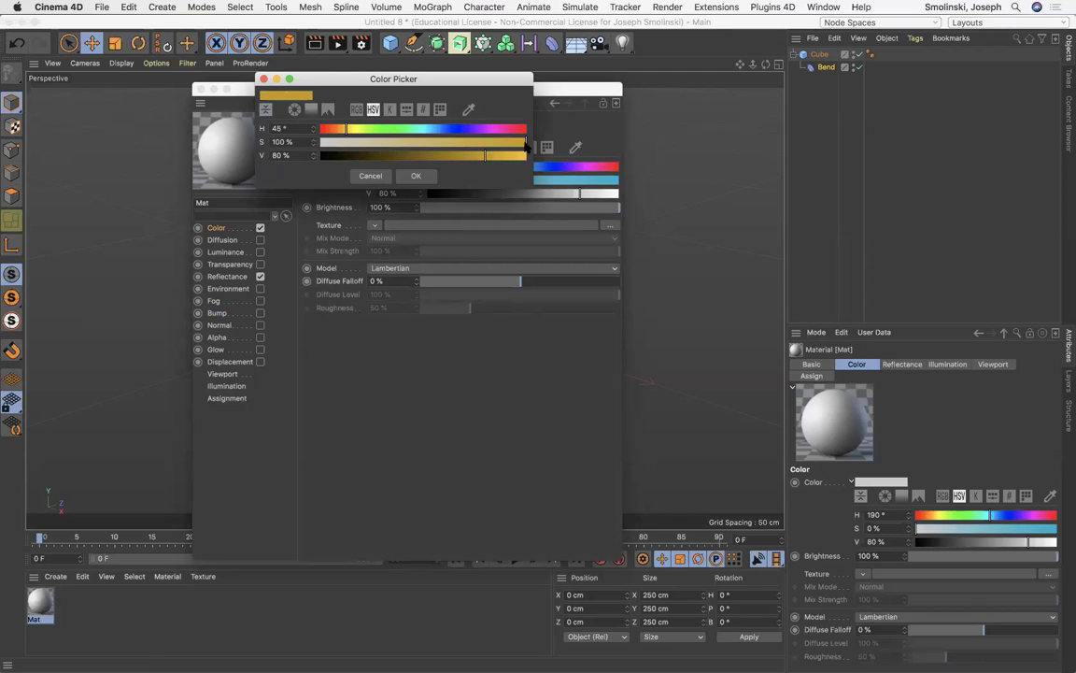
{"action": "left_click_drag", "start_coordinate": [489, 157], "coordinate": [529, 156]}
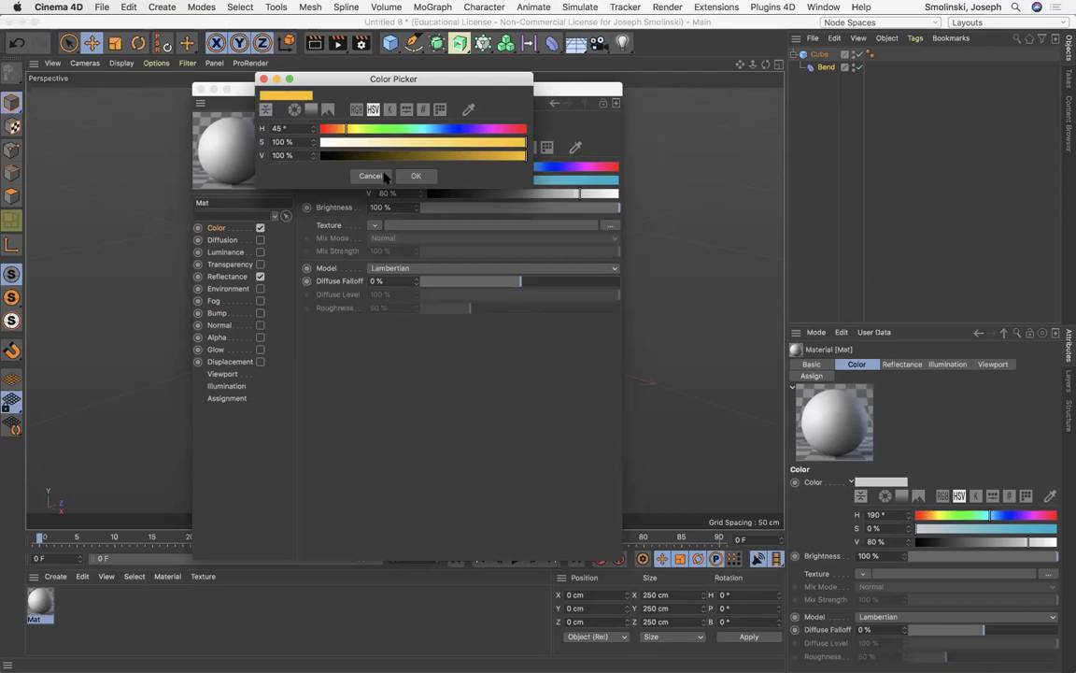
{"action": "left_click", "coordinate": [415, 177]}
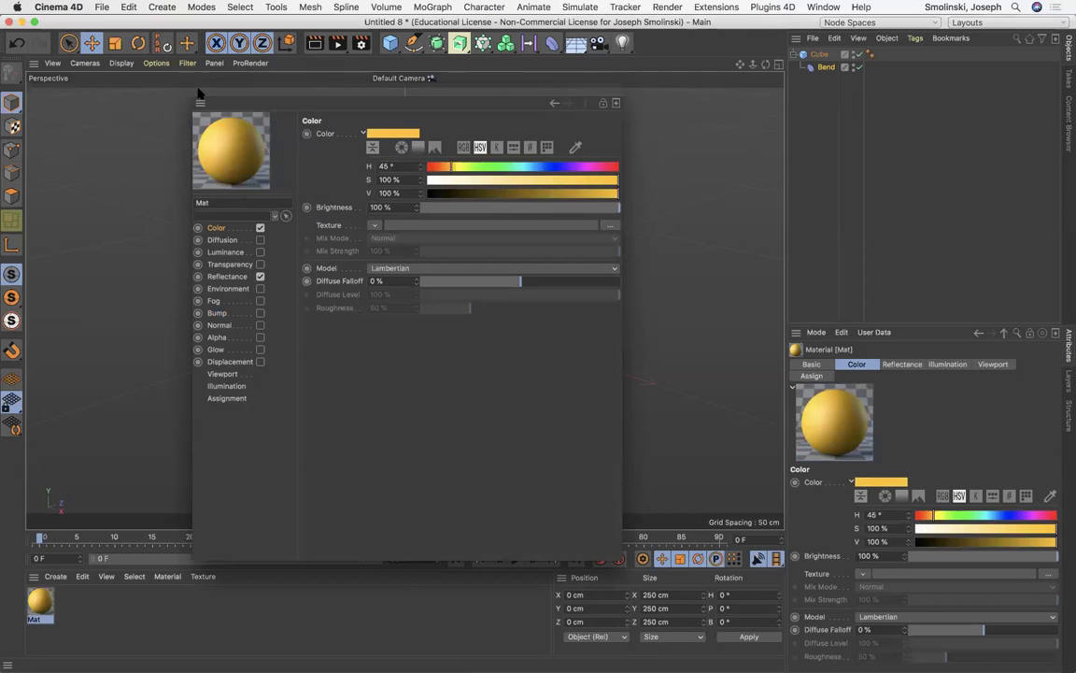
{"action": "left_click", "coordinate": [199, 90]}
{"action": "left_click_drag", "start_coordinate": [37, 598], "coordinate": [364, 308]}
Step: Switch the viewport to plain Gouraud Shading without polygon lines
{"action": "left_click", "coordinate": [121, 63]}
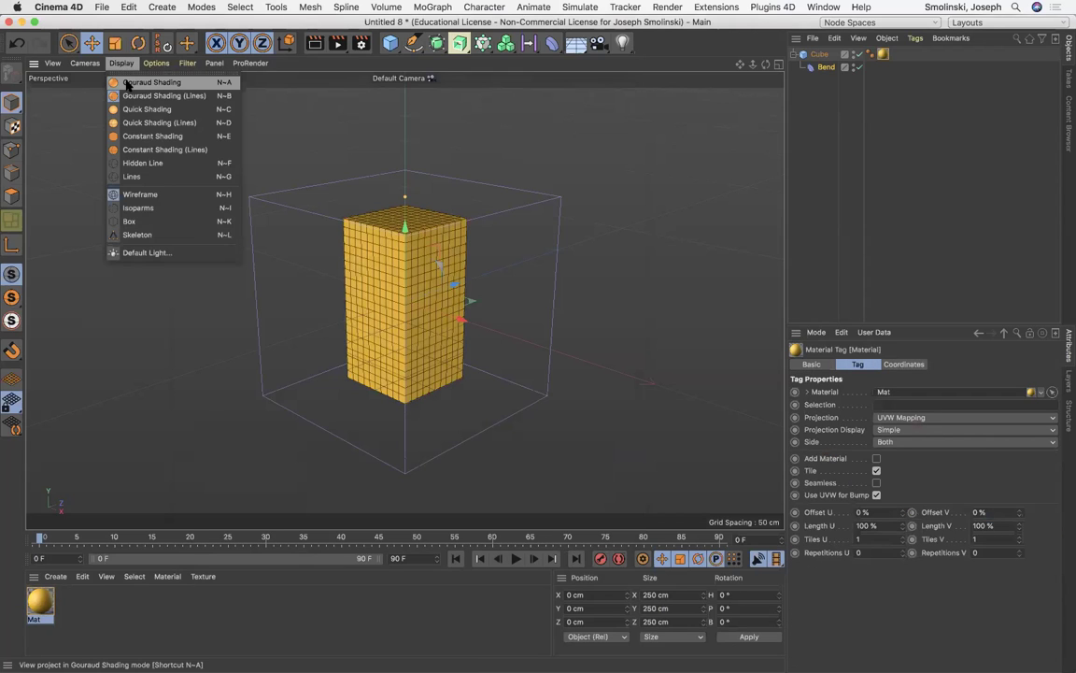
{"action": "left_click", "coordinate": [127, 83]}
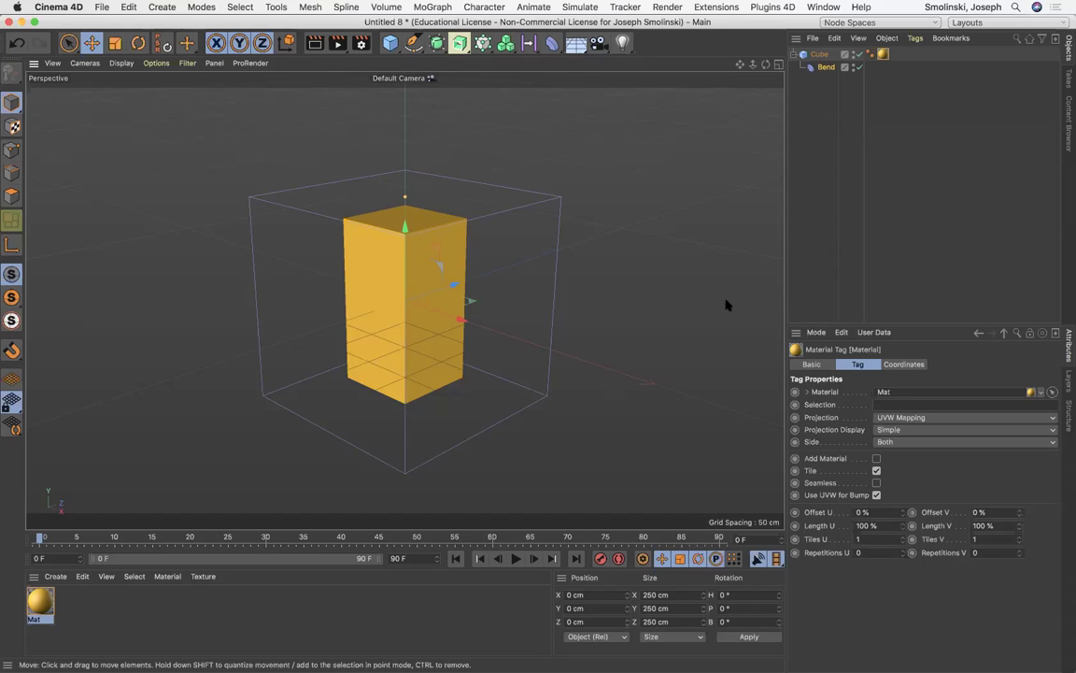
Step: With Autokeying on, key Mat's colour yellow at frame 0 and blue at frame 90
{"action": "left_click", "coordinate": [38, 606]}
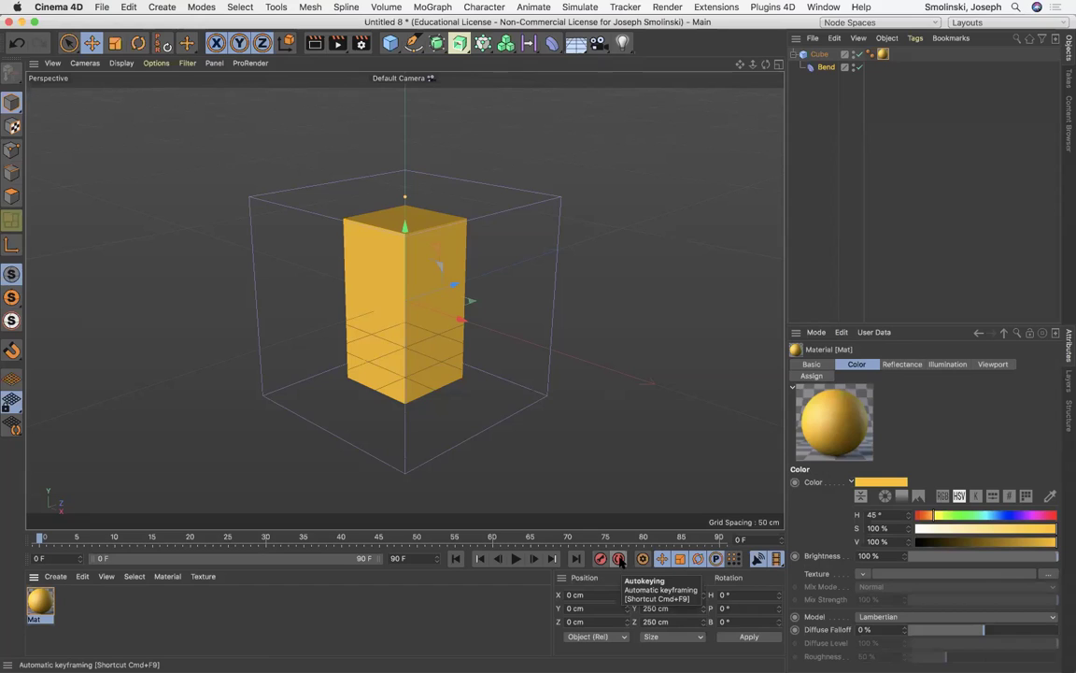
{"action": "left_click", "coordinate": [619, 558]}
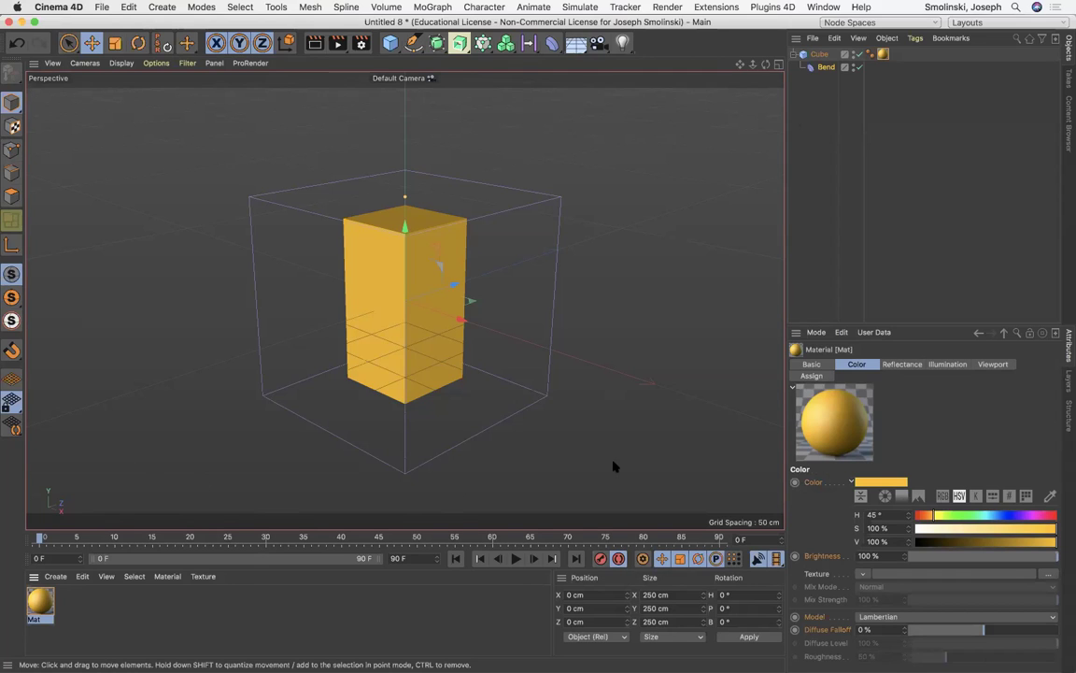
{"action": "left_click", "coordinate": [795, 483], "text": "ctrl"}
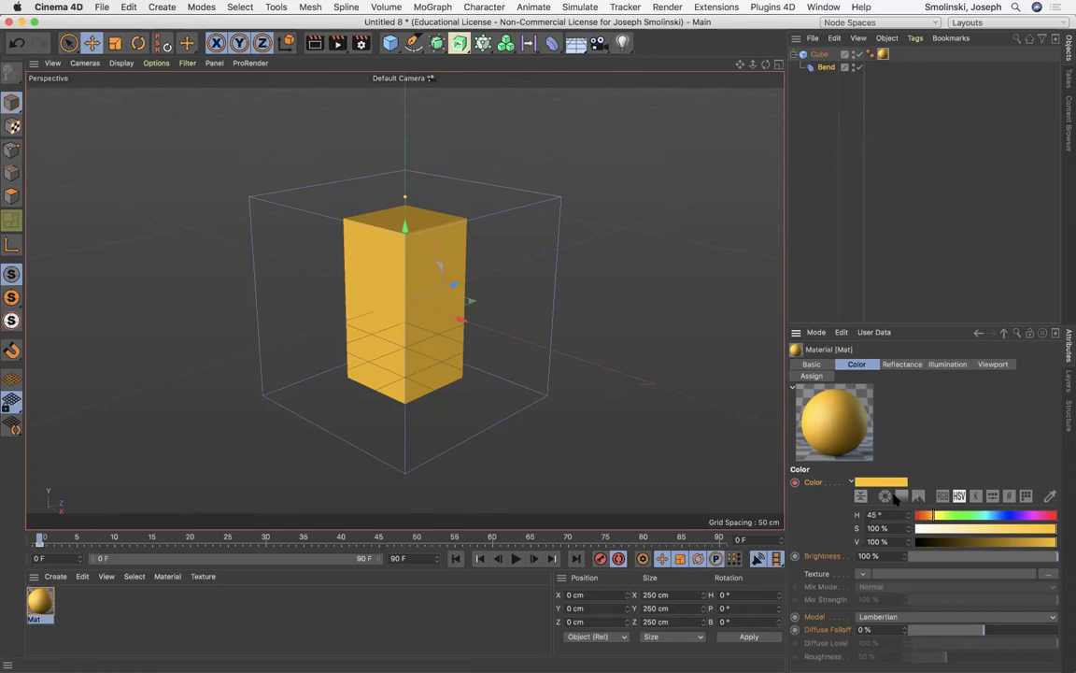
{"action": "left_click", "coordinate": [576, 559]}
{"action": "left_click", "coordinate": [1006, 517]}
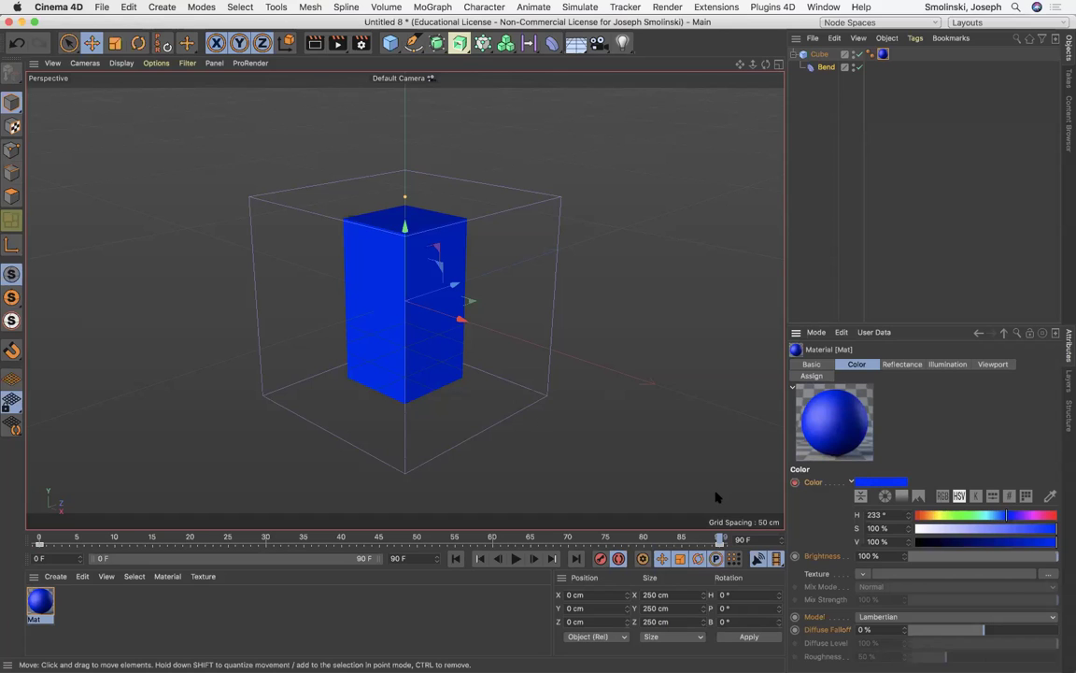
Step: Play the colour animation from frame 0, then stop it
{"action": "left_click", "coordinate": [455, 558]}
{"action": "left_click", "coordinate": [516, 559]}
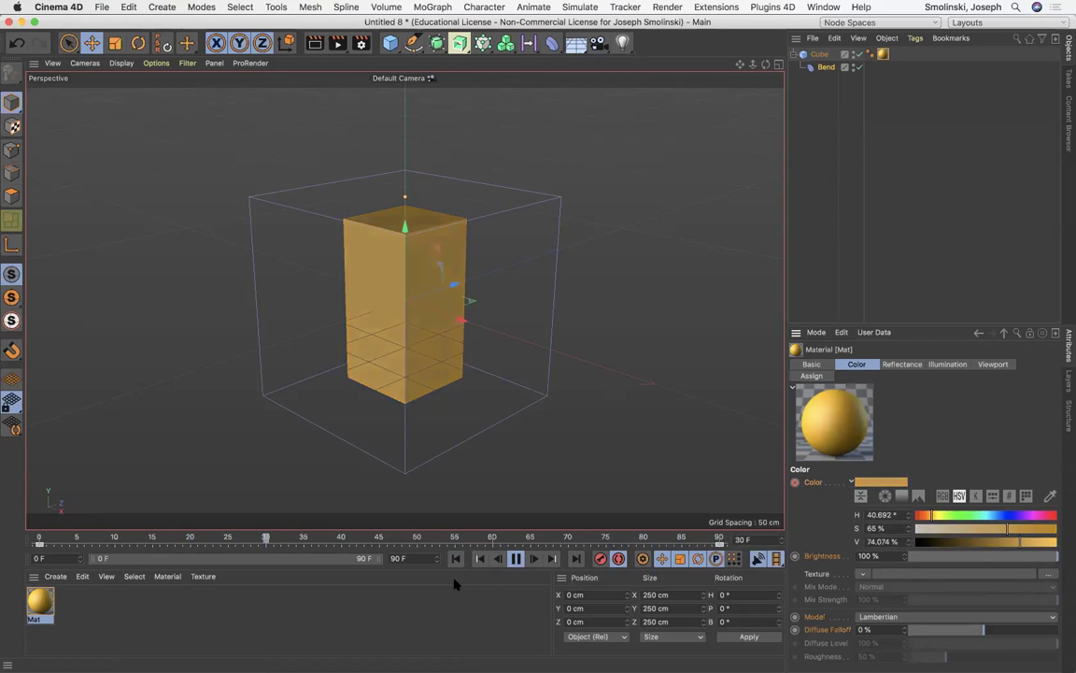
{"action": "left_click", "coordinate": [516, 559]}
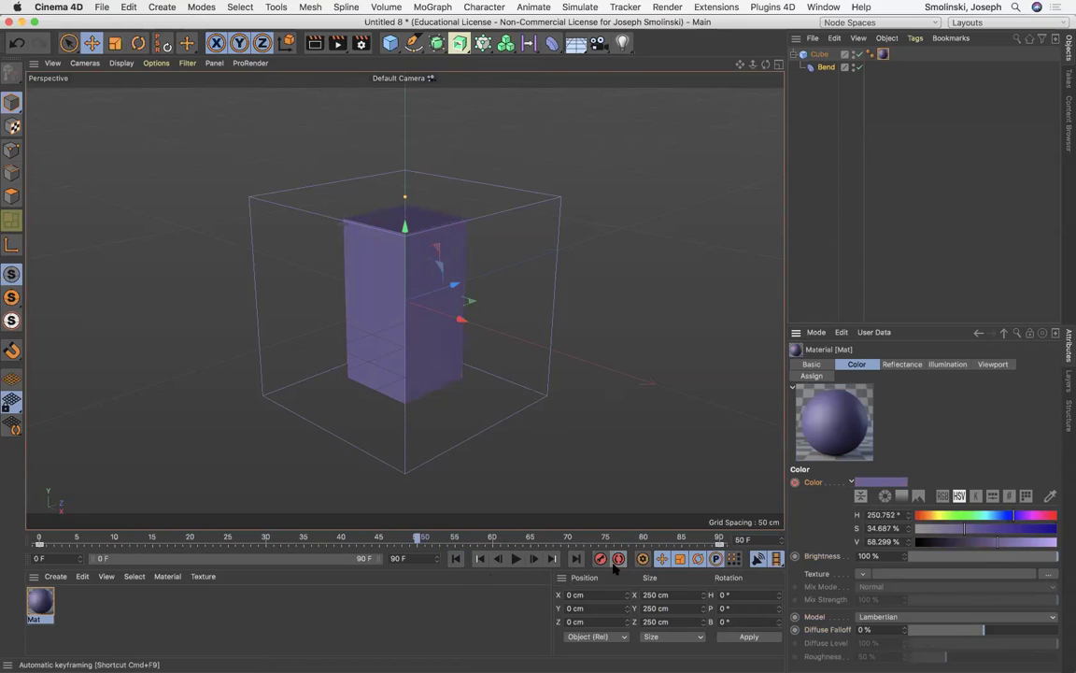
Step: Return to frame 0, select the Bend deformer and switch to the Animate layout
{"action": "left_click", "coordinate": [455, 559]}
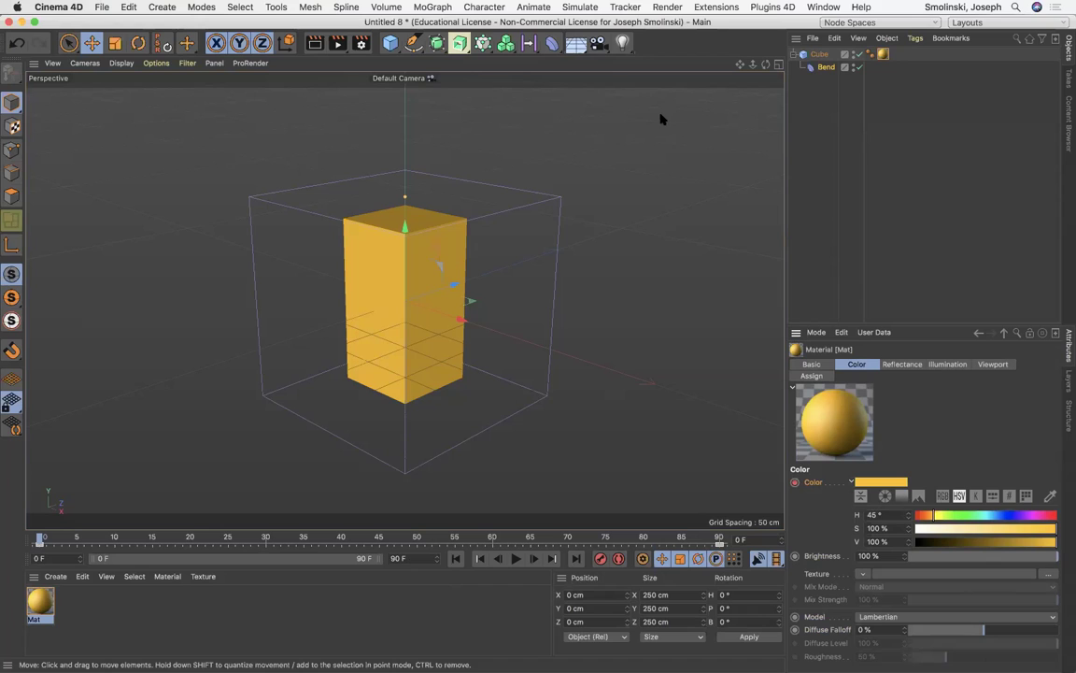
{"action": "left_click", "coordinate": [825, 67]}
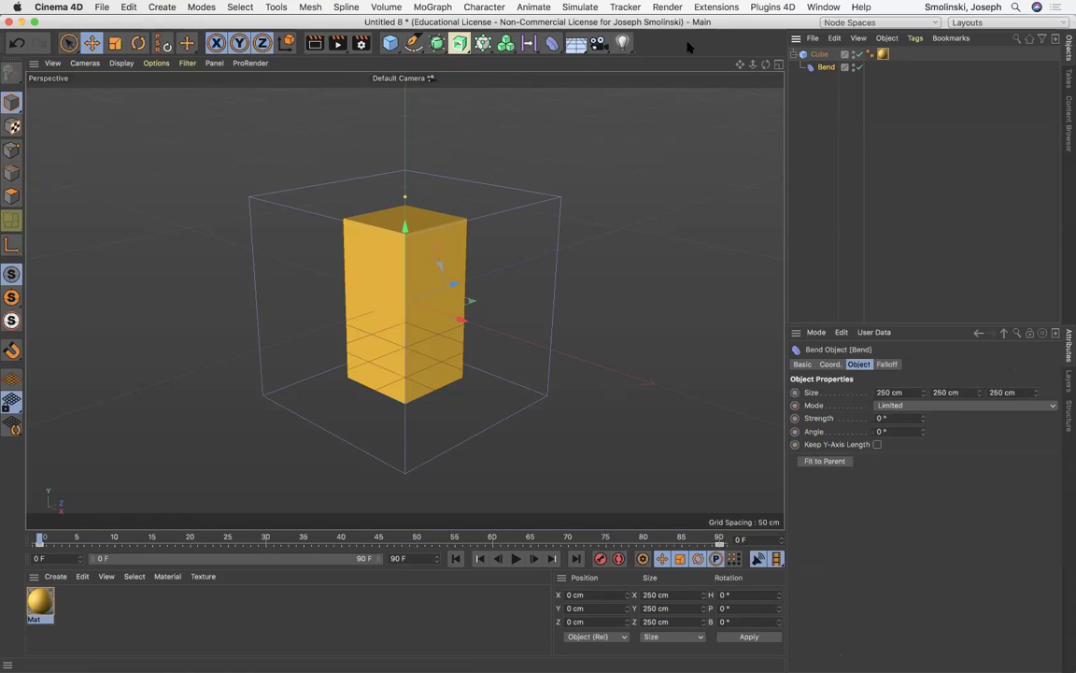
{"action": "left_click", "coordinate": [993, 23]}
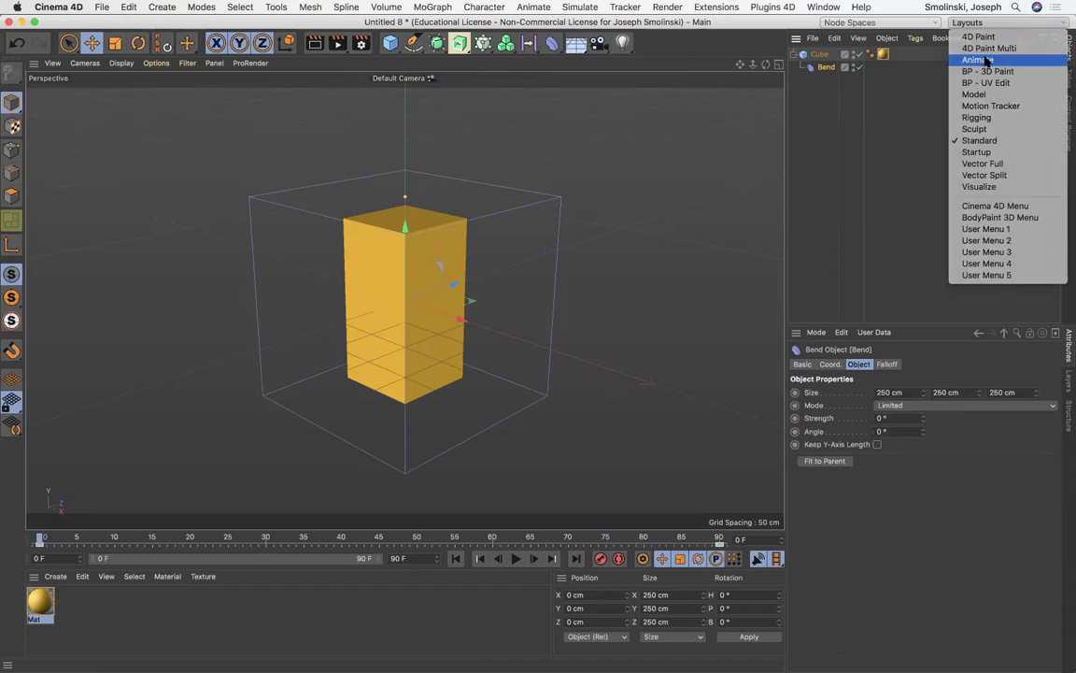
{"action": "left_click", "coordinate": [979, 60]}
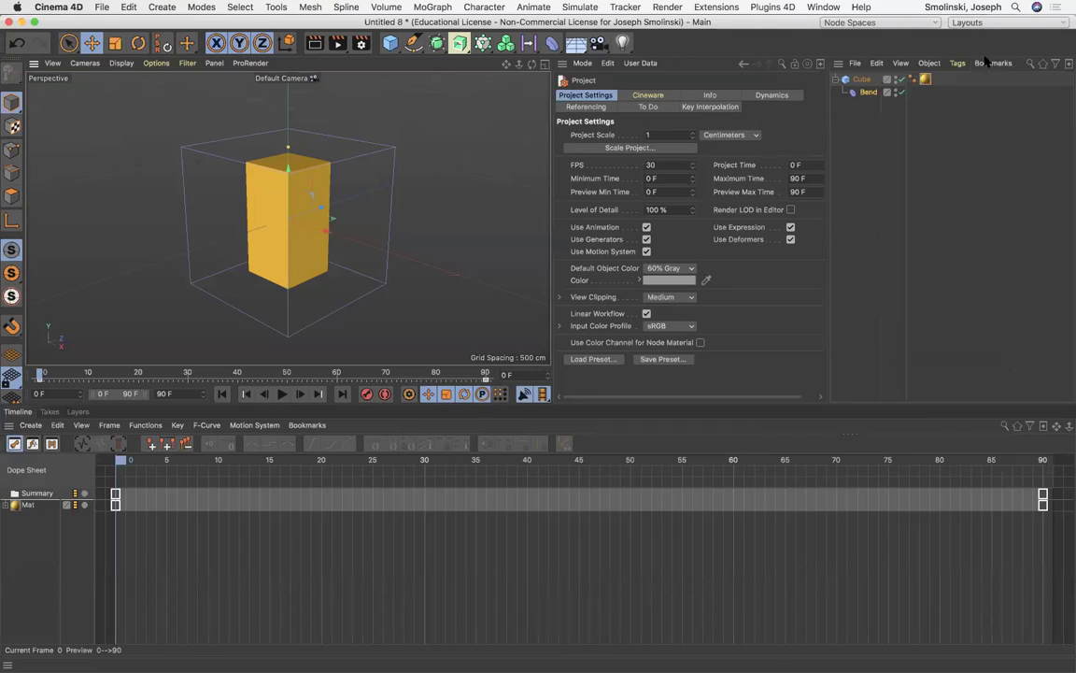
Step: Delete Mat's colour animation track and switch back to the Standard layout
{"action": "left_click", "coordinate": [29, 507]}
{"action": "key", "text": "Delete"}
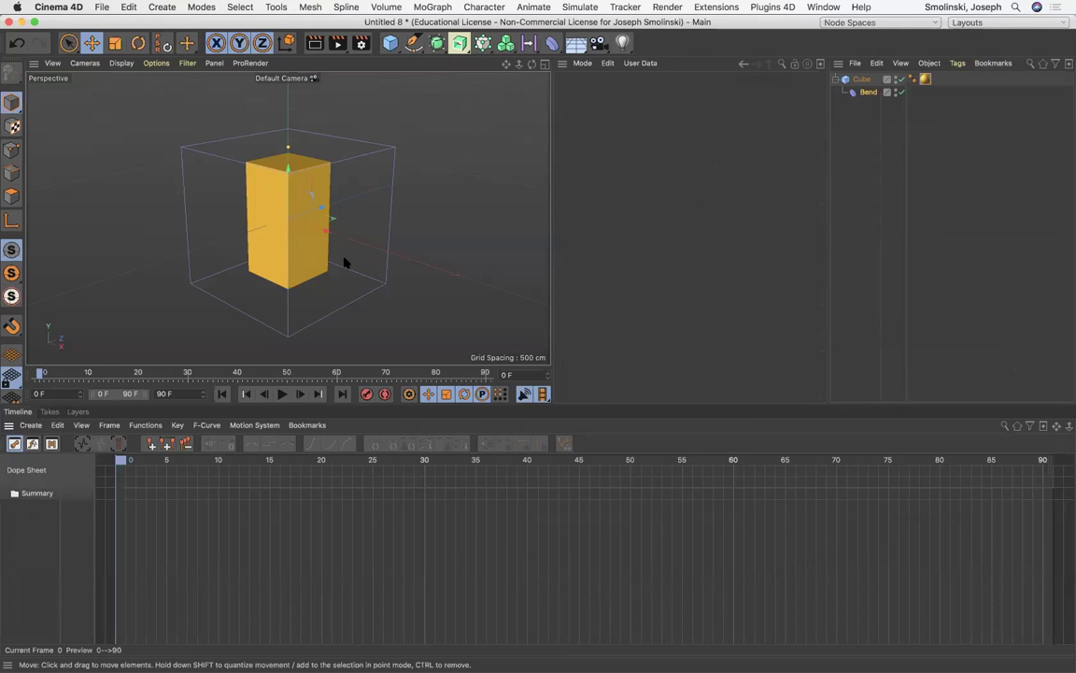
{"action": "left_click", "coordinate": [1015, 23]}
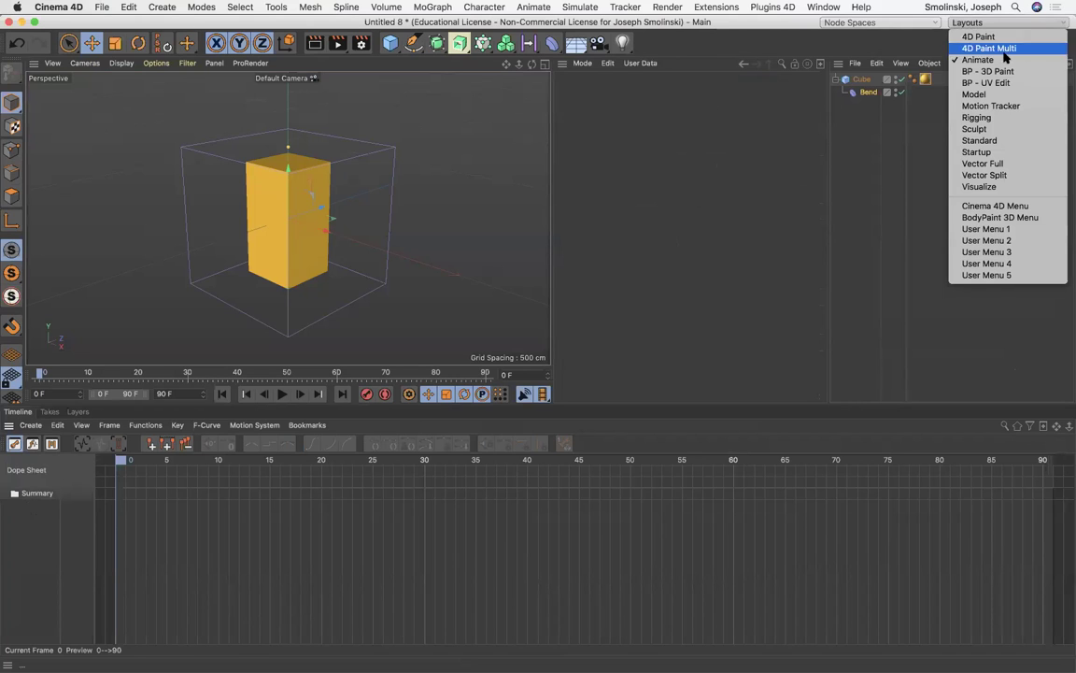
{"action": "left_click", "coordinate": [998, 129]}
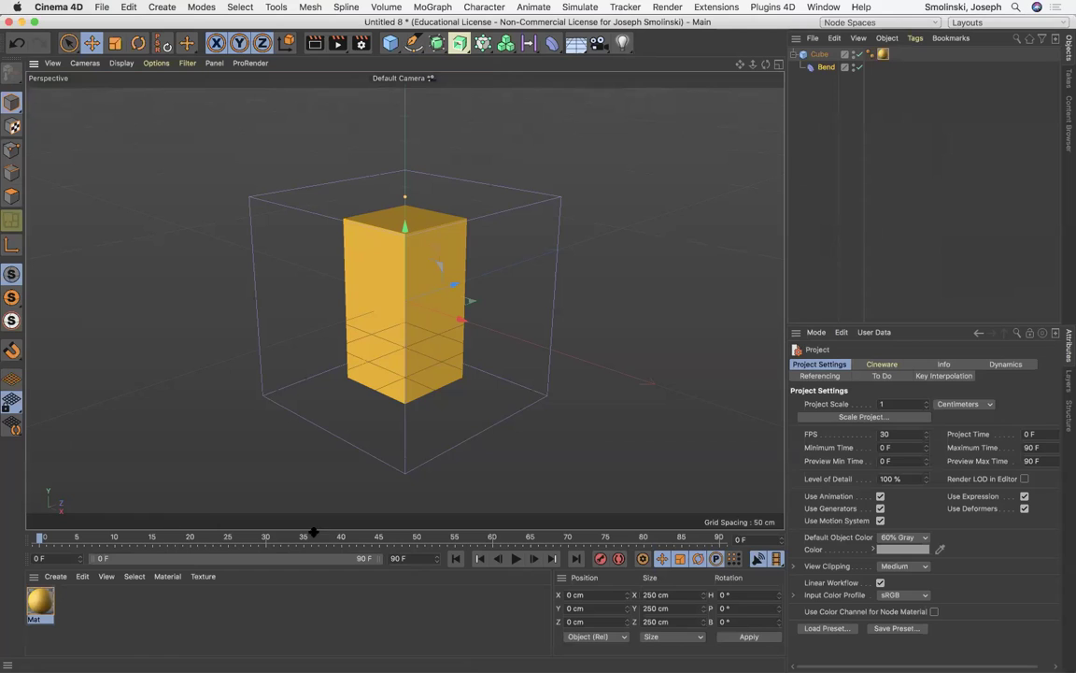
Step: With Autokeying on, bend the cube using the Bend handle at frame 40
{"action": "left_click", "coordinate": [824, 68]}
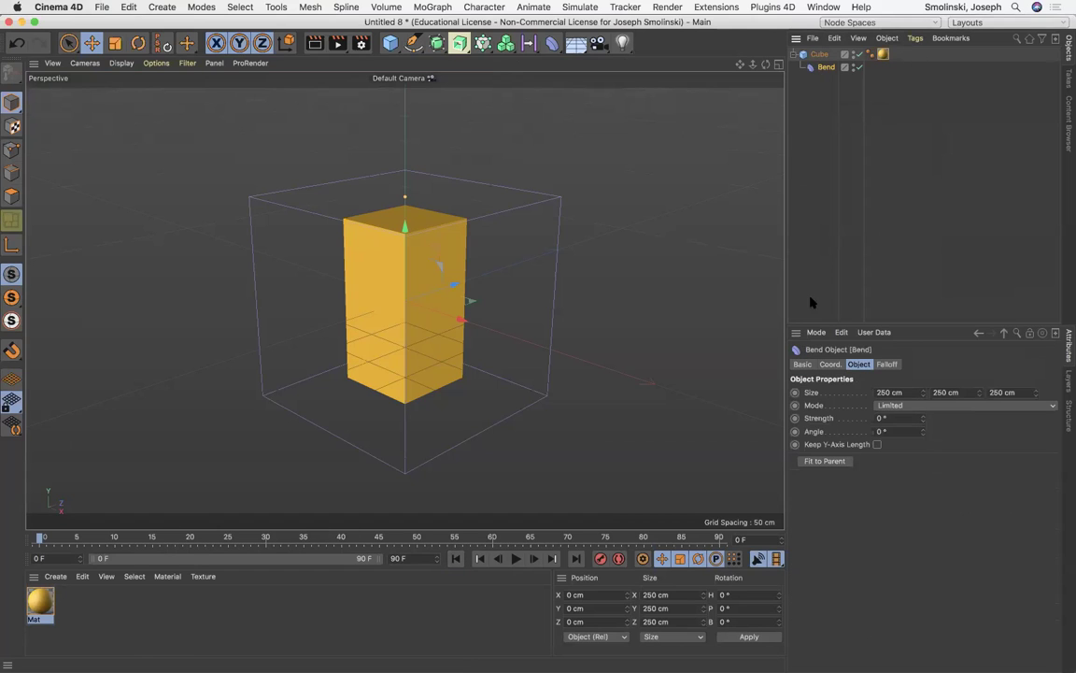
{"action": "left_click", "coordinate": [619, 559]}
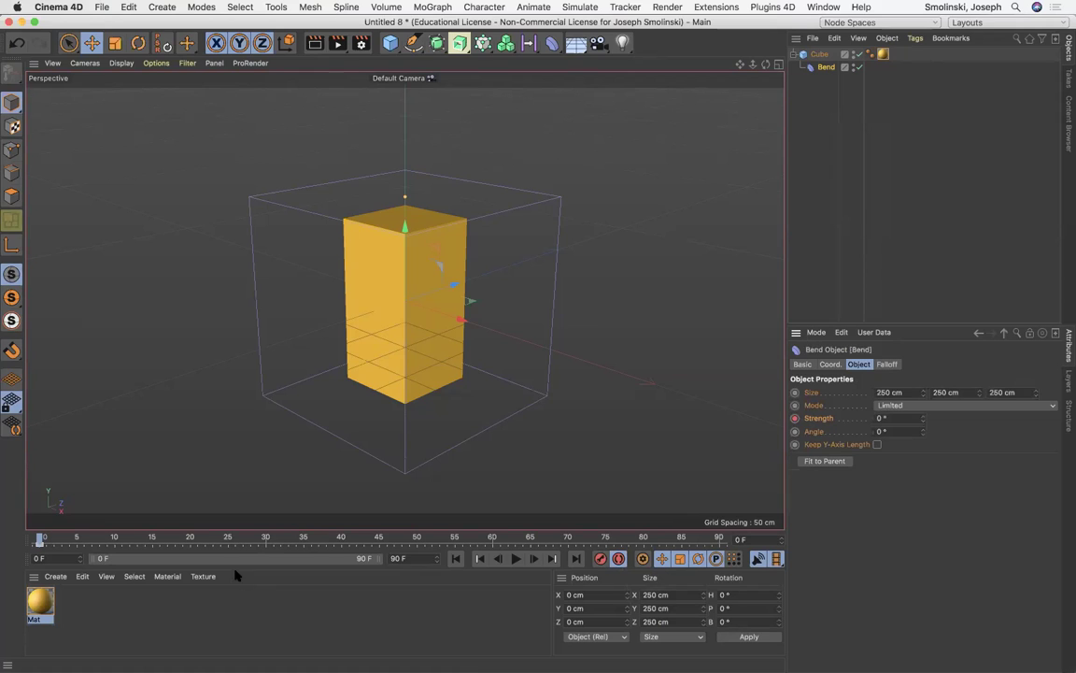
{"action": "left_click", "coordinate": [342, 537]}
{"action": "left_click_drag", "start_coordinate": [404, 198], "coordinate": [472, 216]}
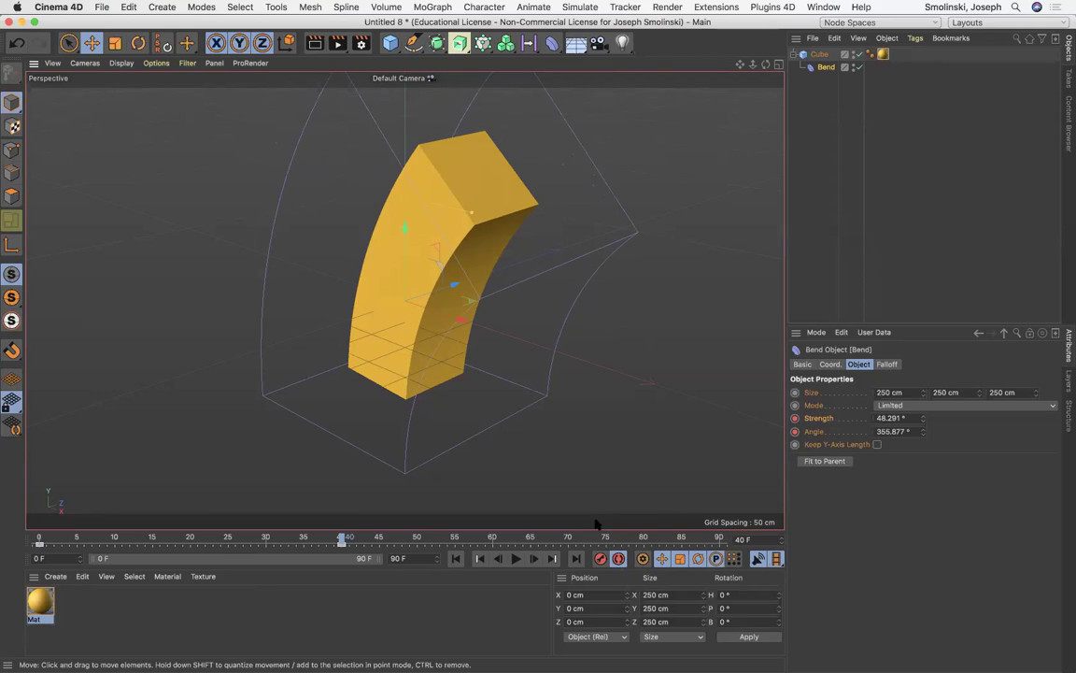
Step: Play the bend animation from frame 0 and stop around frame 50
{"action": "left_click", "coordinate": [455, 558]}
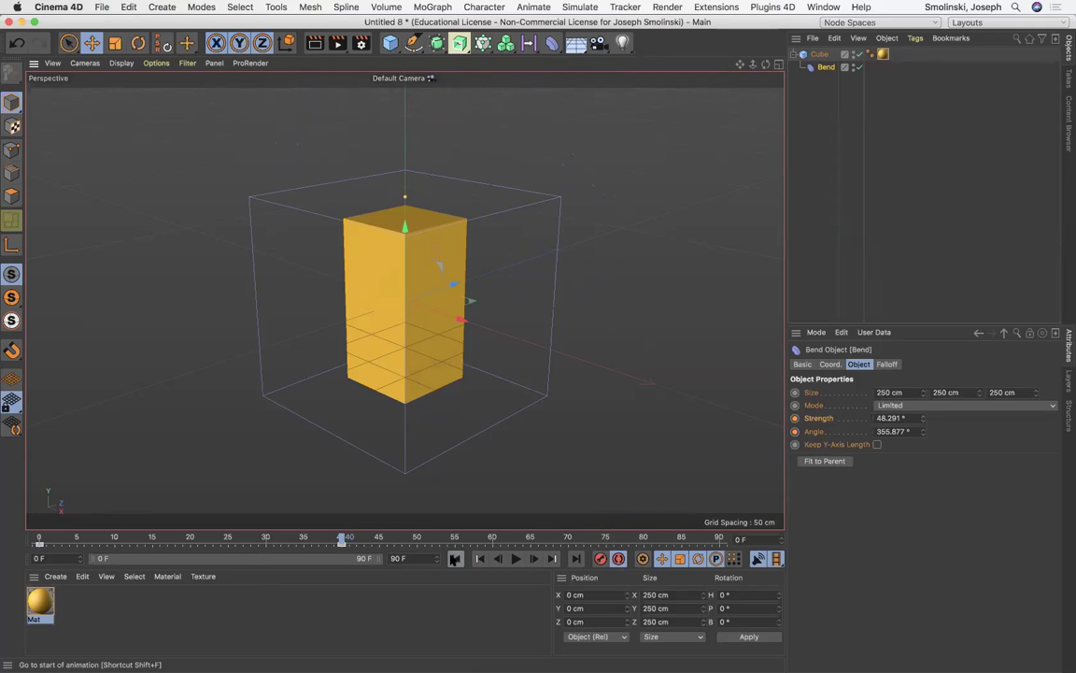
{"action": "left_click", "coordinate": [515, 558]}
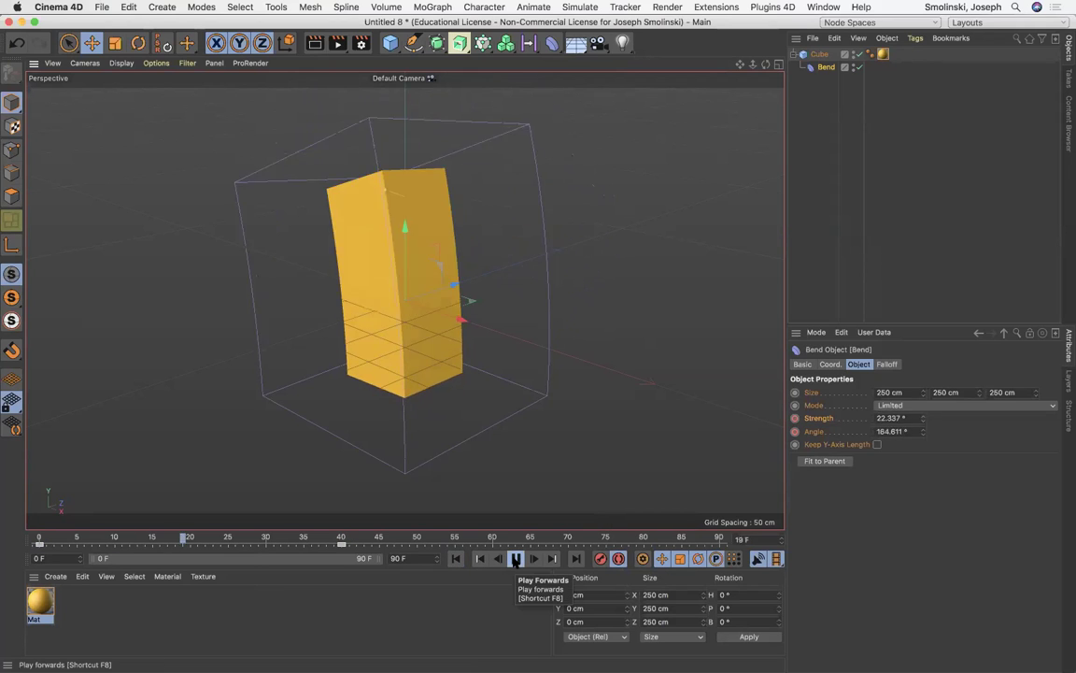
{"action": "left_click", "coordinate": [514, 559]}
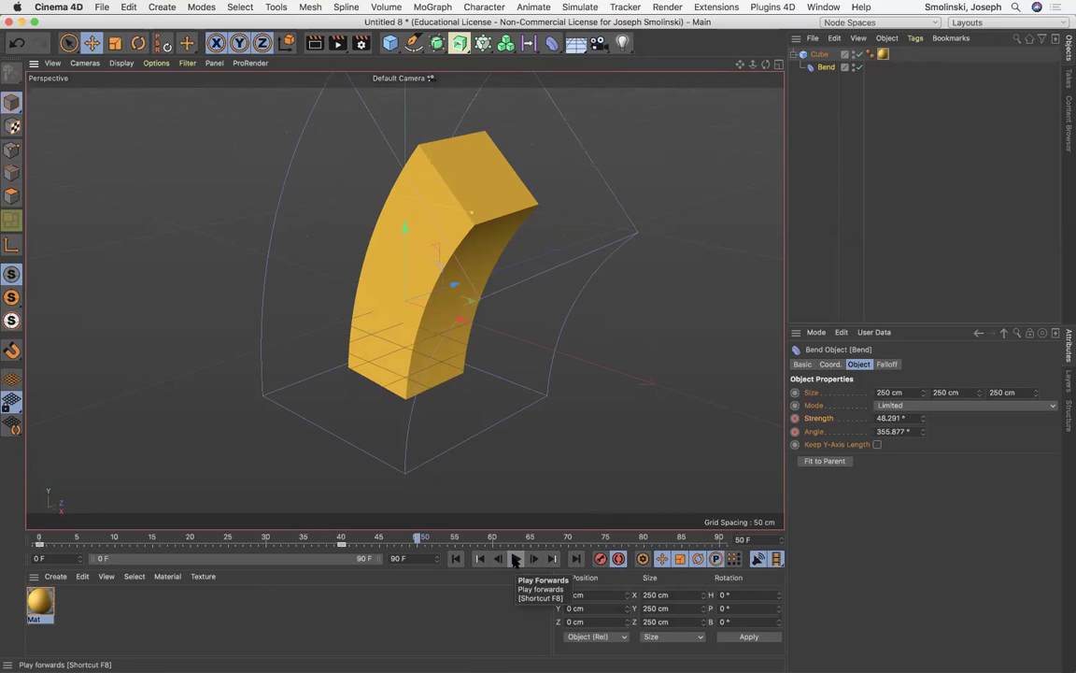
Step: Raise Bend Strength to 167.291° at frame 90, then return to frame 0
{"action": "left_click", "coordinate": [720, 540]}
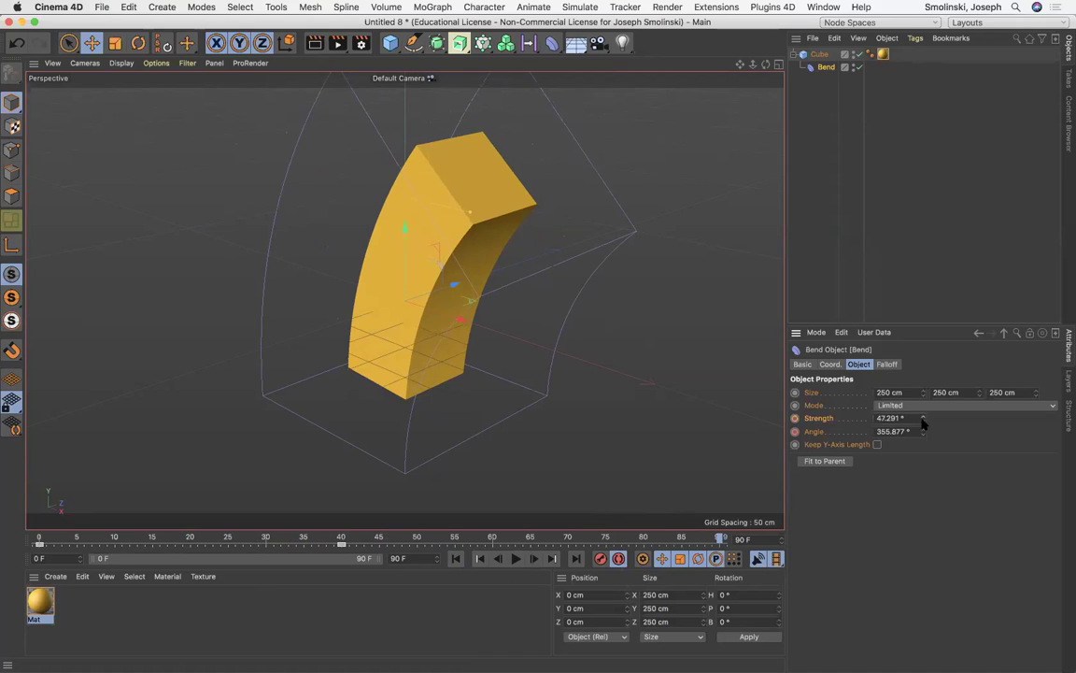
{"action": "left_click_drag", "start_coordinate": [923, 426], "coordinate": [922, 357]}
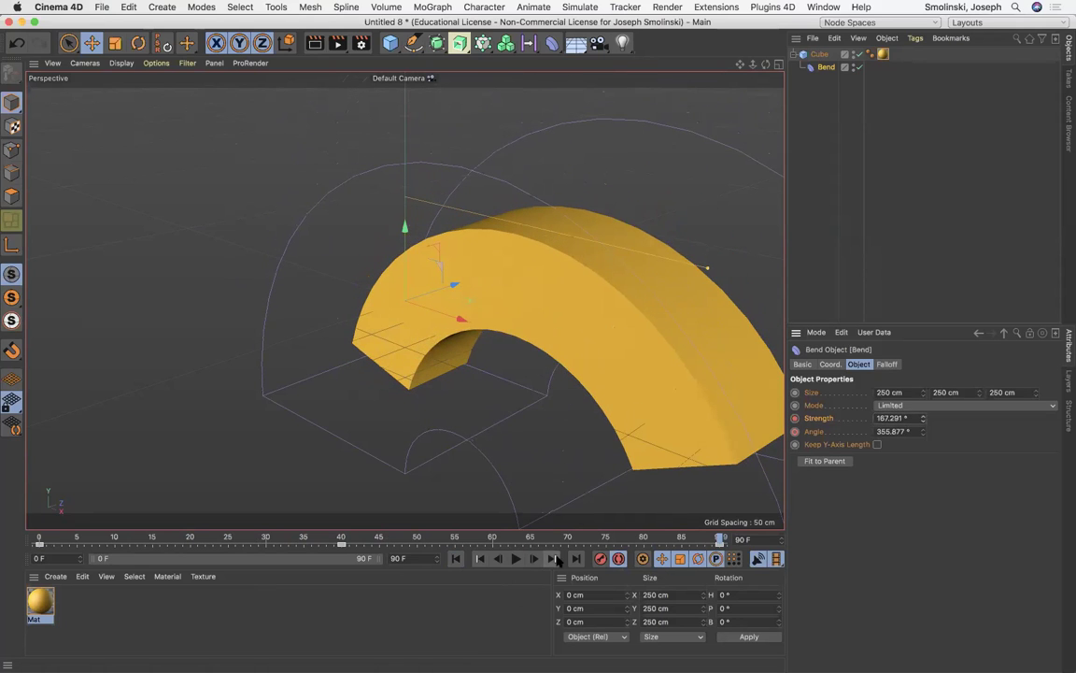
{"action": "left_click", "coordinate": [457, 558]}
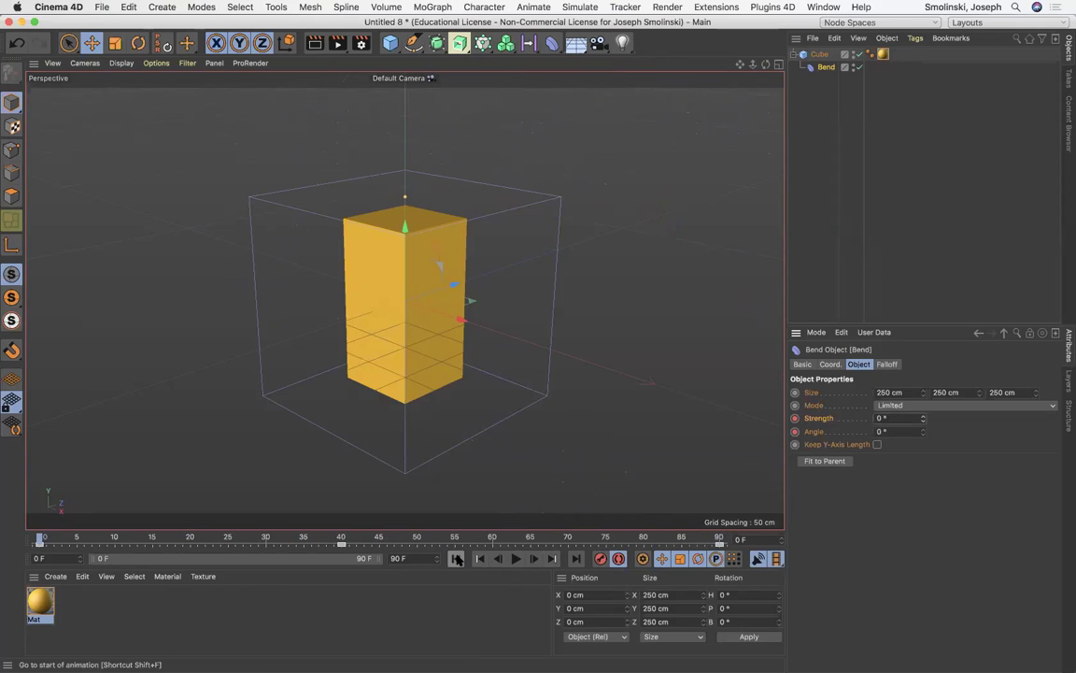
Step: Play the bend animation, then add an extra top-level Bend deformer and delete it
{"action": "left_click", "coordinate": [516, 559]}
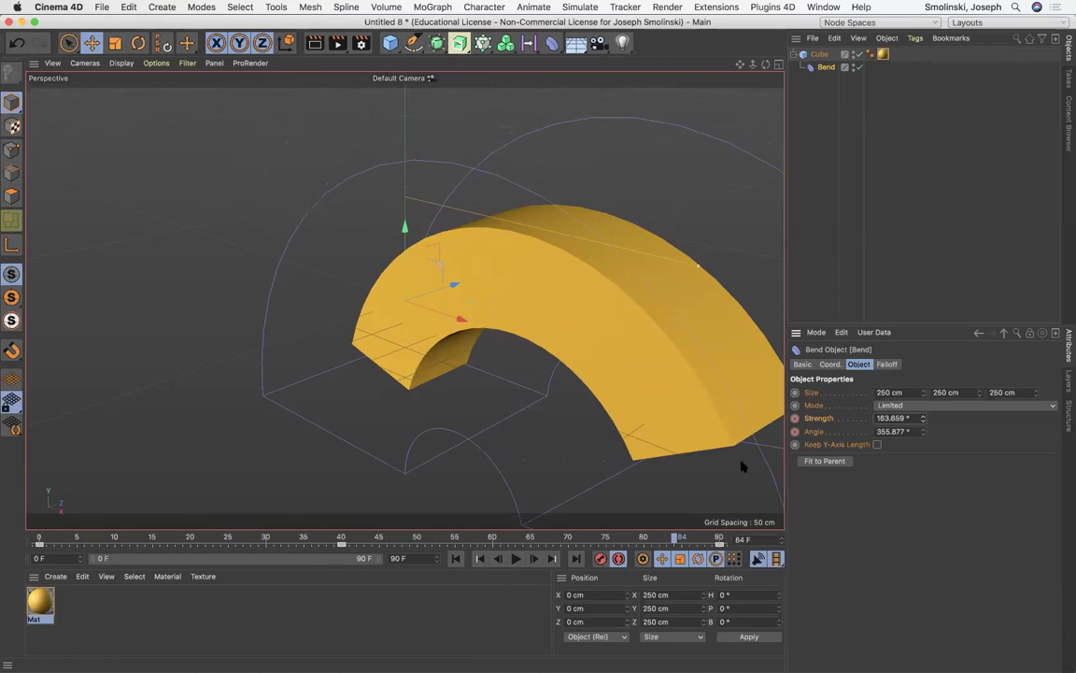
{"action": "left_click", "coordinate": [456, 559]}
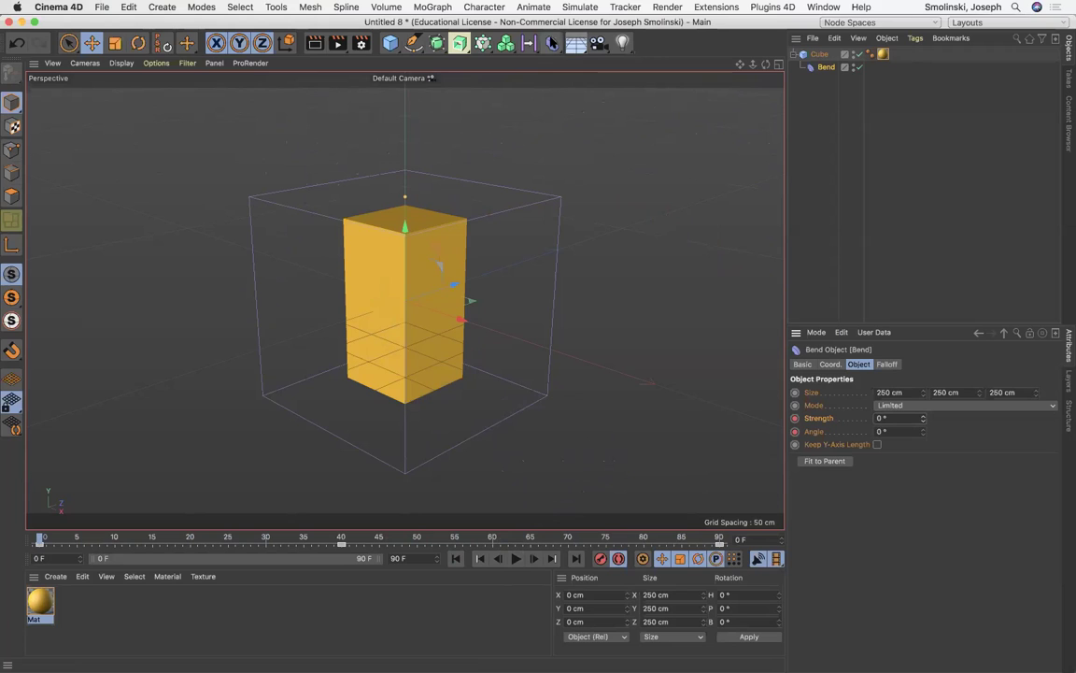
{"action": "left_click", "coordinate": [551, 43]}
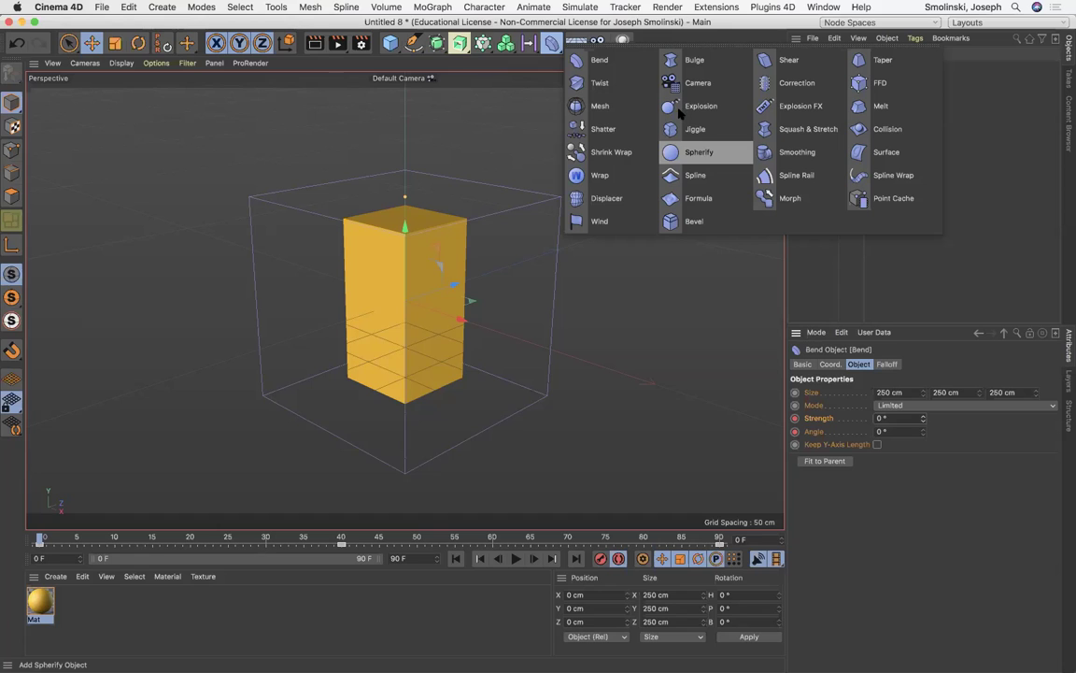
{"action": "left_click", "coordinate": [595, 61]}
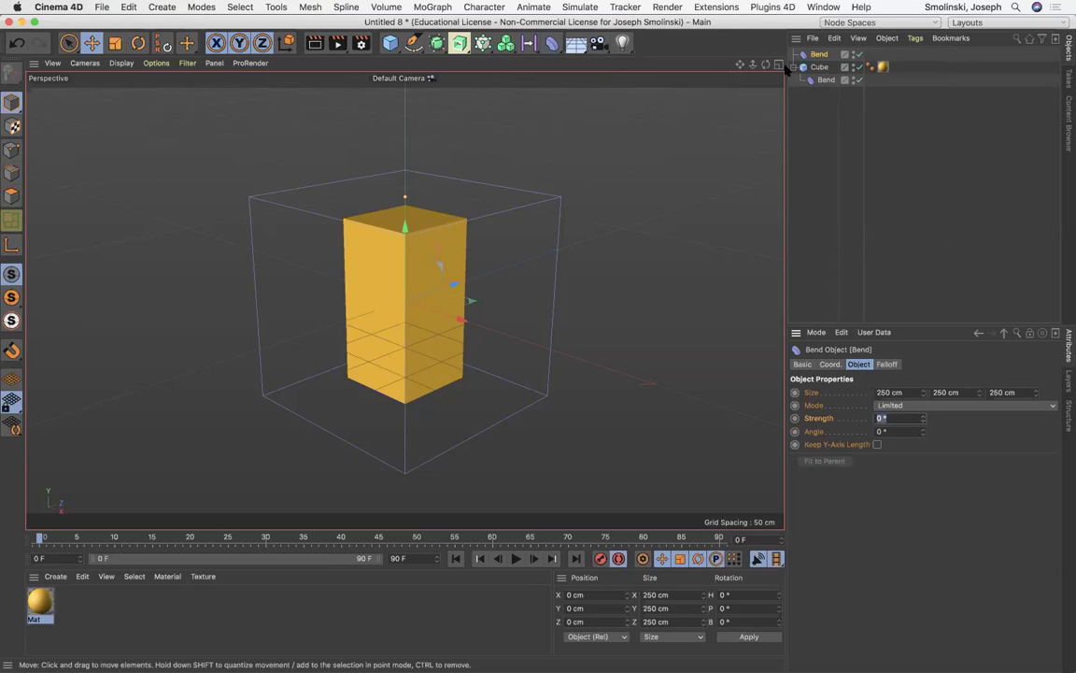
{"action": "left_click", "coordinate": [817, 55]}
{"action": "key", "text": "Delete"}
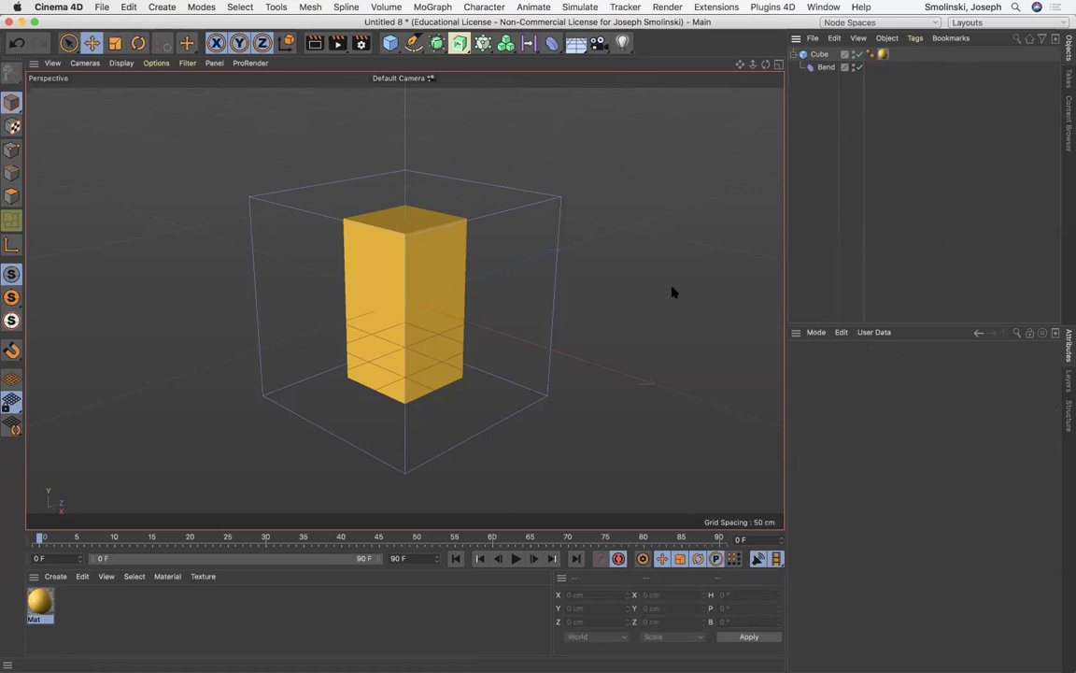
Step: Stop the bend animation at frame 52 and switch the viewport to Gouraud Shading (Lines)
{"action": "left_click", "coordinate": [516, 559]}
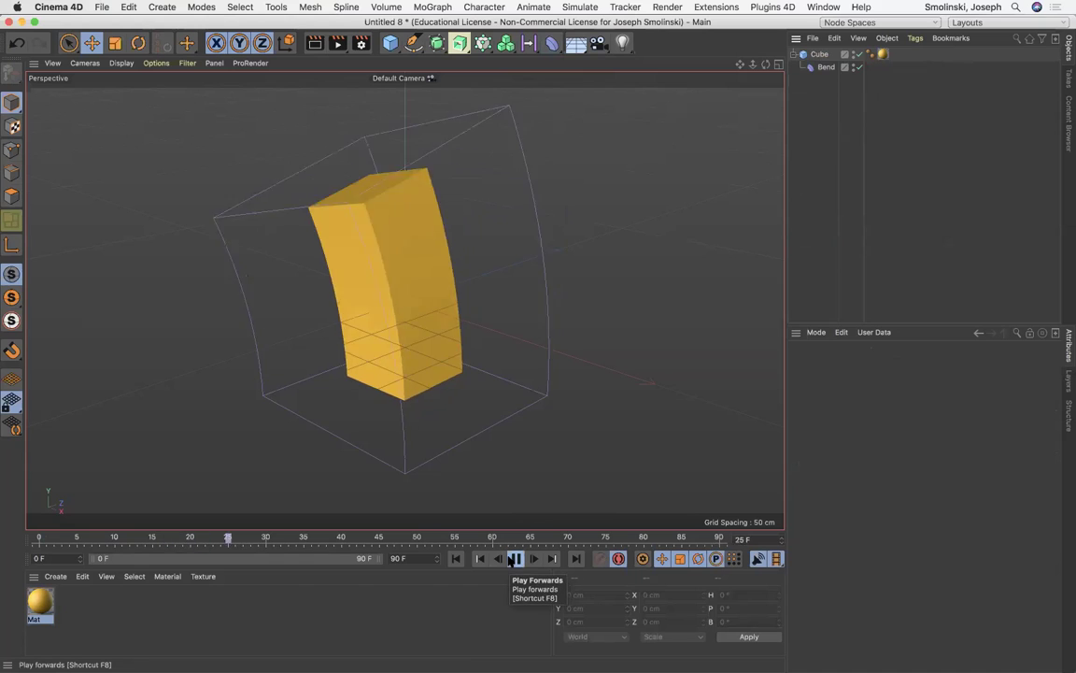
{"action": "left_click", "coordinate": [513, 559]}
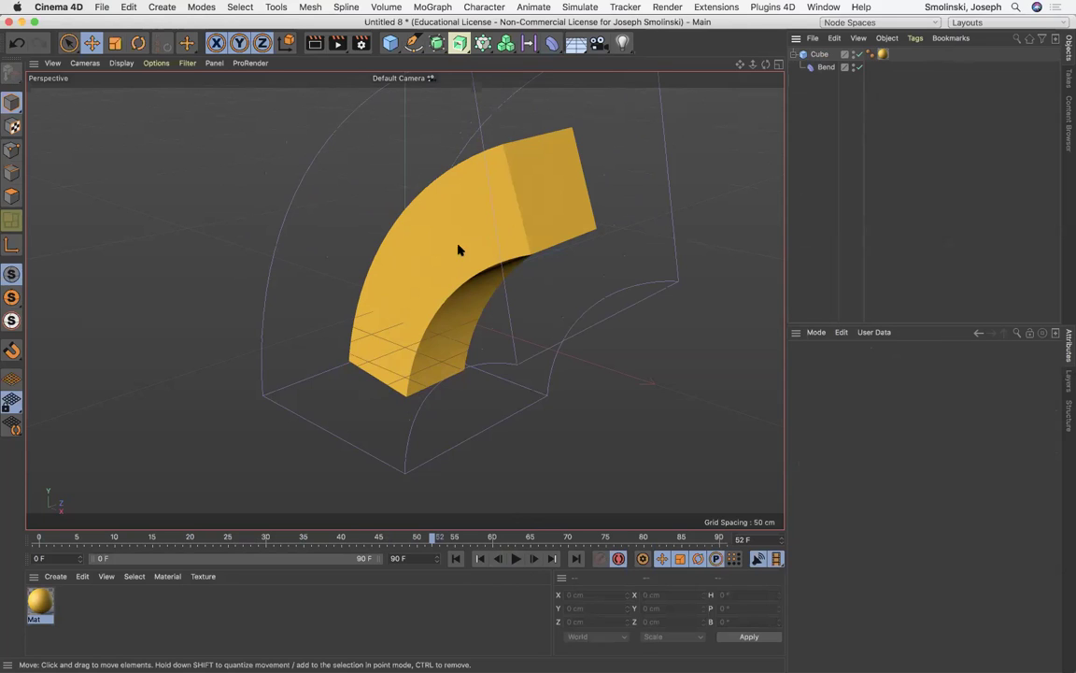
{"action": "left_click", "coordinate": [122, 63]}
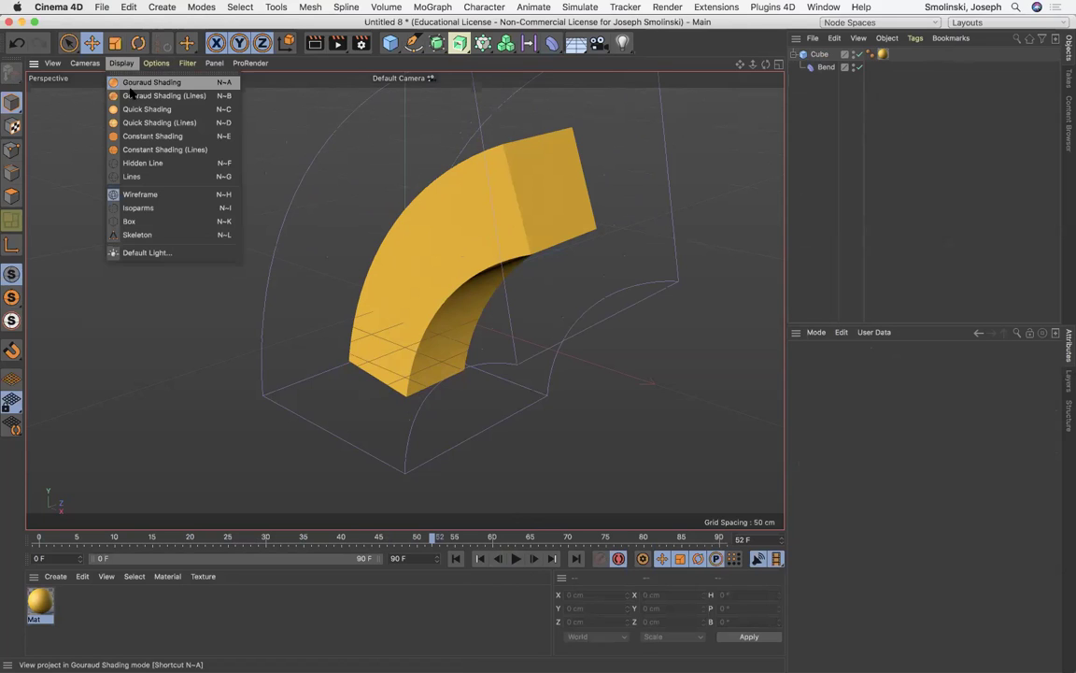
{"action": "left_click", "coordinate": [131, 98]}
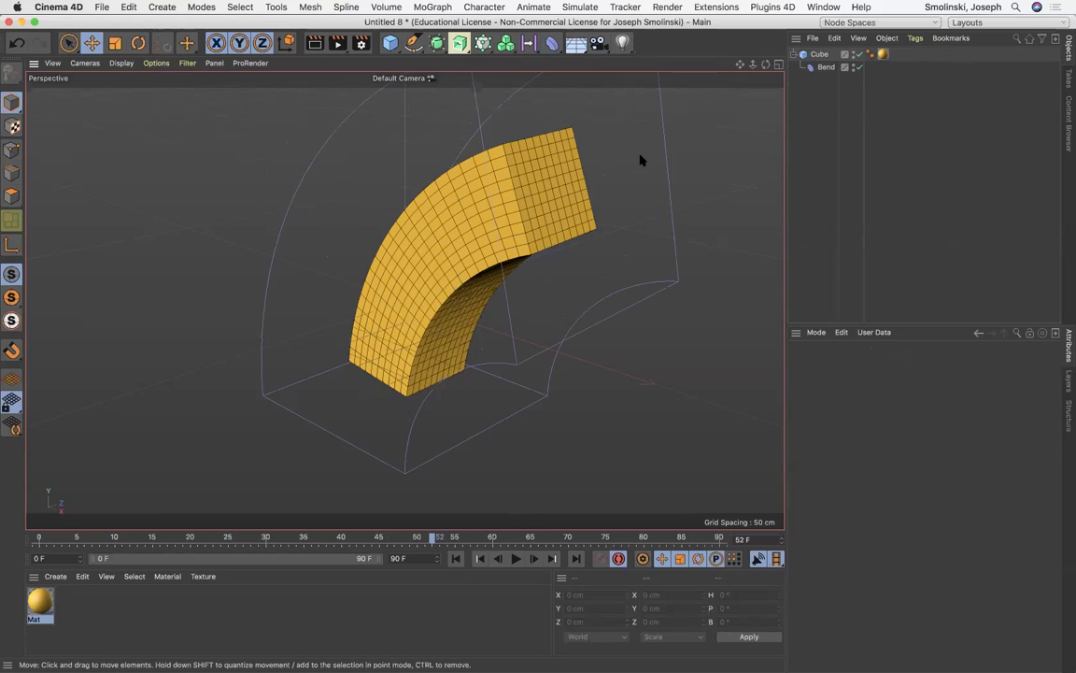
Step: Set the Cube's Segments X, Y and Z to 1
{"action": "left_click", "coordinate": [818, 54]}
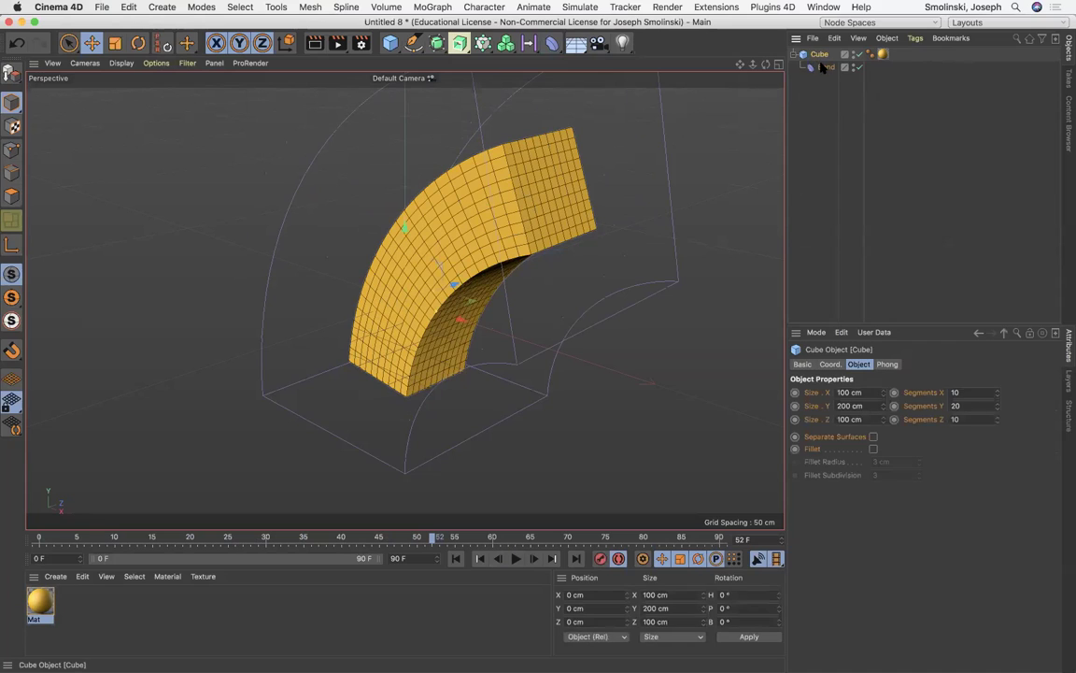
{"action": "left_click", "coordinate": [970, 392]}
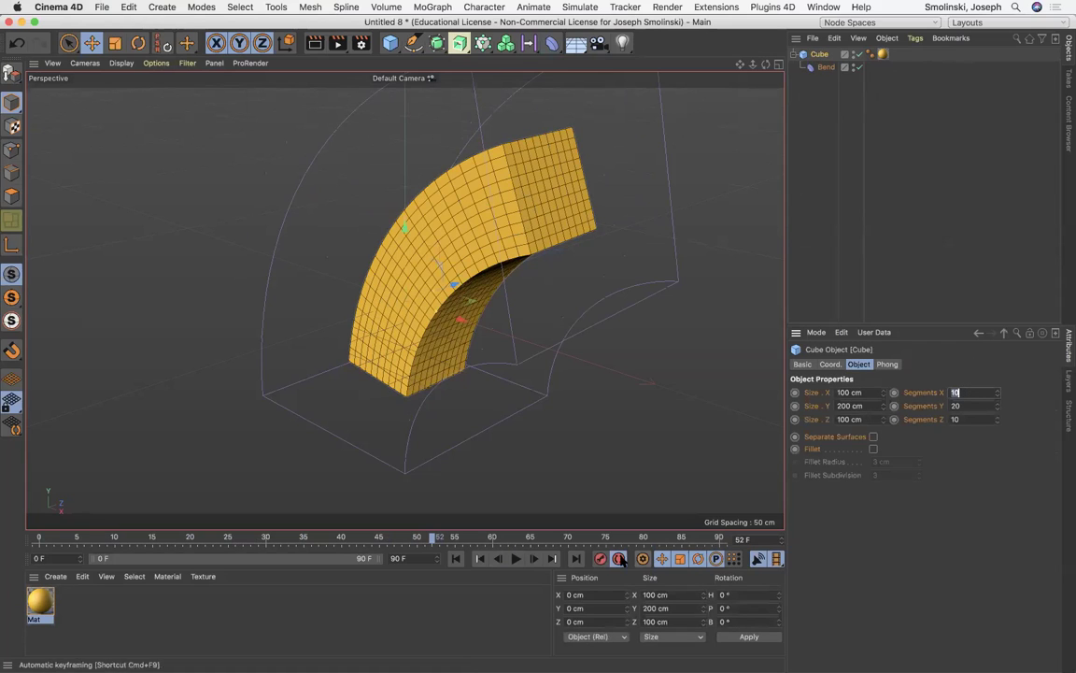
{"action": "left_click", "coordinate": [981, 390]}
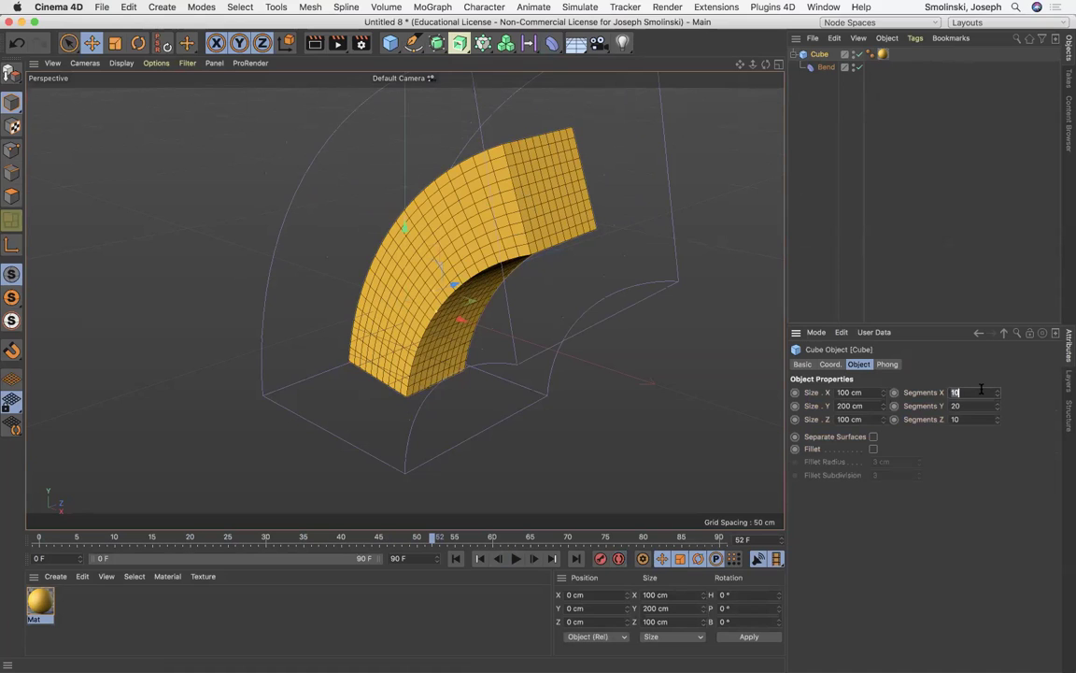
{"action": "type", "text": "1"}
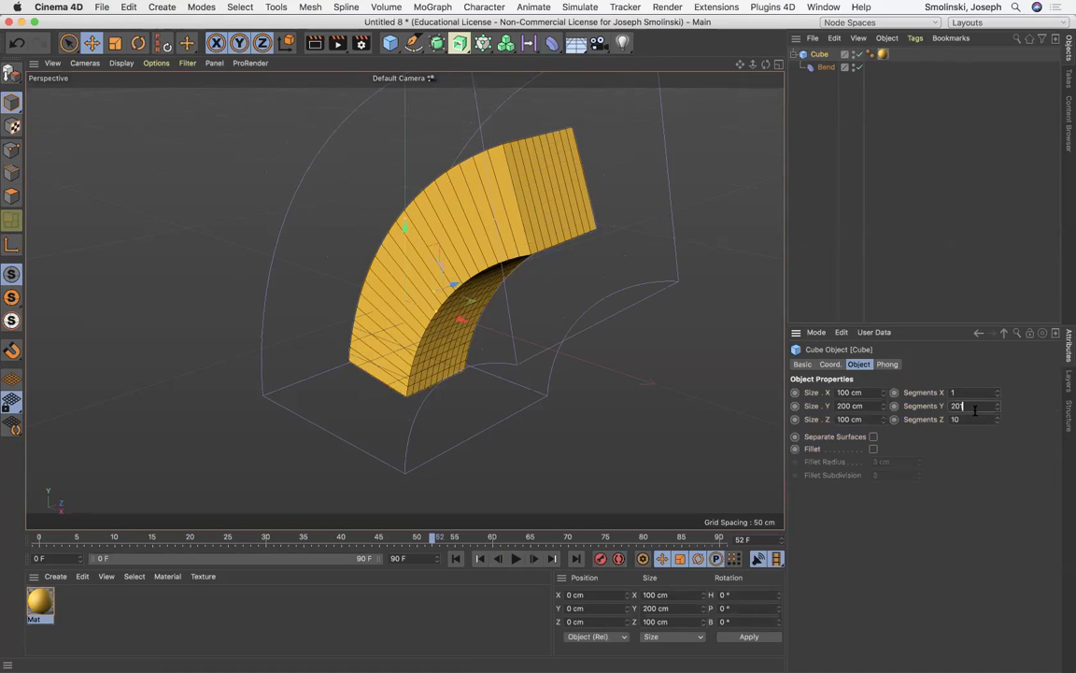
{"action": "left_click", "coordinate": [970, 419]}
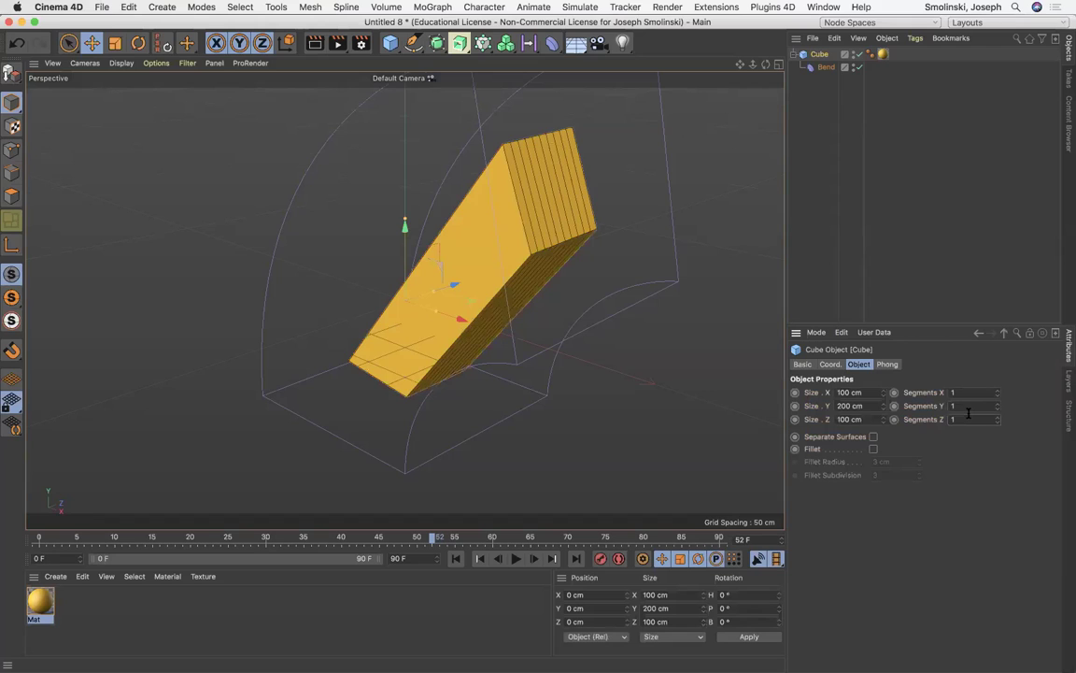
{"action": "key", "text": "Return"}
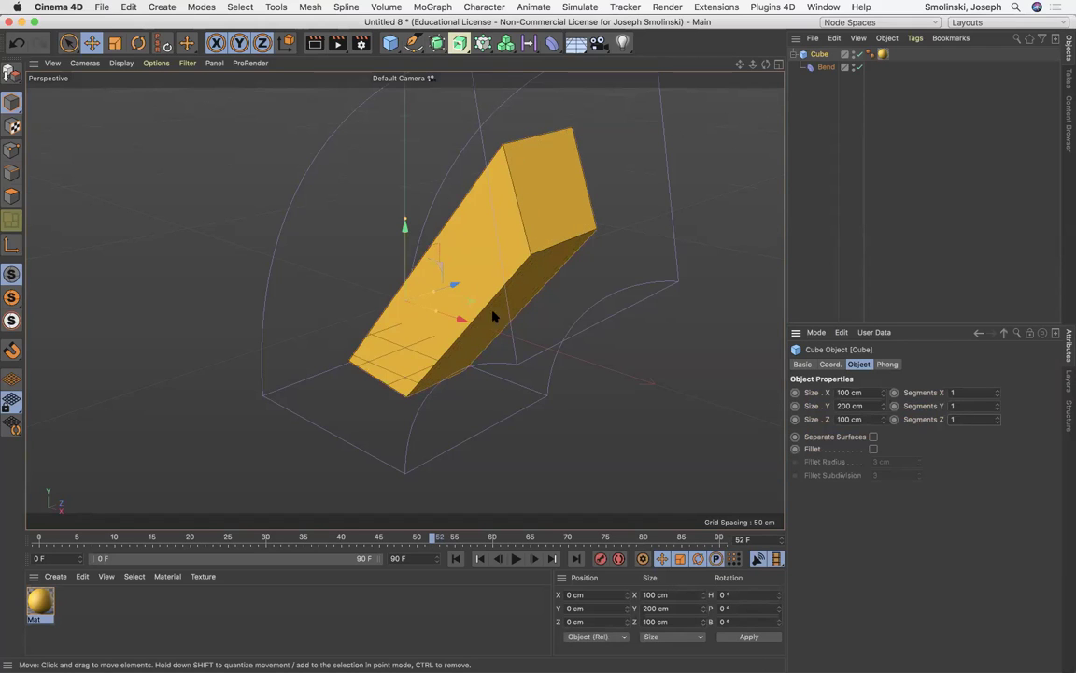
Step: Play the bend on the unsegmented cube, then return to frame 0
{"action": "left_click", "coordinate": [455, 558]}
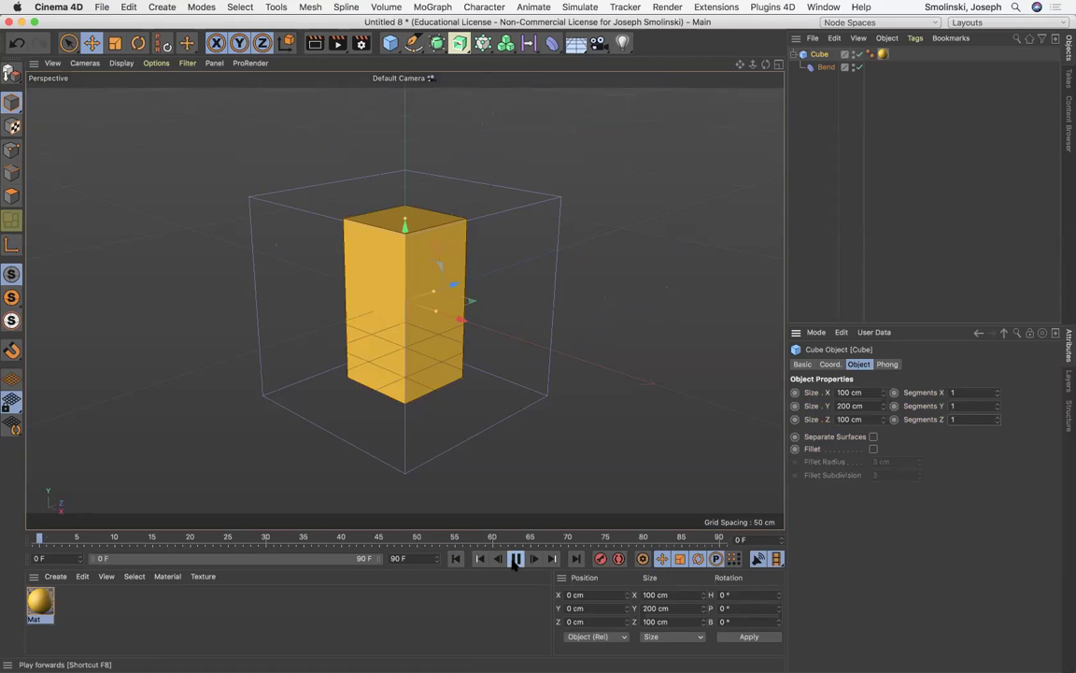
{"action": "left_click", "coordinate": [516, 559]}
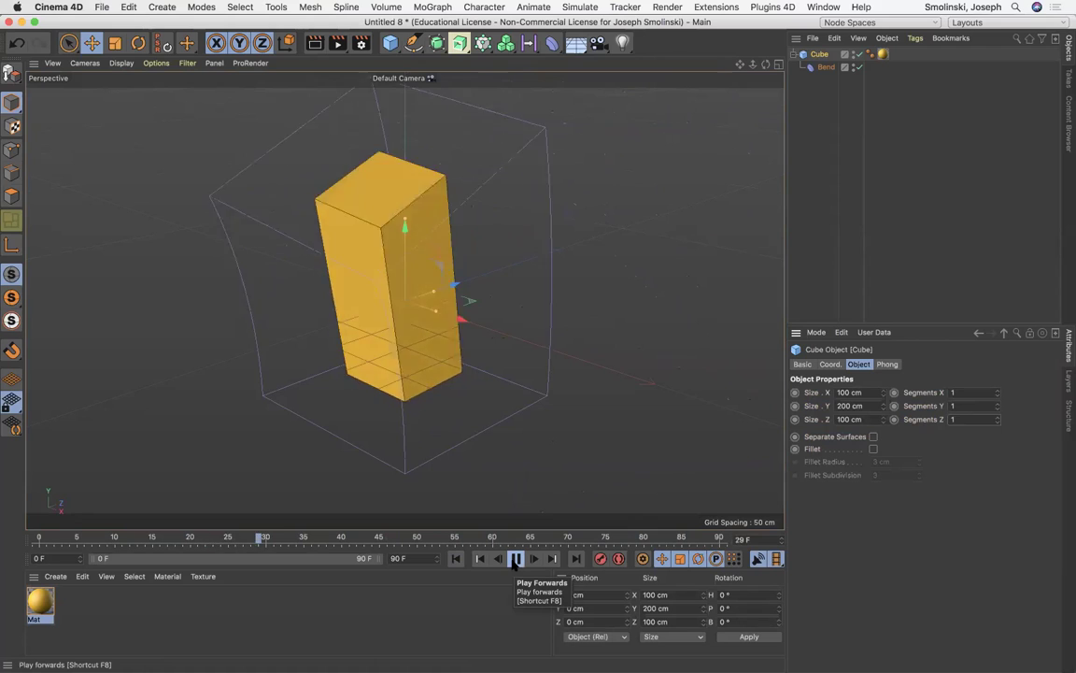
{"action": "left_click", "coordinate": [516, 559]}
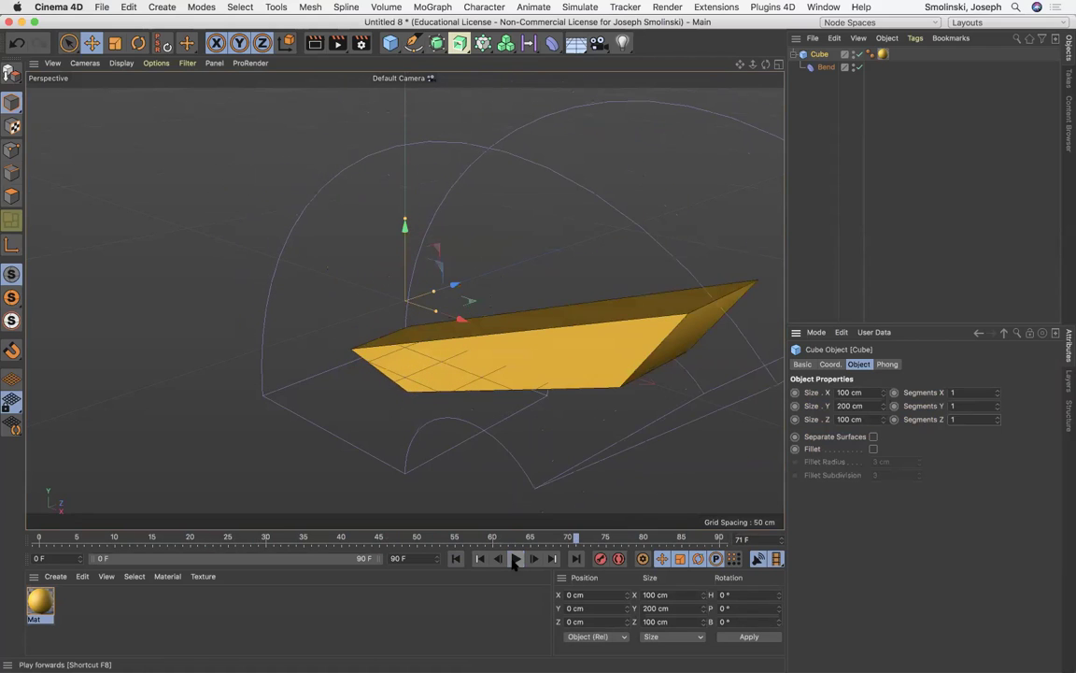
{"action": "left_click", "coordinate": [455, 559]}
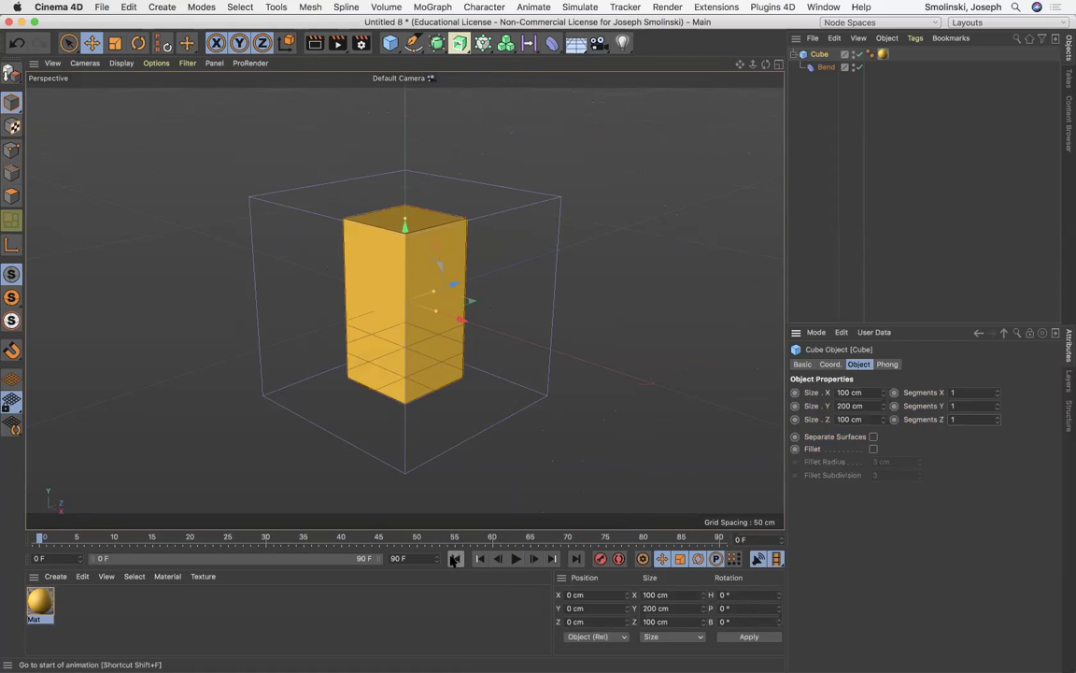
Step: Restore the Cube's segments to X 10, Y 20 and Z 10
{"action": "left_click", "coordinate": [972, 409]}
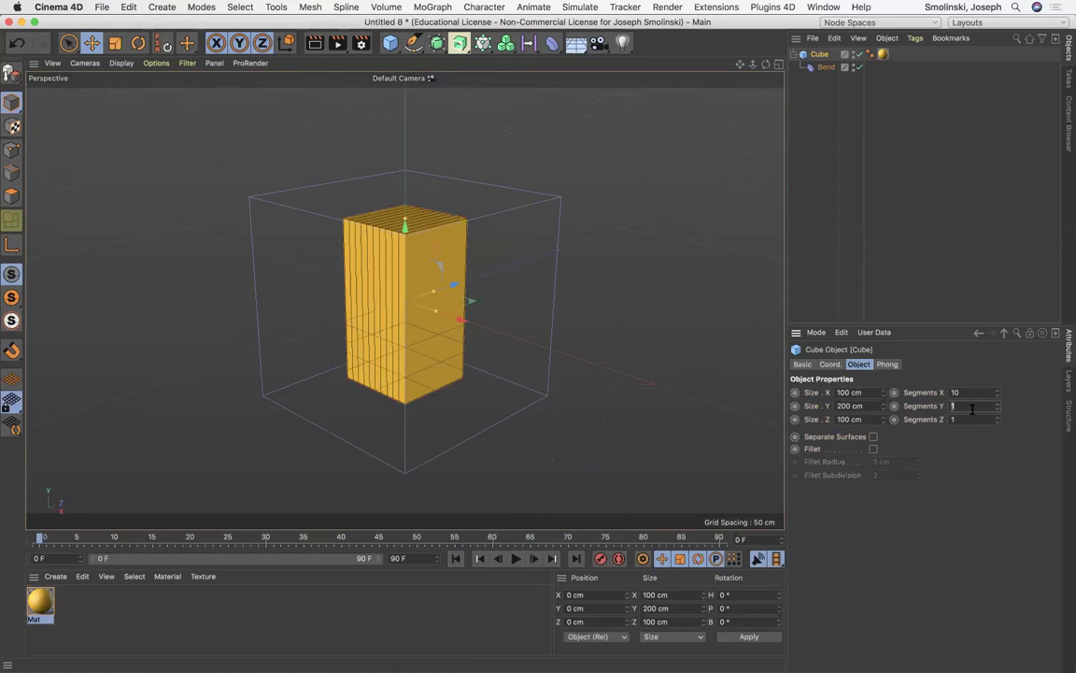
{"action": "left_click", "coordinate": [982, 420]}
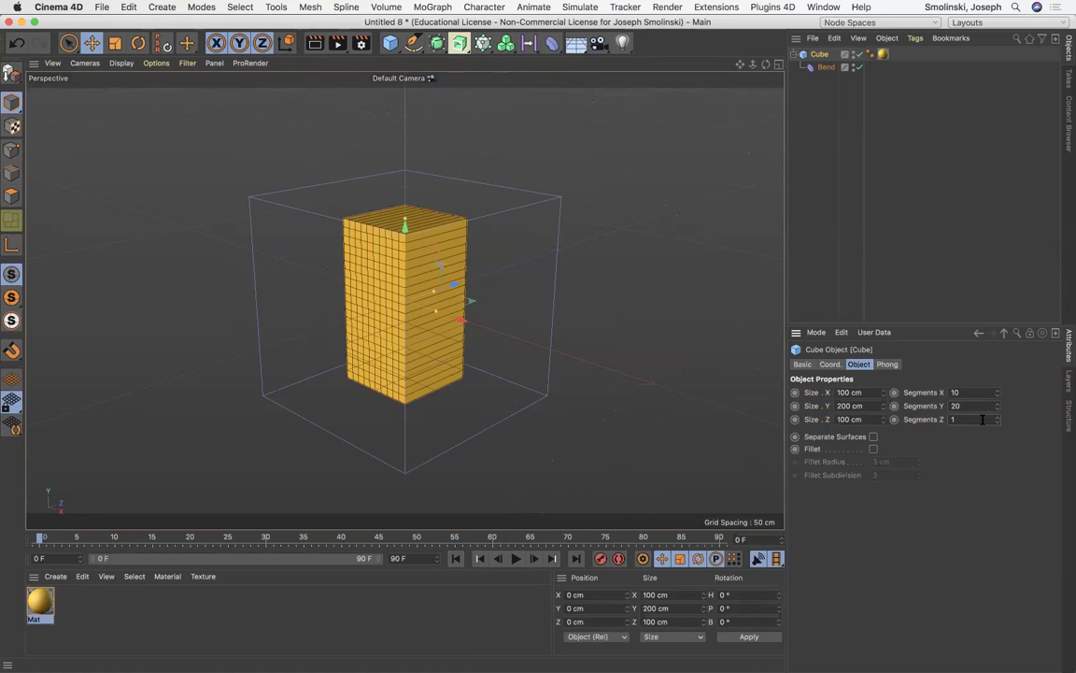
{"action": "type", "text": "10"}
{"action": "key", "text": "Return"}
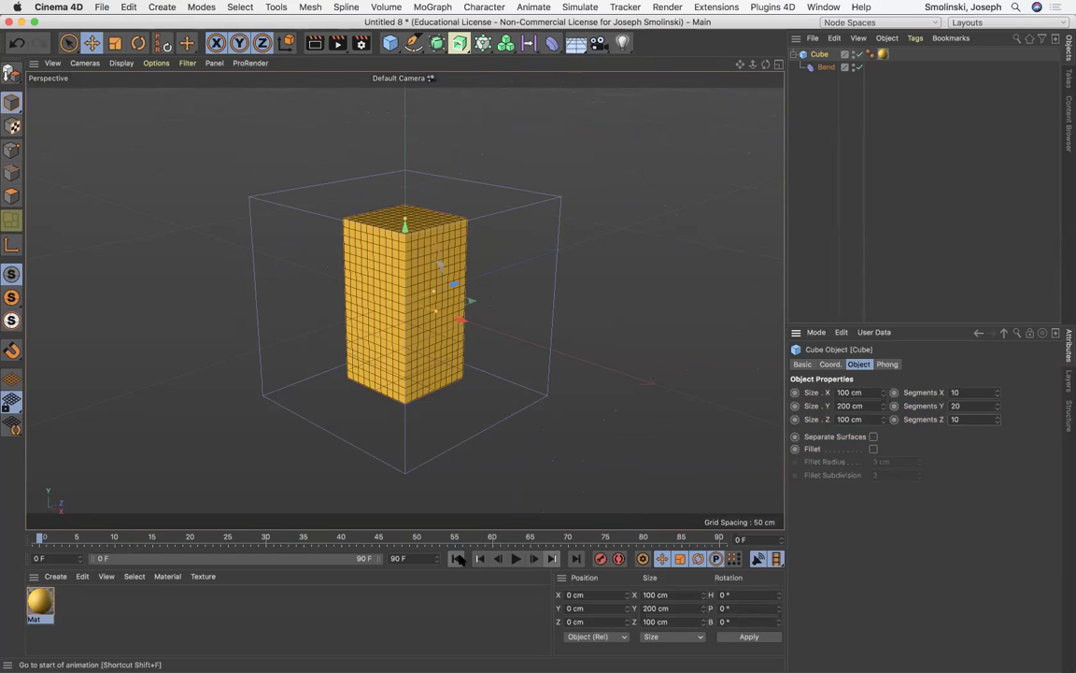
Step: Play and stop the animation at frame 77, then switch to the Animate layout
{"action": "left_click", "coordinate": [515, 559]}
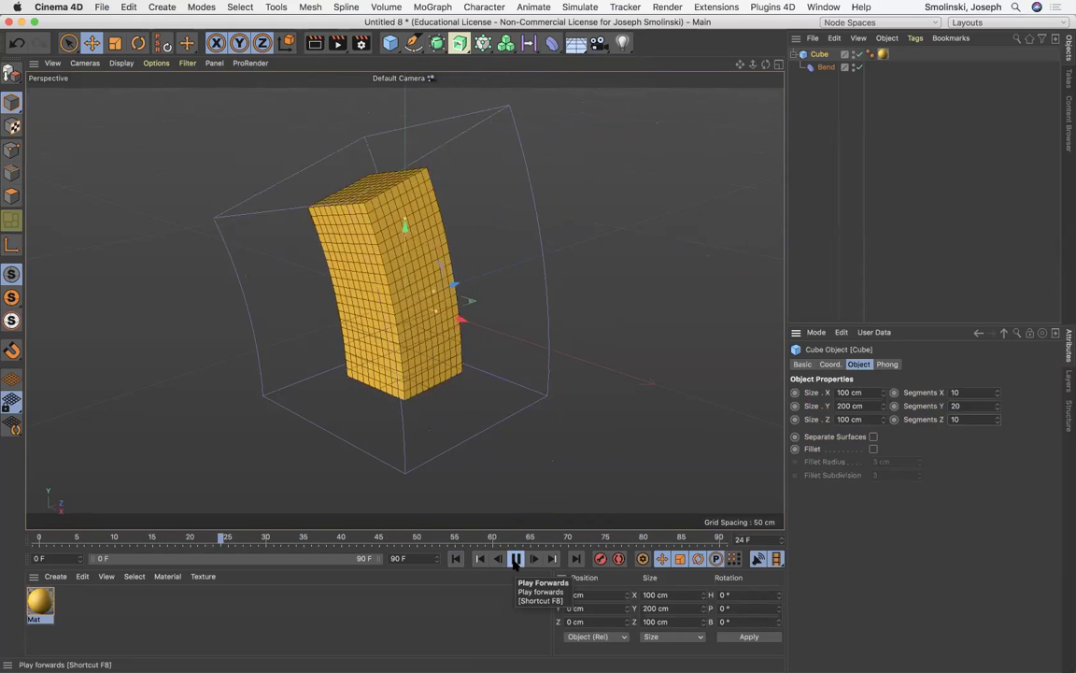
{"action": "left_click", "coordinate": [515, 558]}
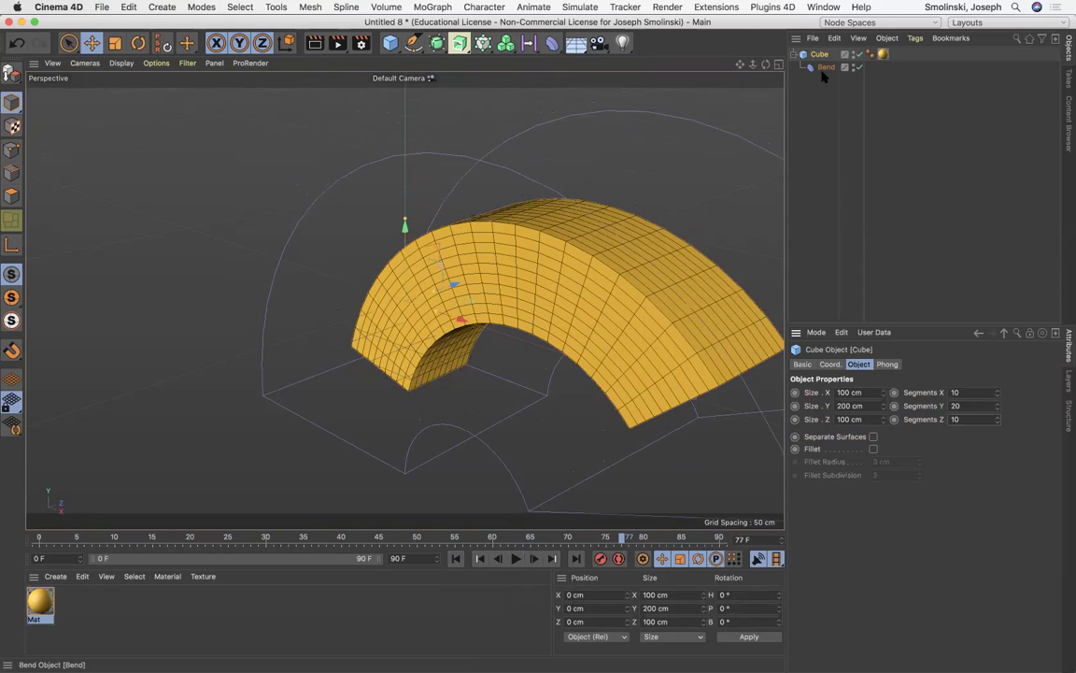
{"action": "left_click", "coordinate": [991, 23]}
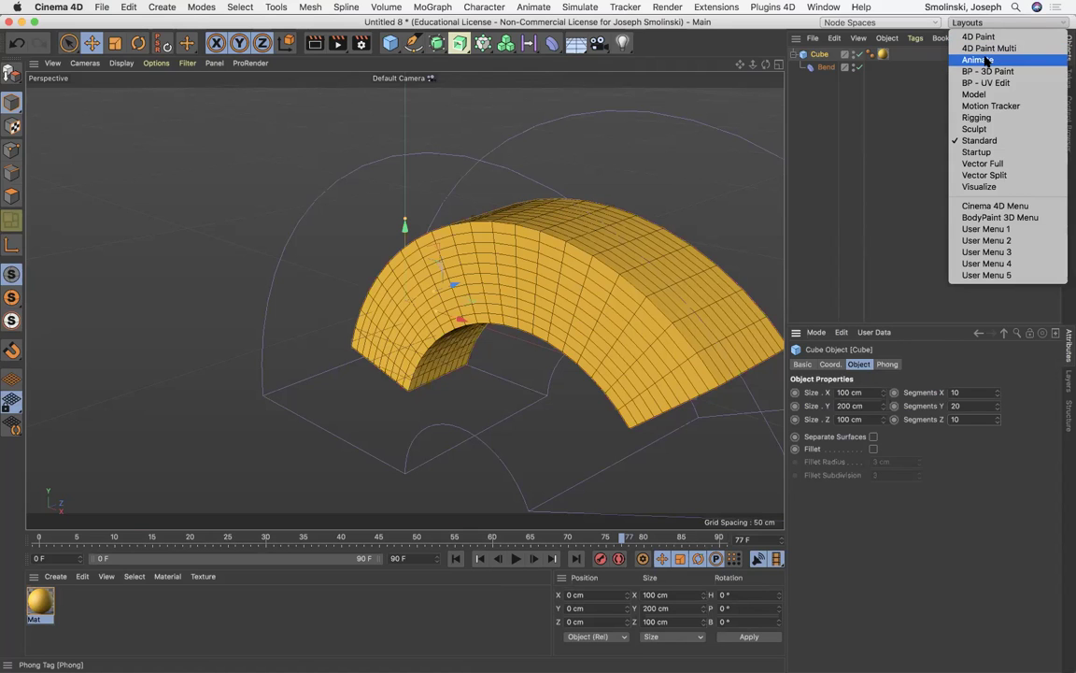
{"action": "left_click", "coordinate": [983, 60]}
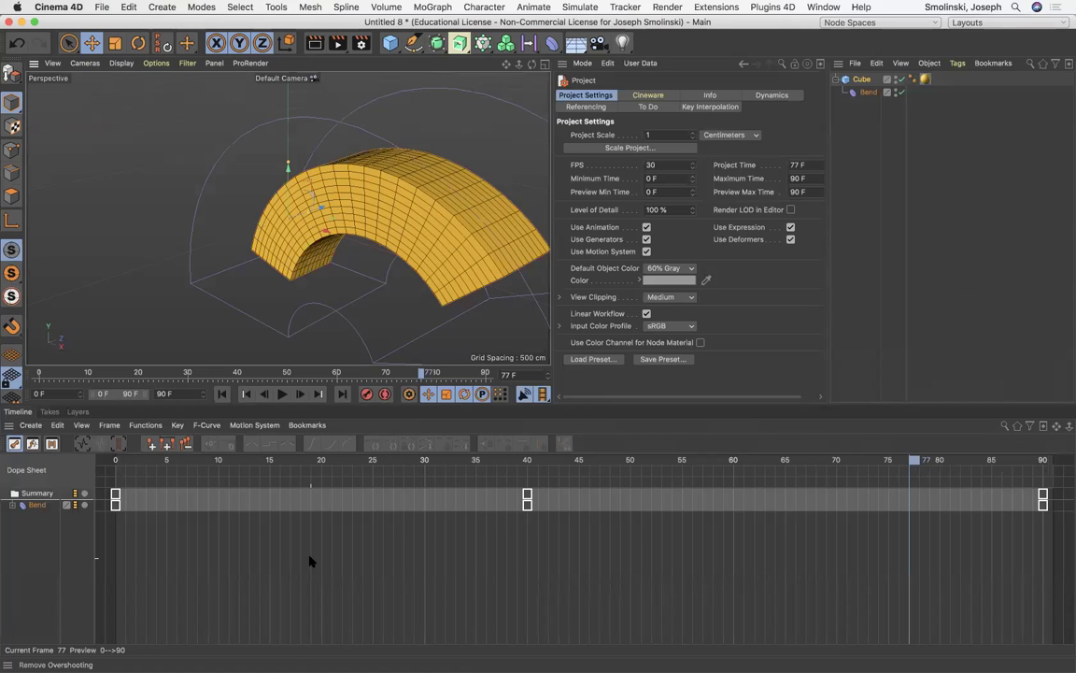
Step: Delete the Bend track's keyframes and then the Bend deformer itself
{"action": "left_click", "coordinate": [29, 505]}
{"action": "key", "text": "Delete"}
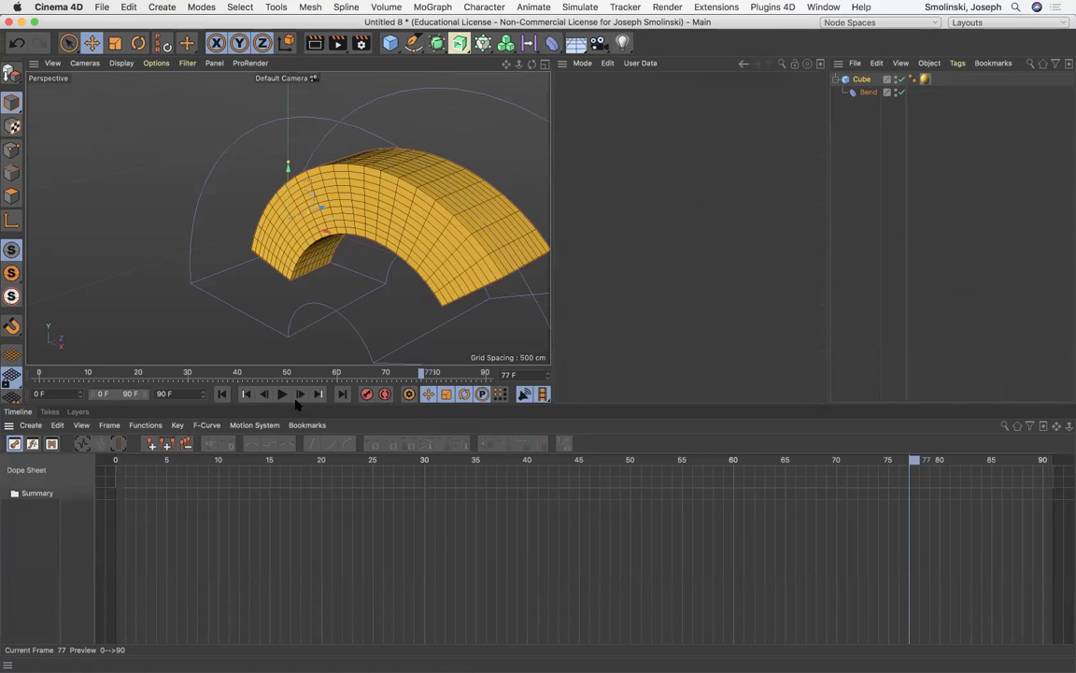
{"action": "left_click", "coordinate": [866, 92]}
{"action": "key", "text": "Delete"}
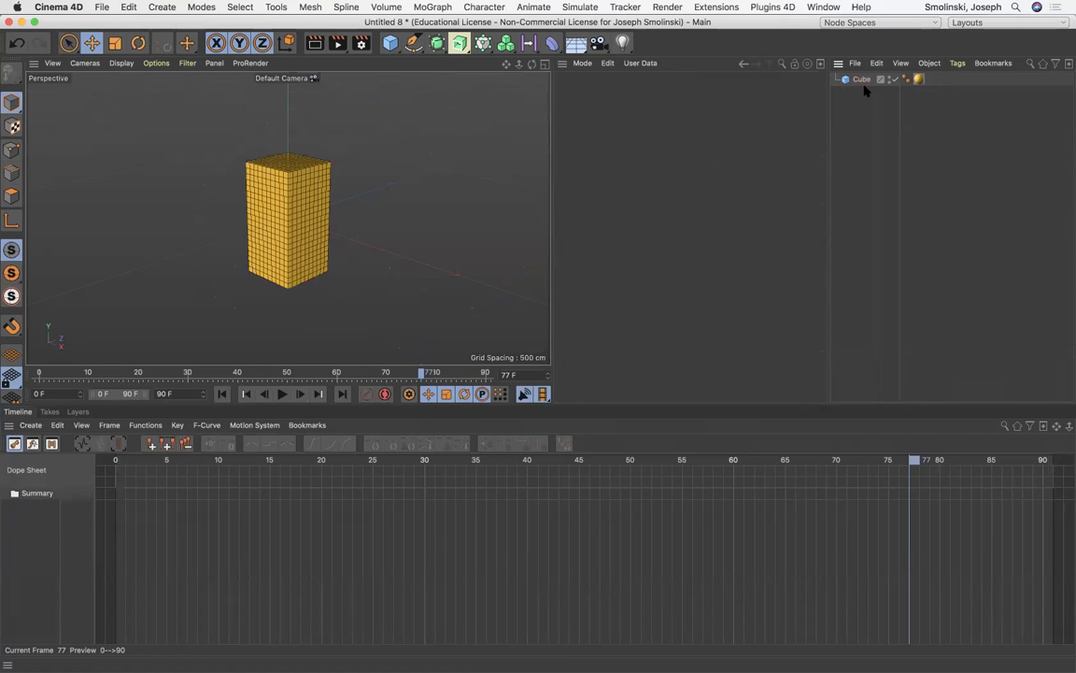
Step: Add a Bulge deformer and make it a child of the Cube
{"action": "left_click", "coordinate": [553, 43]}
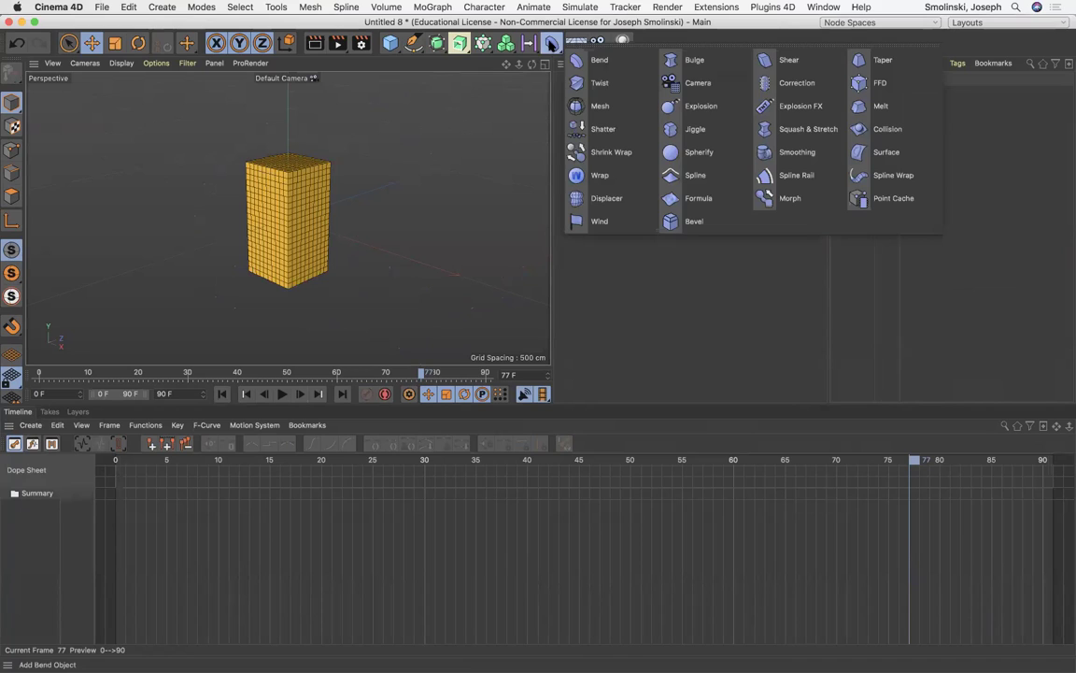
{"action": "left_click", "coordinate": [694, 60]}
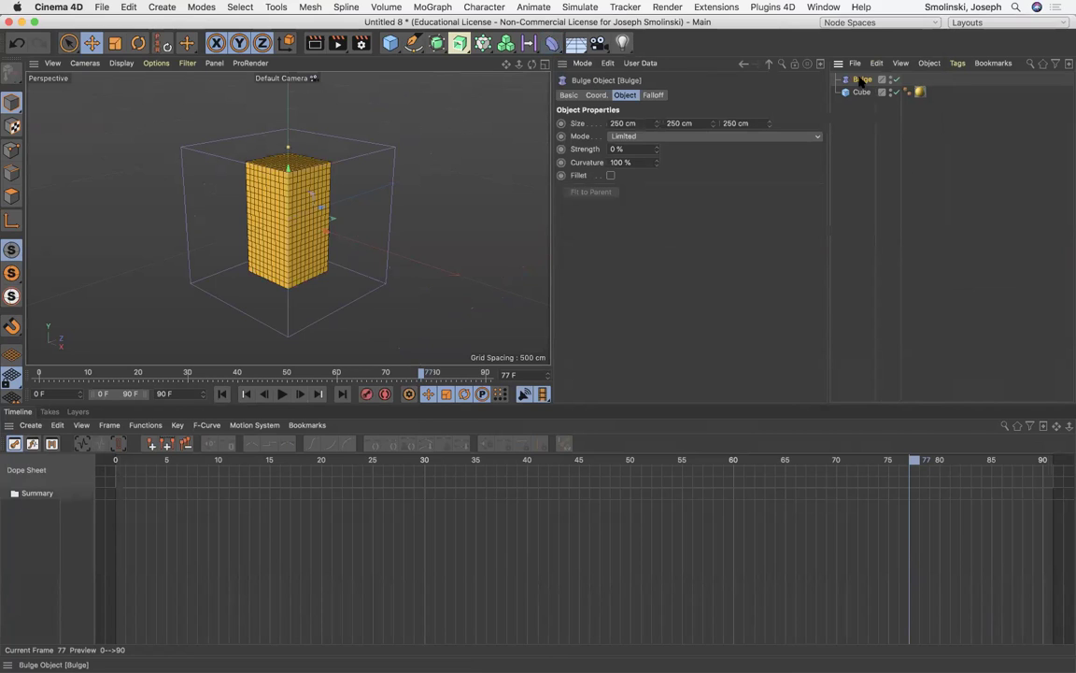
{"action": "left_click_drag", "start_coordinate": [861, 82], "coordinate": [860, 96]}
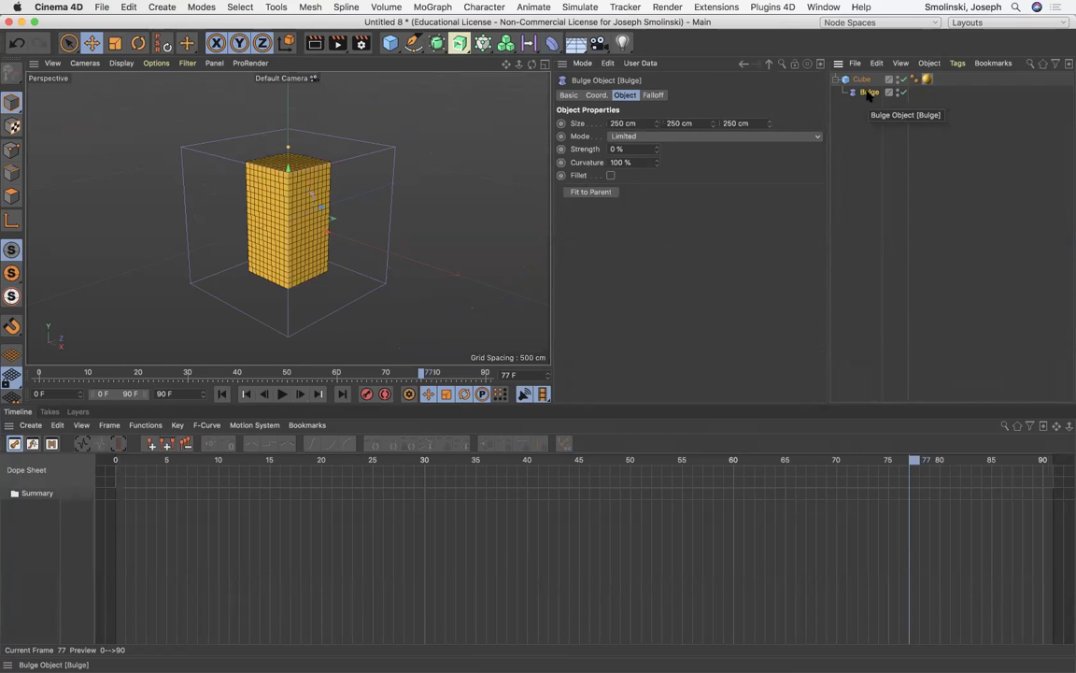
Step: Preview the bulge by dragging its handle, then reset Strength to 0 %
{"action": "left_click_drag", "start_coordinate": [286, 149], "coordinate": [315, 264]}
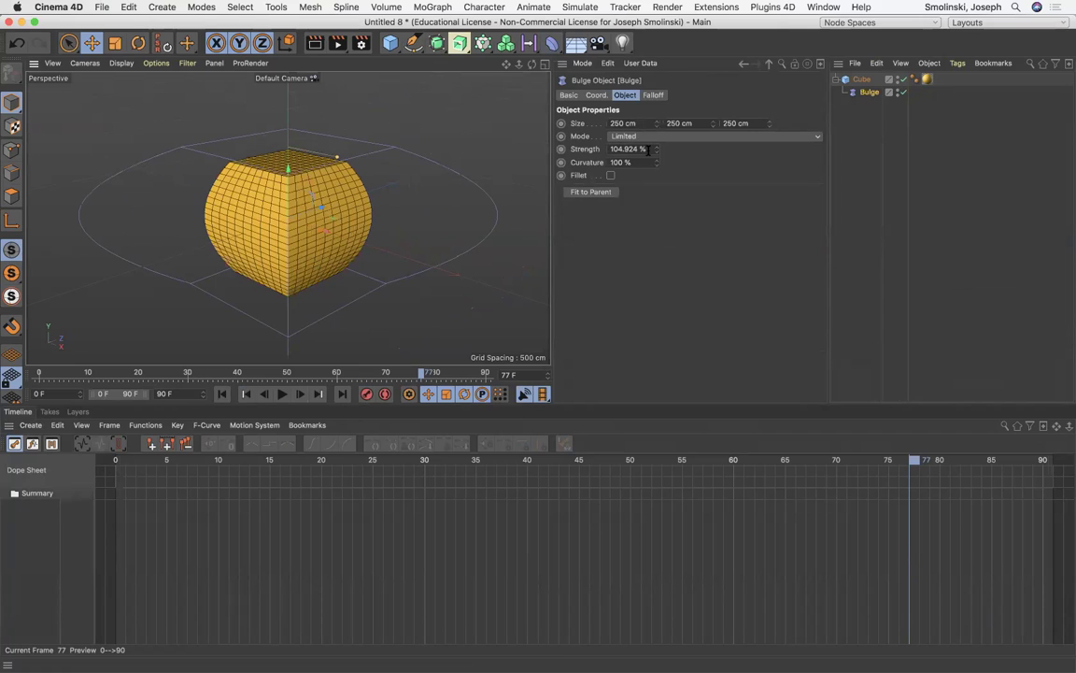
{"action": "left_click_drag", "start_coordinate": [650, 150], "coordinate": [494, 148]}
{"action": "type", "text": "0"}
{"action": "key", "text": "Return"}
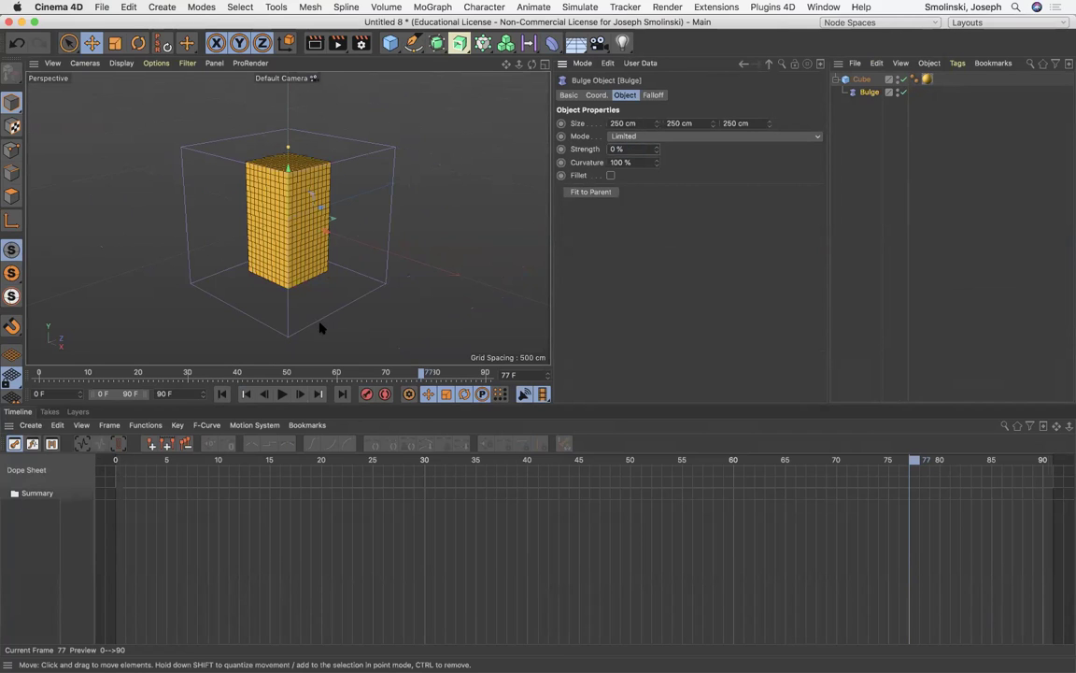
Step: Key Bulge Strength at frame 0, then at frame 40 set about 131 % with raised Curvature
{"action": "left_click", "coordinate": [246, 393]}
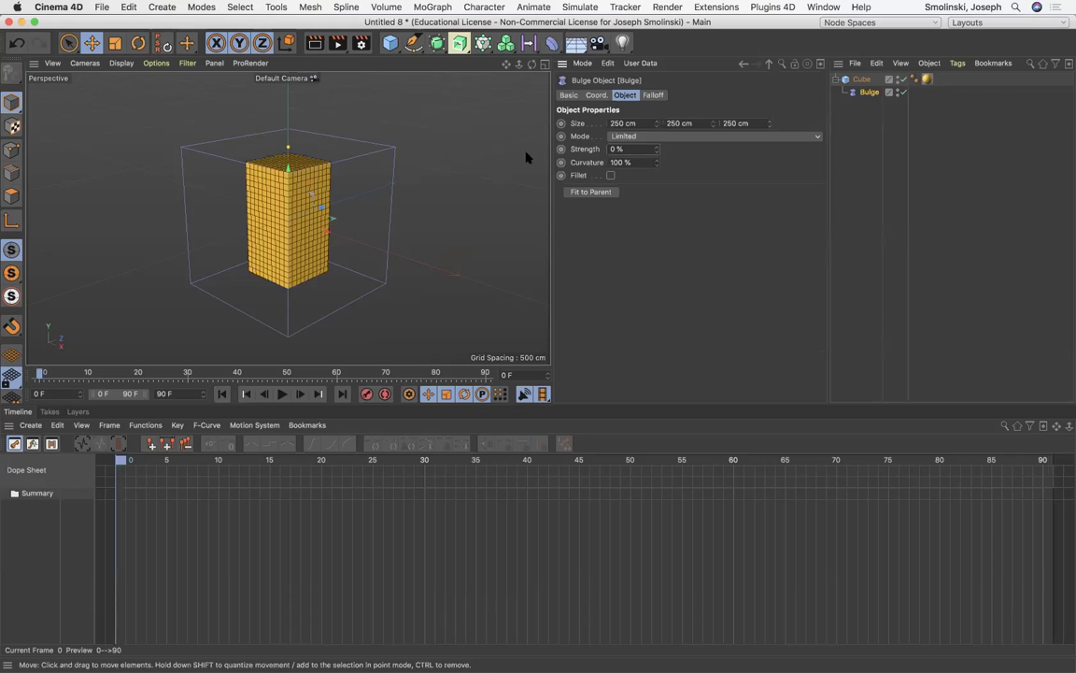
{"action": "left_click", "coordinate": [561, 149]}
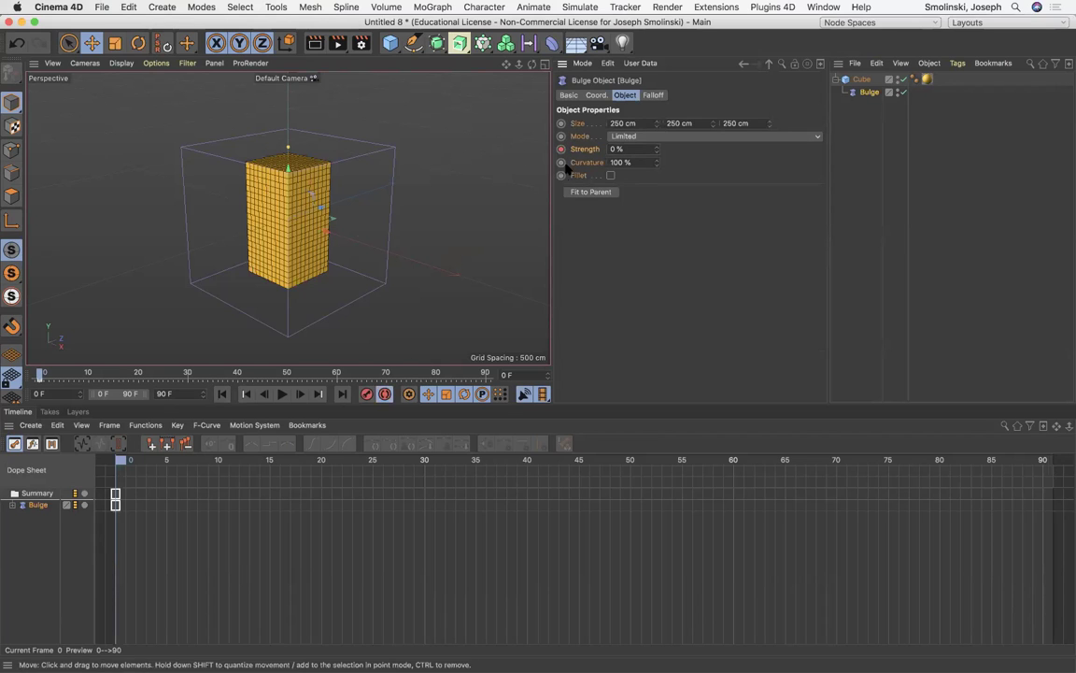
{"action": "left_click", "coordinate": [238, 374]}
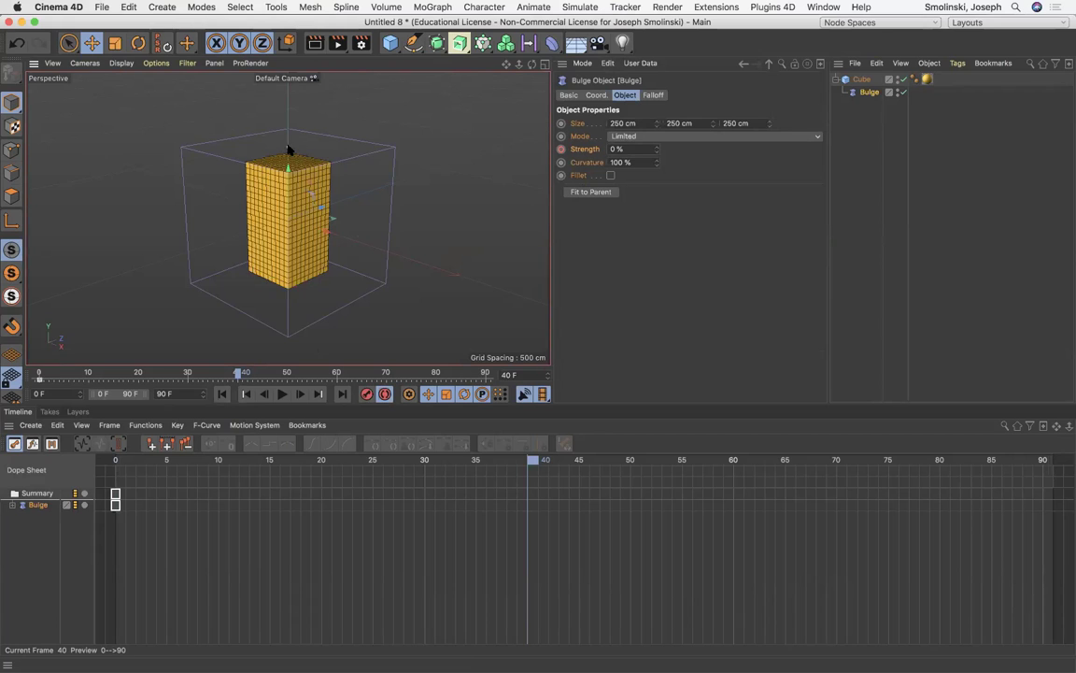
{"action": "left_click_drag", "start_coordinate": [289, 149], "coordinate": [352, 161]}
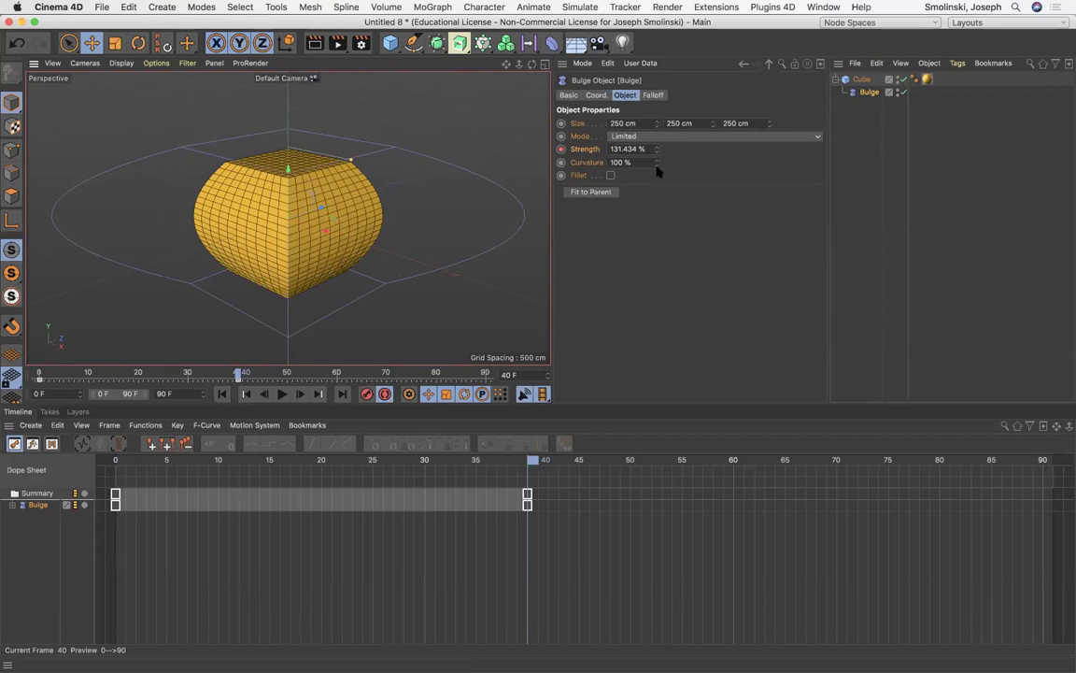
{"action": "left_click_drag", "start_coordinate": [656, 162], "coordinate": [657, 153]}
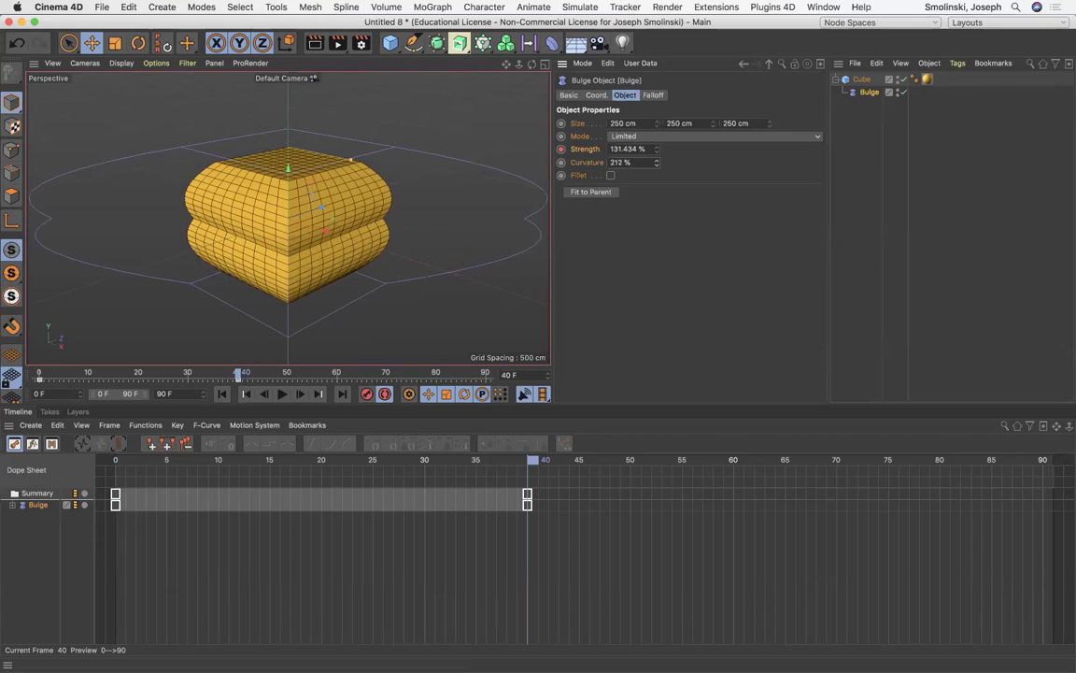
Step: Set the Bulge Curvature to 0 at frame 90
{"action": "left_click", "coordinate": [485, 373]}
{"action": "left_click", "coordinate": [621, 162]}
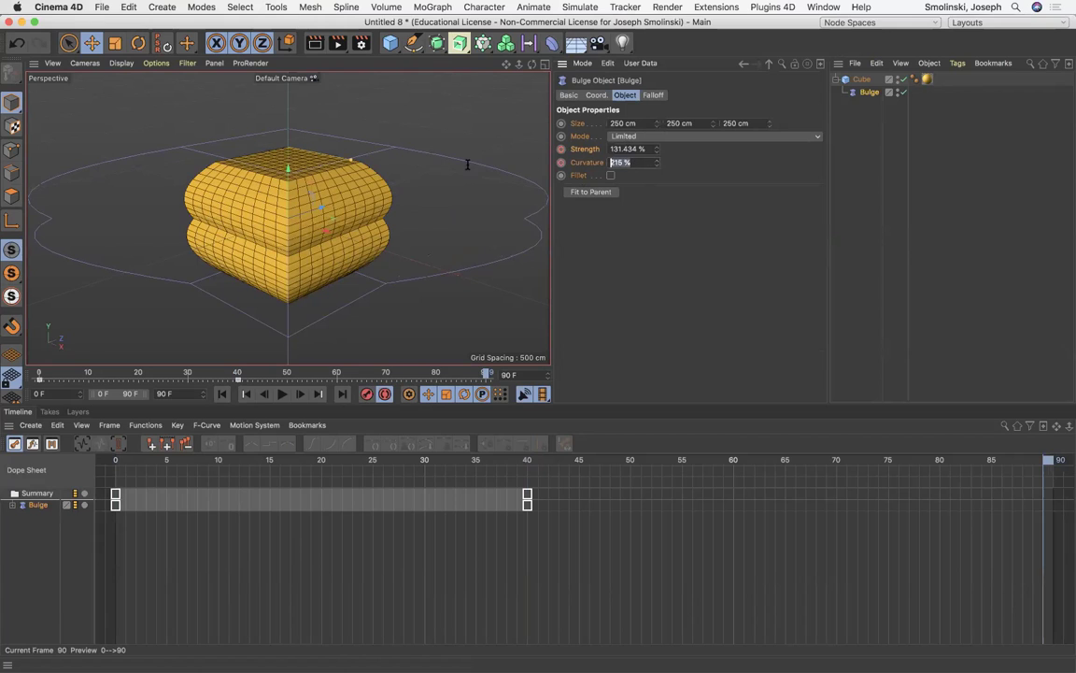
{"action": "type", "text": "0"}
{"action": "key", "text": "Return"}
{"action": "key", "text": "Return"}
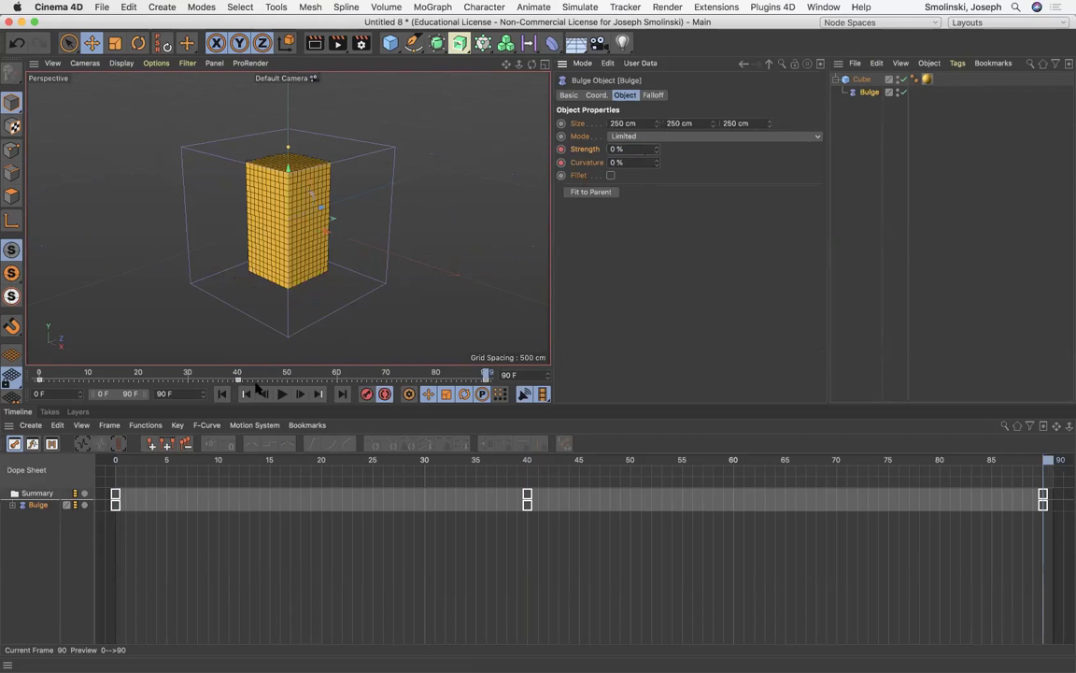
Step: Play the bulge animation, then move the last keyframe earlier to frame 72
{"action": "left_click", "coordinate": [222, 393]}
{"action": "left_click", "coordinate": [282, 394]}
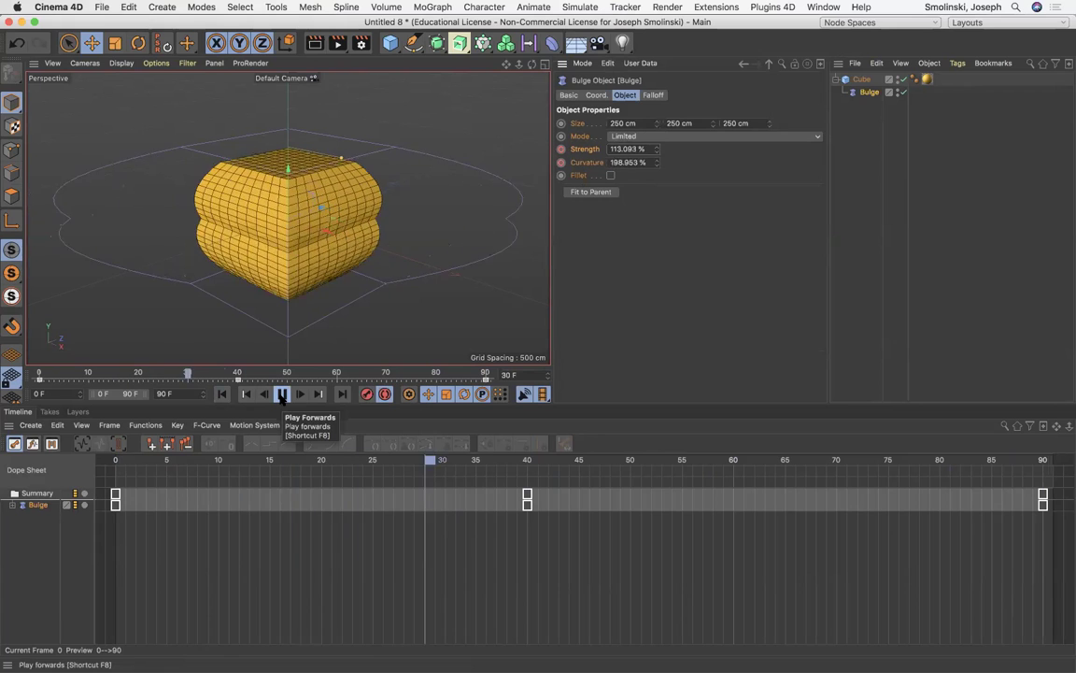
{"action": "left_click", "coordinate": [282, 393]}
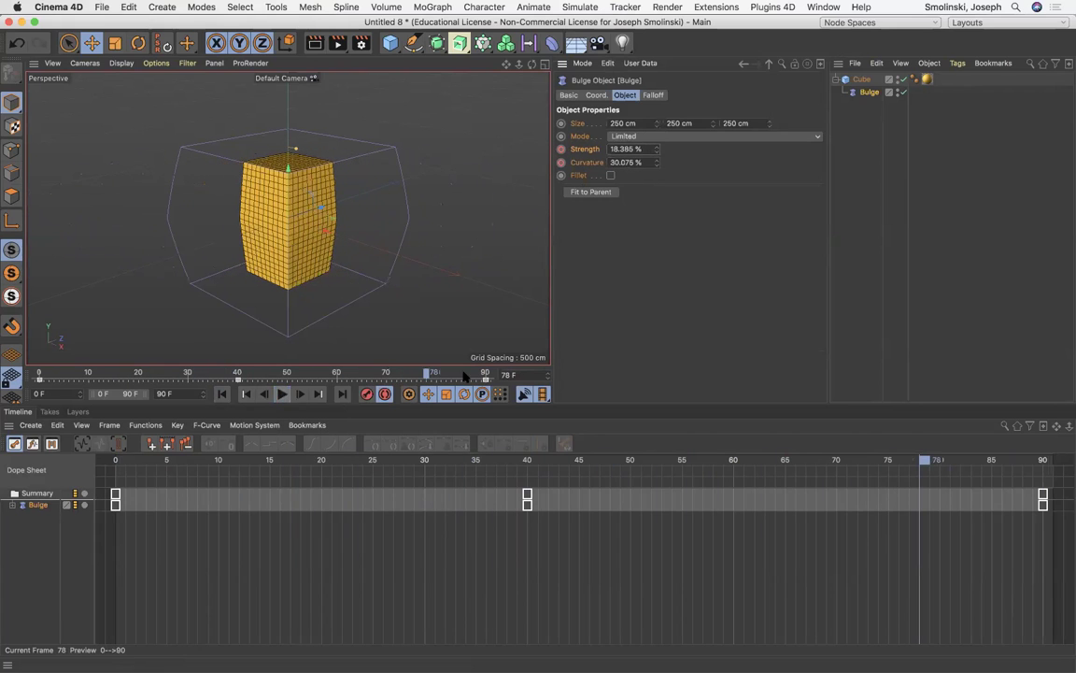
{"action": "left_click_drag", "start_coordinate": [485, 382], "coordinate": [423, 386]}
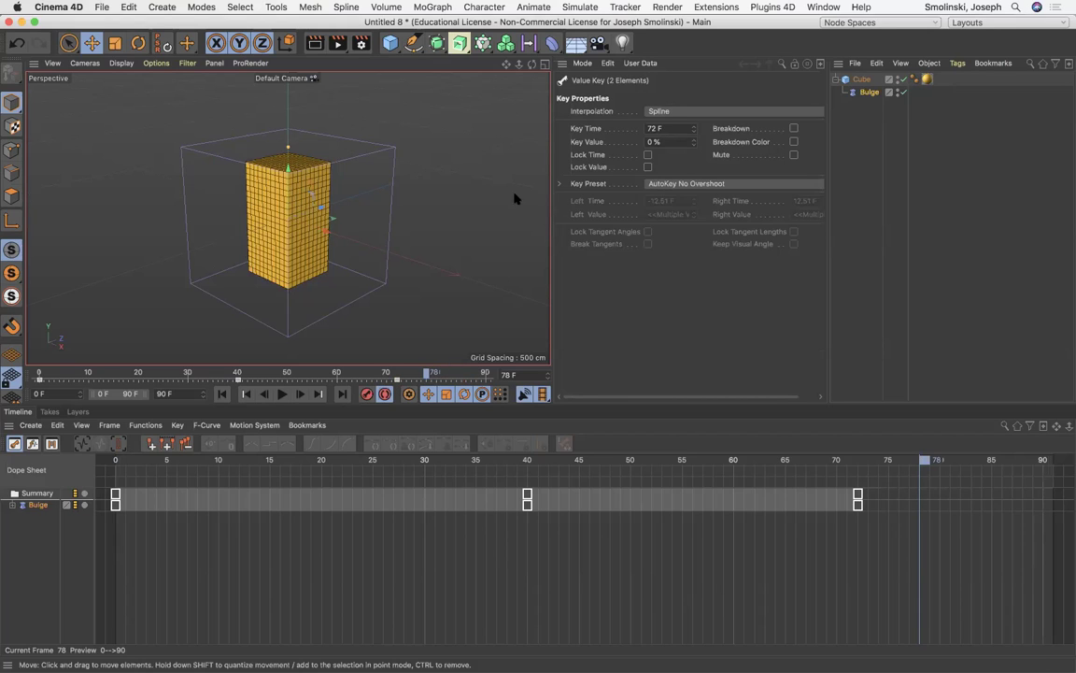
Step: Keyframe Bulge Strength at 41 % at frame 78, with Curvature 100 %
{"action": "left_click", "coordinate": [768, 64]}
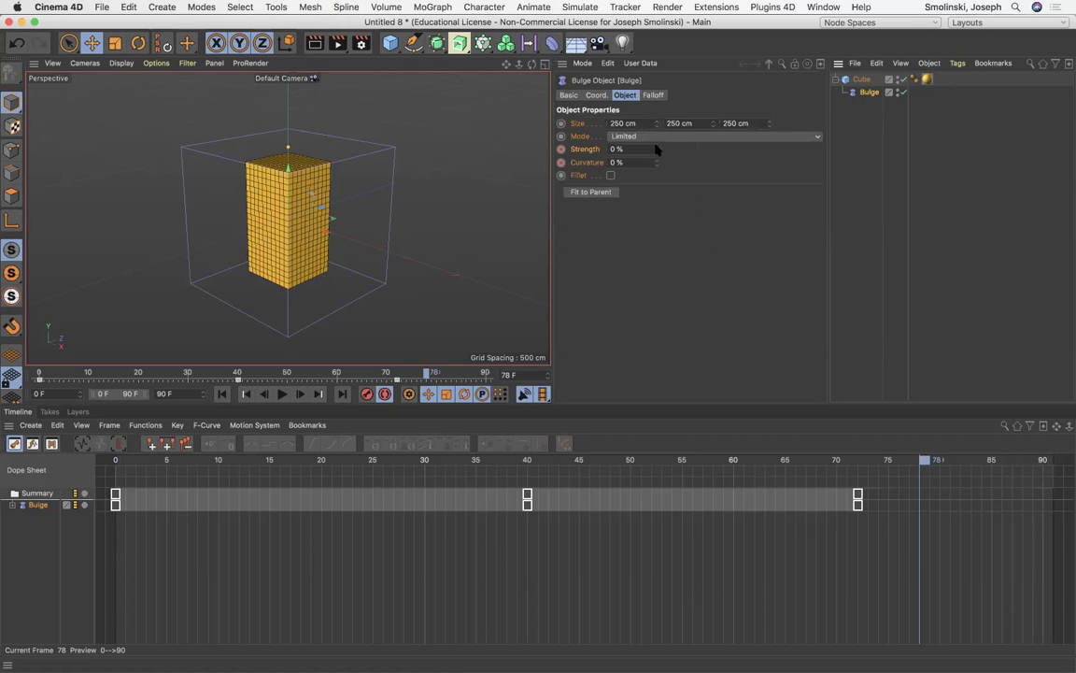
{"action": "left_click_drag", "start_coordinate": [656, 149], "coordinate": [657, 131]}
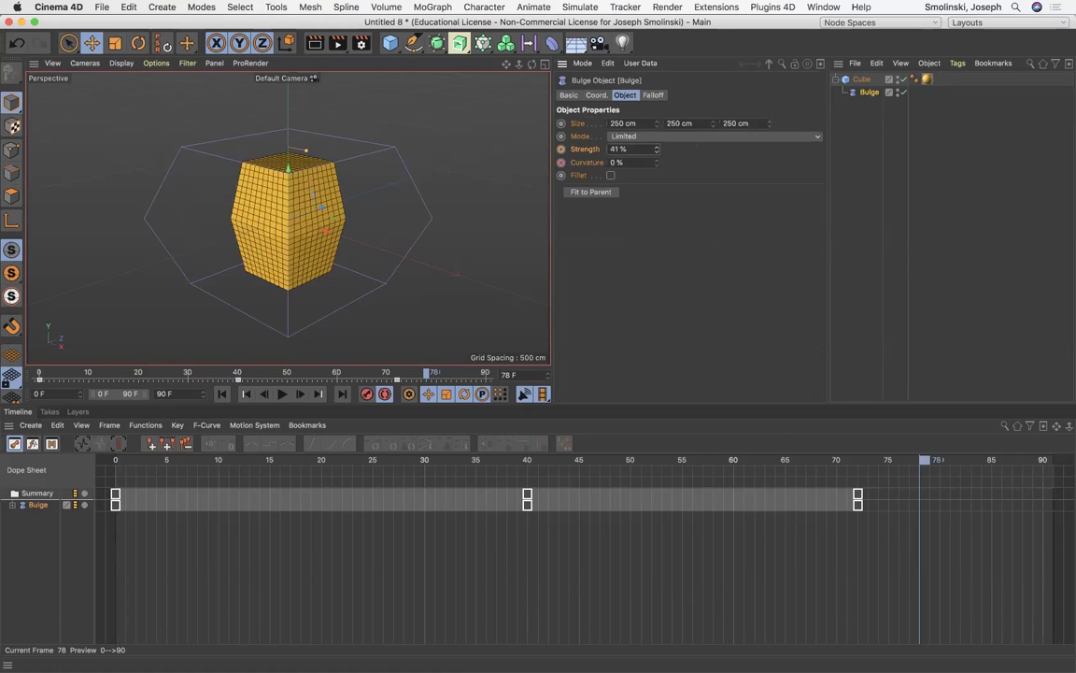
{"action": "left_click", "coordinate": [562, 148]}
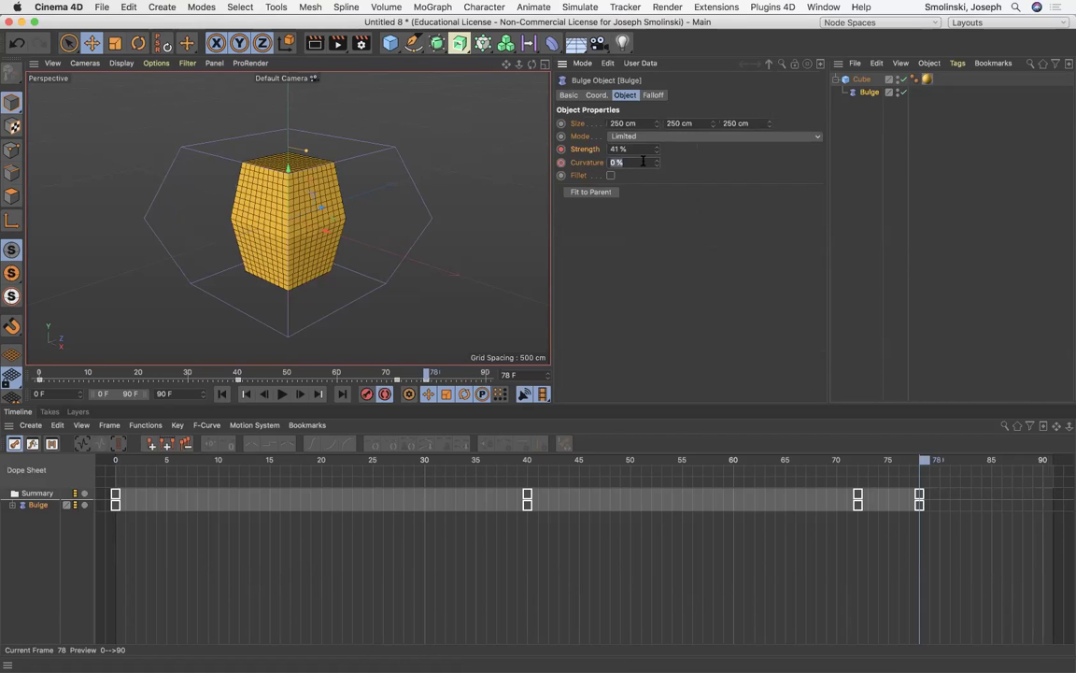
{"action": "key", "text": "Return"}
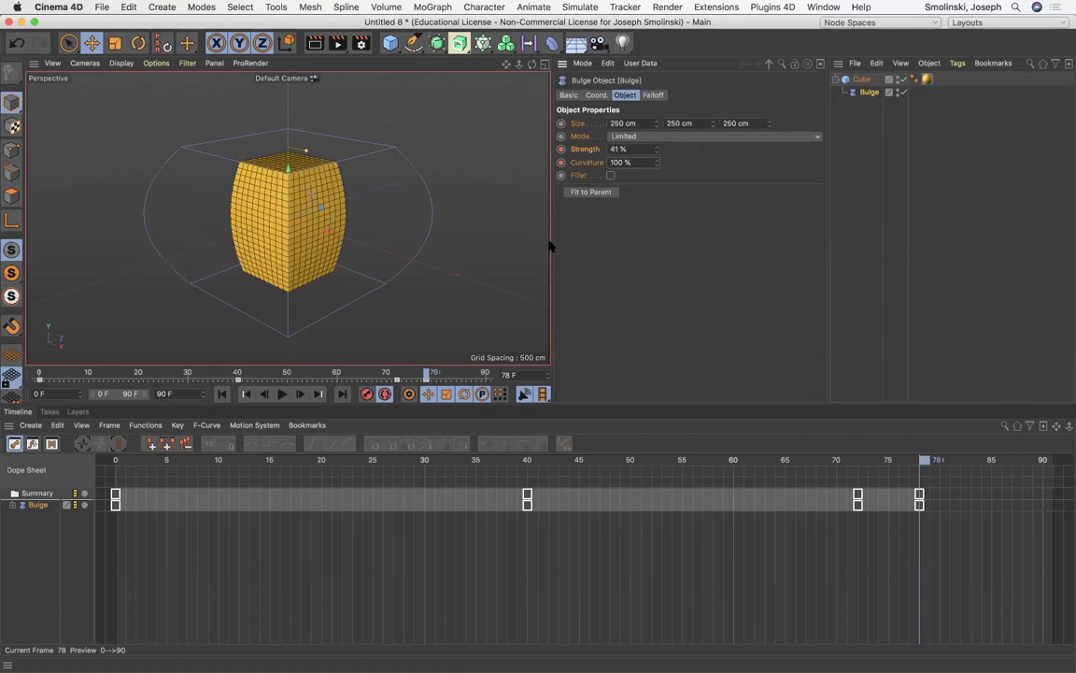
Step: Set Bulge Strength to 0 % at frame 90, then replay from the first frame
{"action": "left_click_drag", "start_coordinate": [426, 375], "coordinate": [486, 373]}
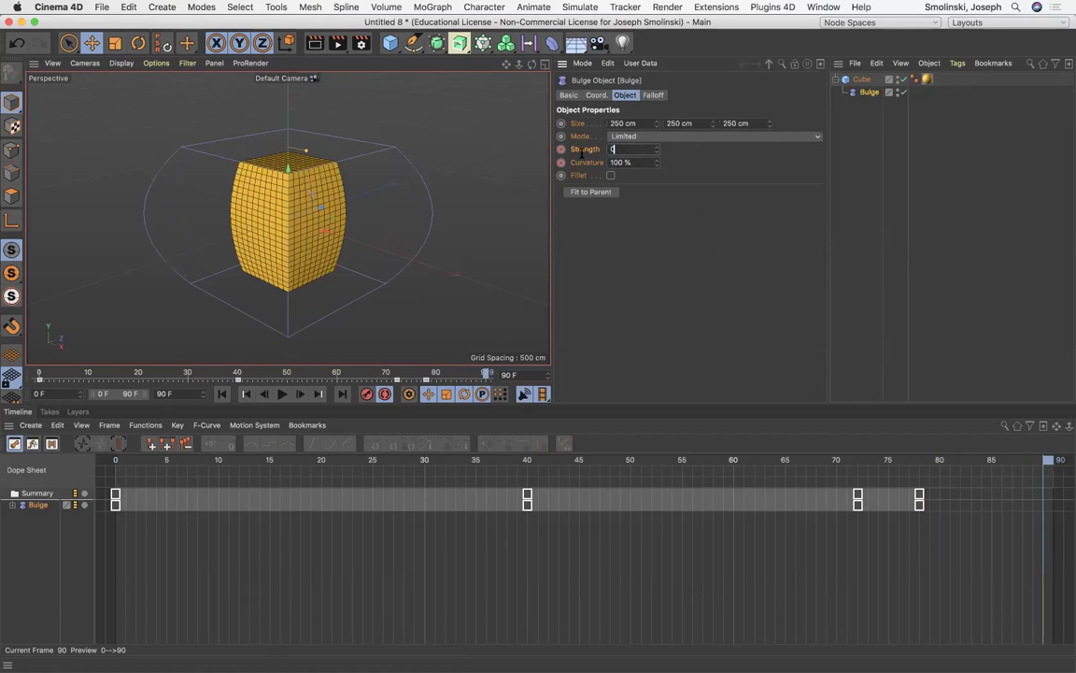
{"action": "type", "text": "0"}
{"action": "key", "text": "Return"}
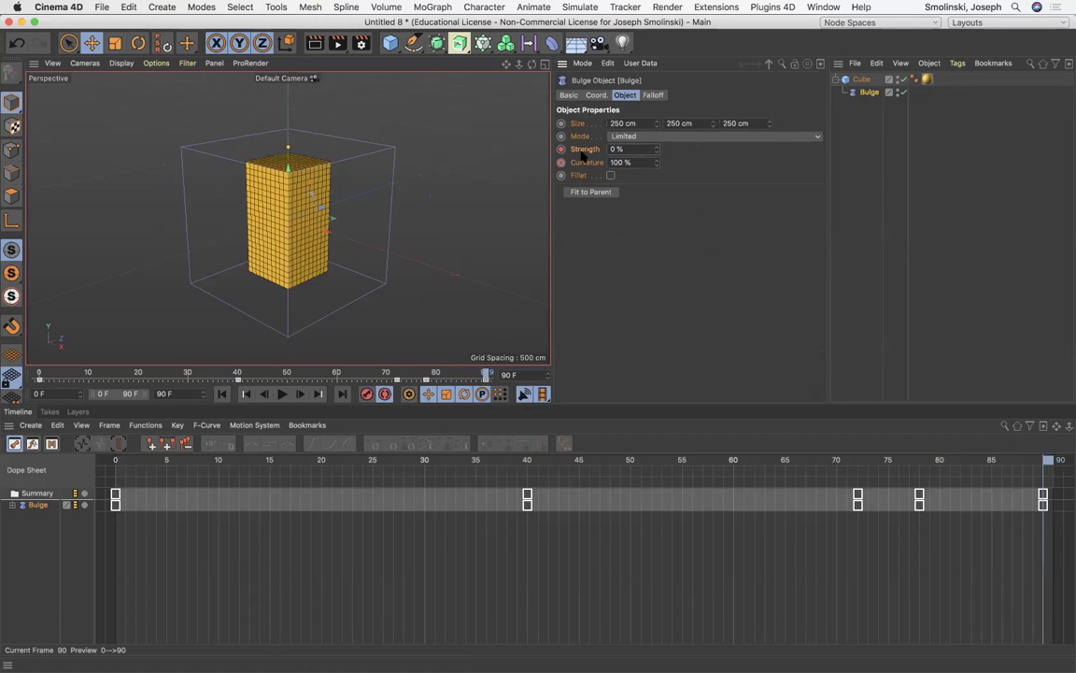
{"action": "left_click", "coordinate": [245, 393]}
{"action": "left_click", "coordinate": [222, 393]}
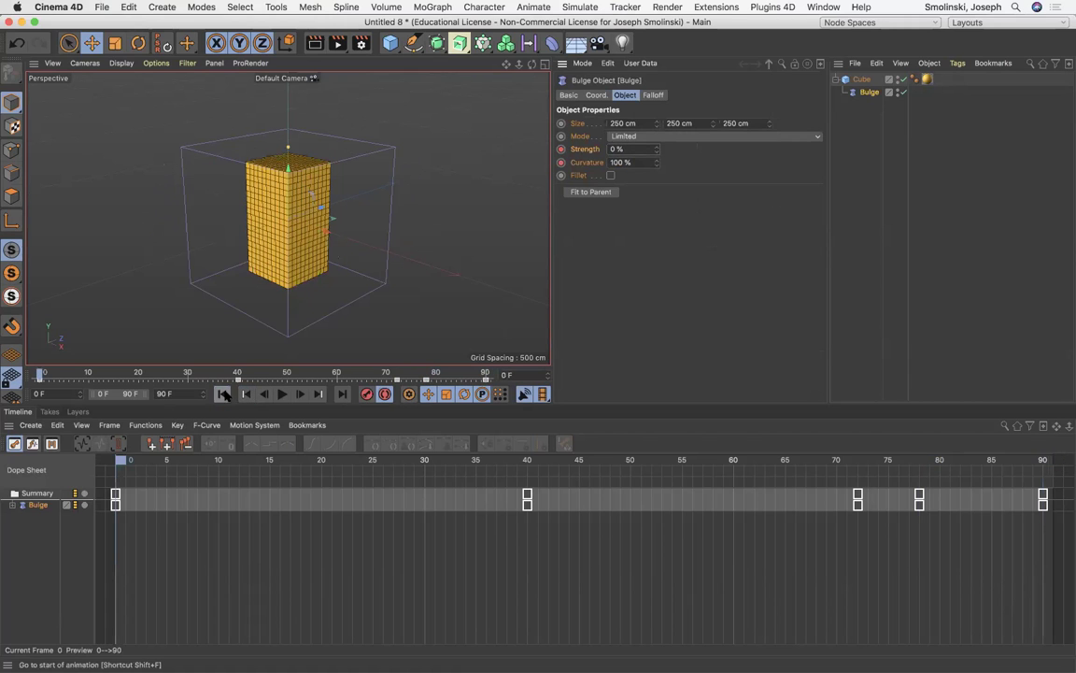
{"action": "left_click", "coordinate": [284, 393]}
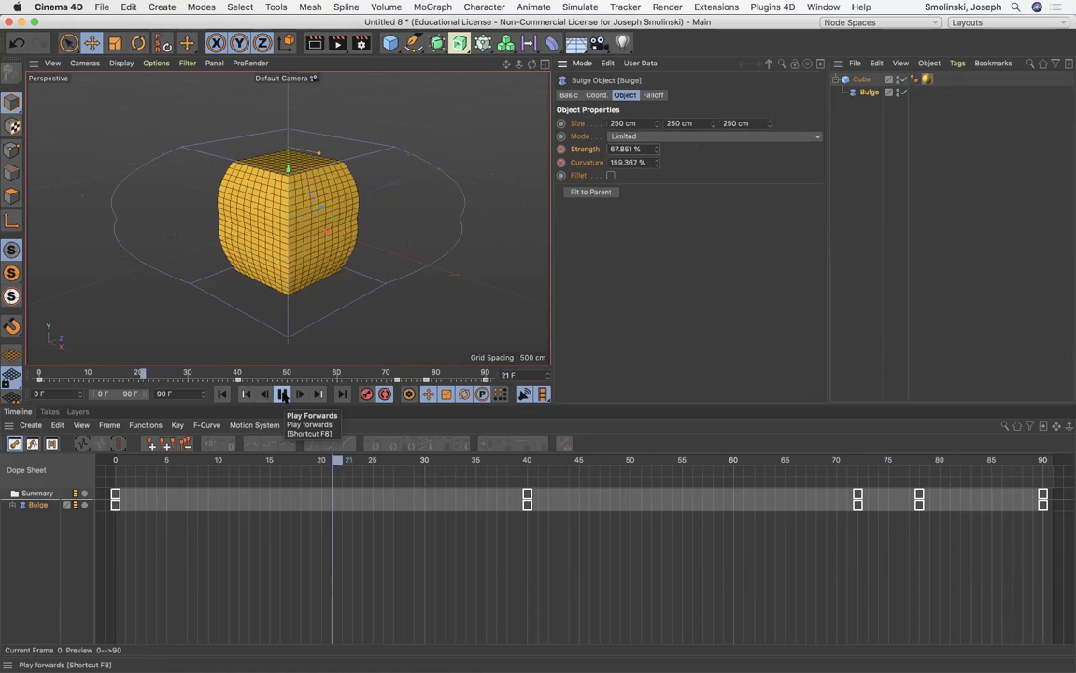
Step: Stop at frame 38 and lower Bulge Strength to 30.262 %, adding a keyframe
{"action": "left_click", "coordinate": [284, 395]}
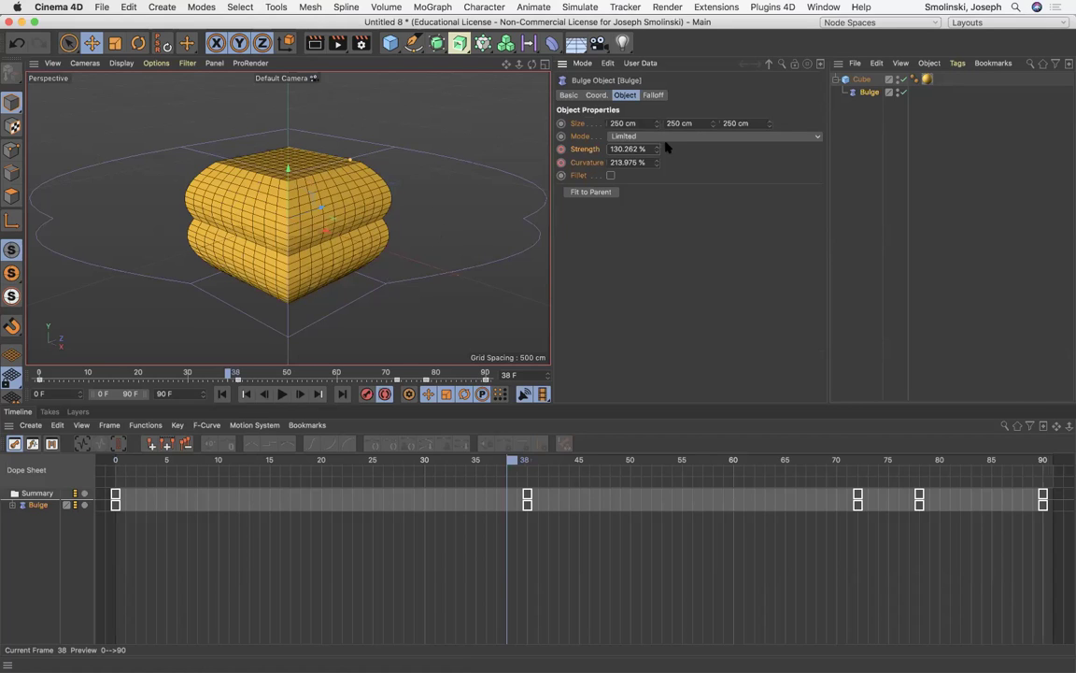
{"action": "mouse_move", "coordinate": [657, 151]}
{"action": "left_mouse_down"}
{"action": "mouse_move", "coordinate": [658, 219]}
{"action": "mouse_move", "coordinate": [657, 131]}
{"action": "mouse_move", "coordinate": [658, 187]}
{"action": "mouse_move", "coordinate": [658, 153]}
{"action": "left_mouse_up"}
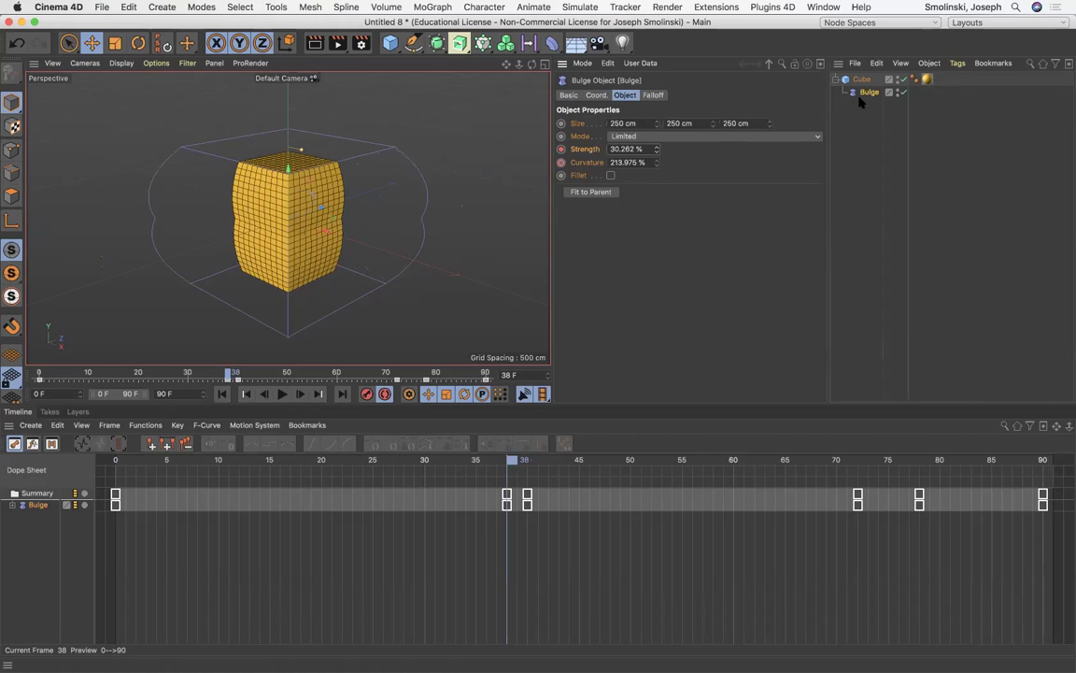
Step: Delete the Bulge deformer, switch to the Standard layout, and select the Cube
{"action": "key", "text": "Delete"}
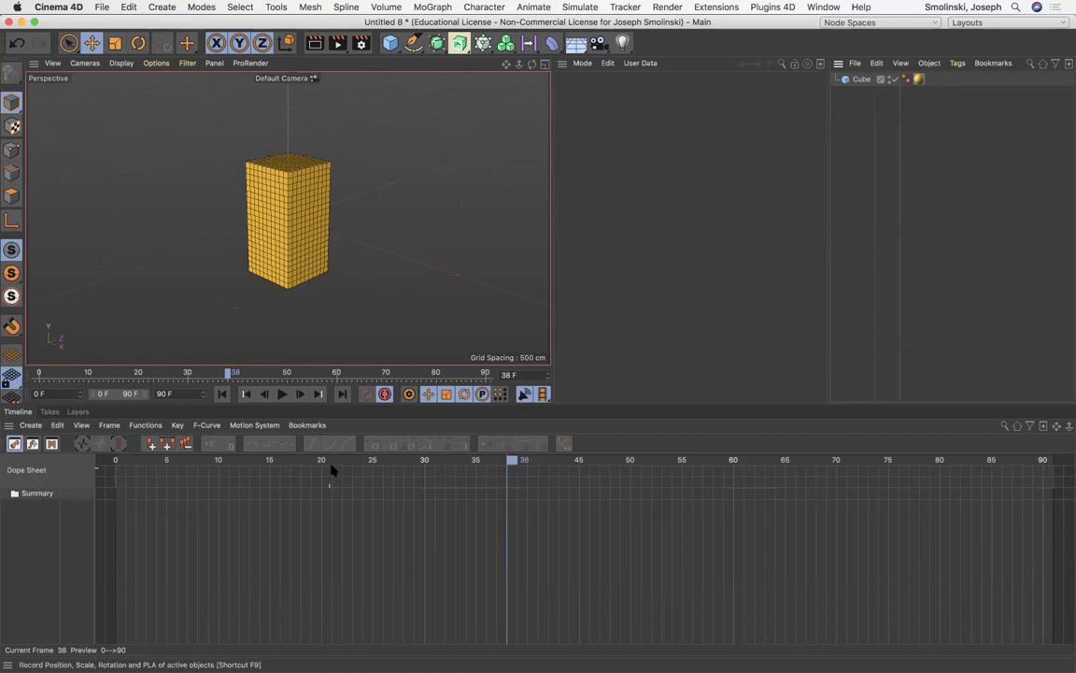
{"action": "left_click", "coordinate": [990, 25]}
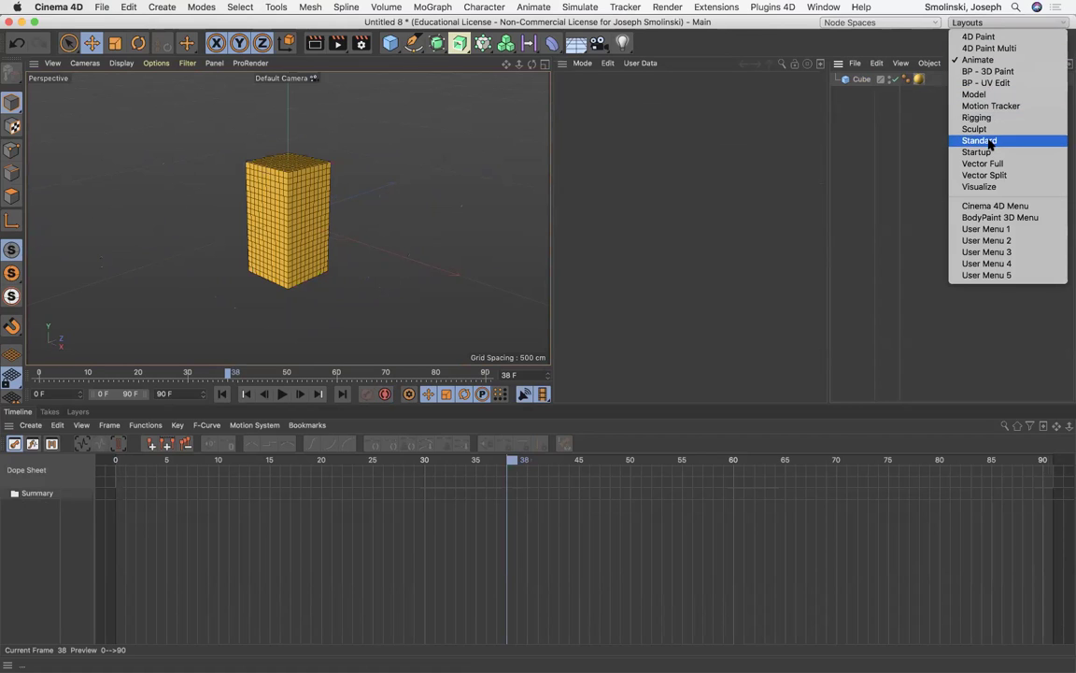
{"action": "left_click", "coordinate": [990, 60]}
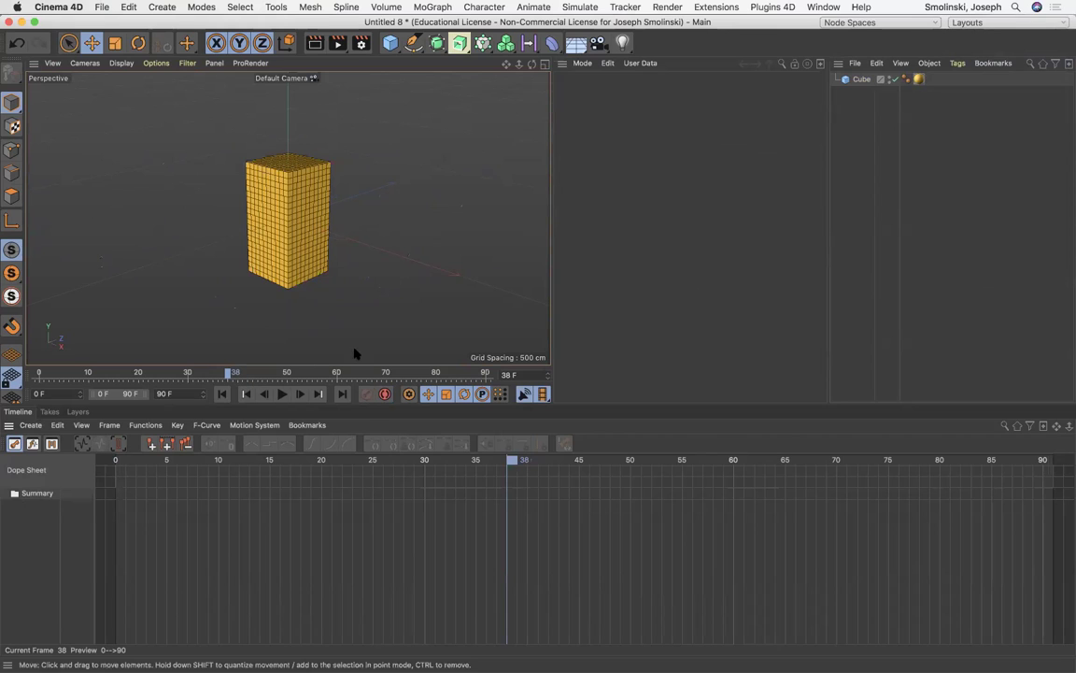
{"action": "left_click", "coordinate": [861, 79]}
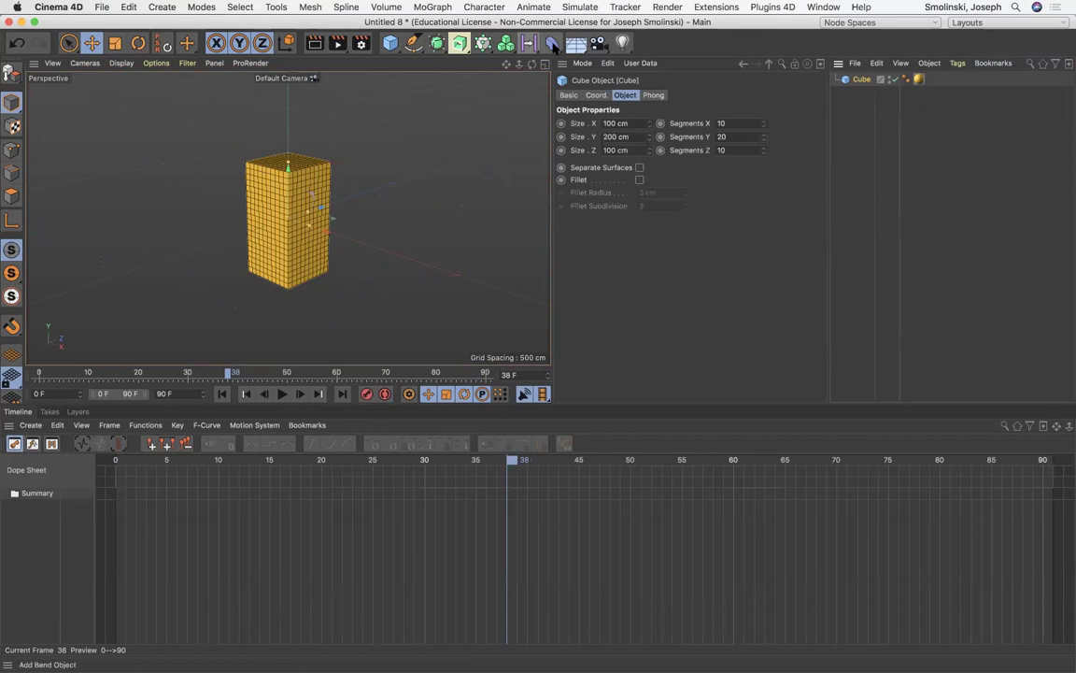
Step: Add a Twist deformer under the Cube, test its twist, and return to frame 0
{"action": "left_click", "coordinate": [553, 43]}
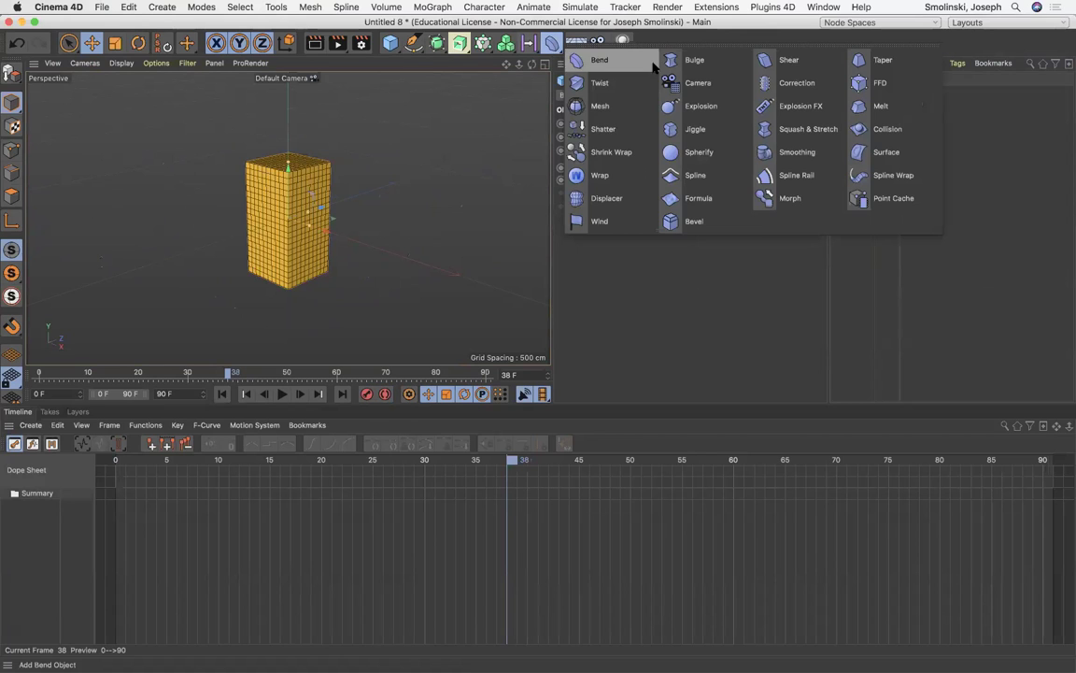
{"action": "left_click", "coordinate": [612, 82]}
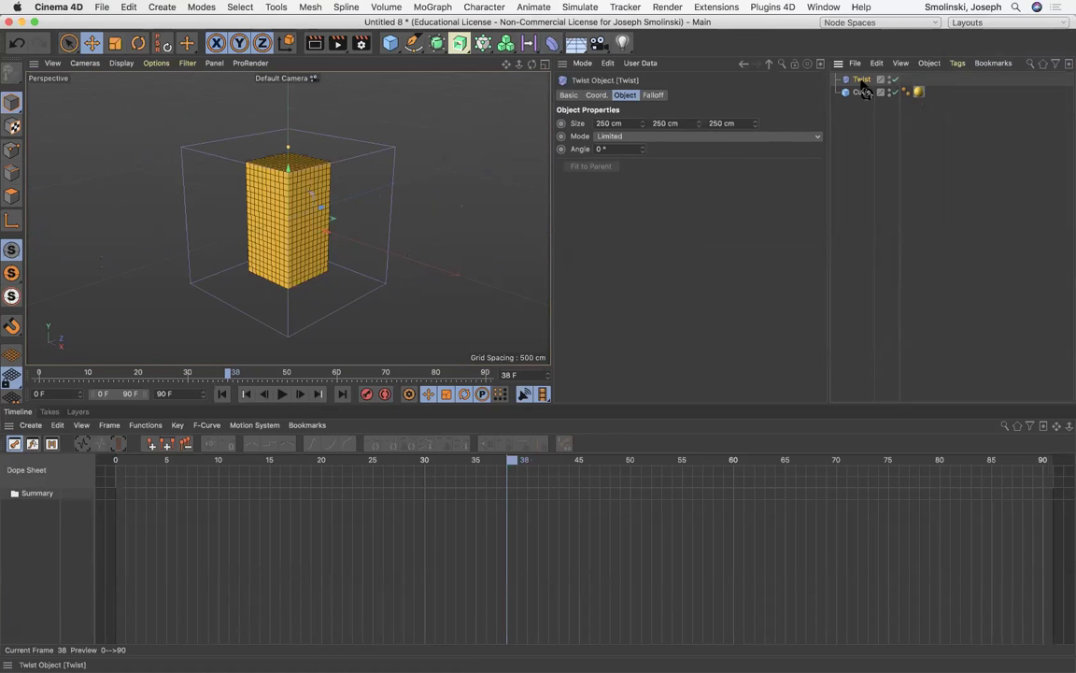
{"action": "left_click_drag", "start_coordinate": [866, 96], "coordinate": [865, 93]}
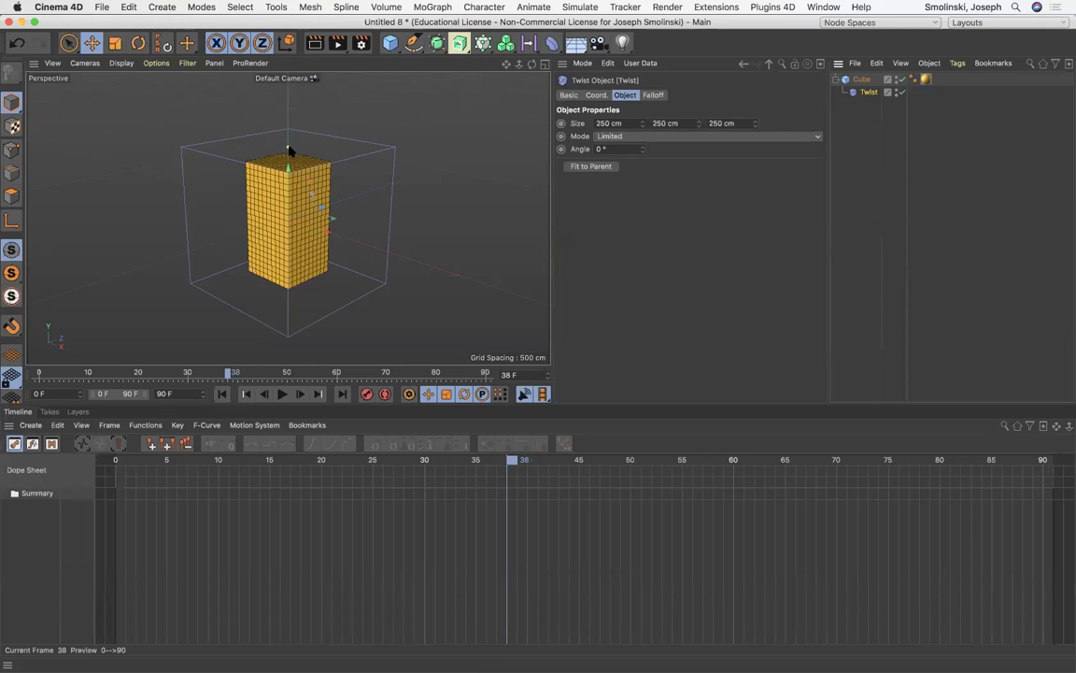
{"action": "left_click_drag", "start_coordinate": [289, 149], "coordinate": [312, 150]}
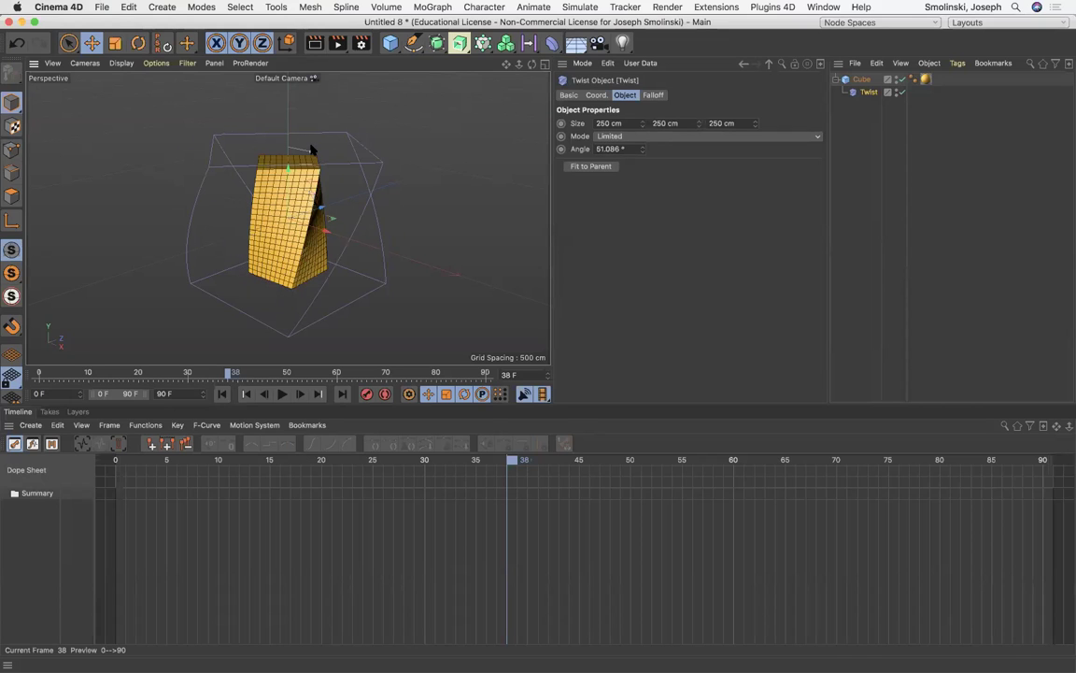
{"action": "left_click", "coordinate": [223, 393]}
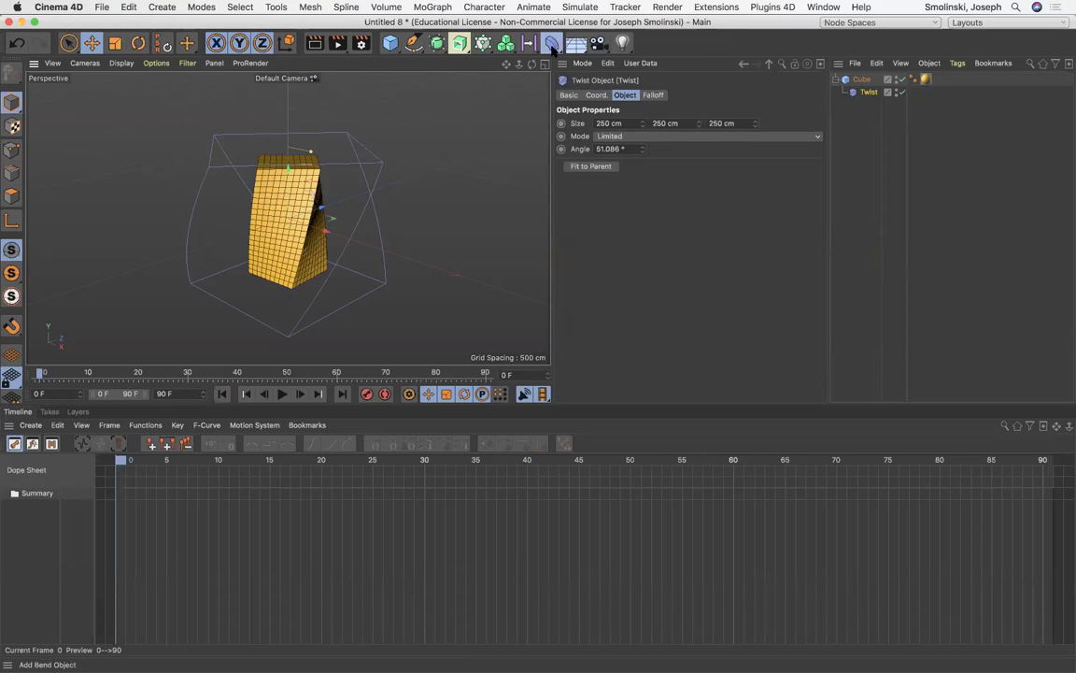
Step: Add a Bend deformer and parent it to the Cube
{"action": "left_click", "coordinate": [553, 45]}
{"action": "left_click", "coordinate": [598, 60]}
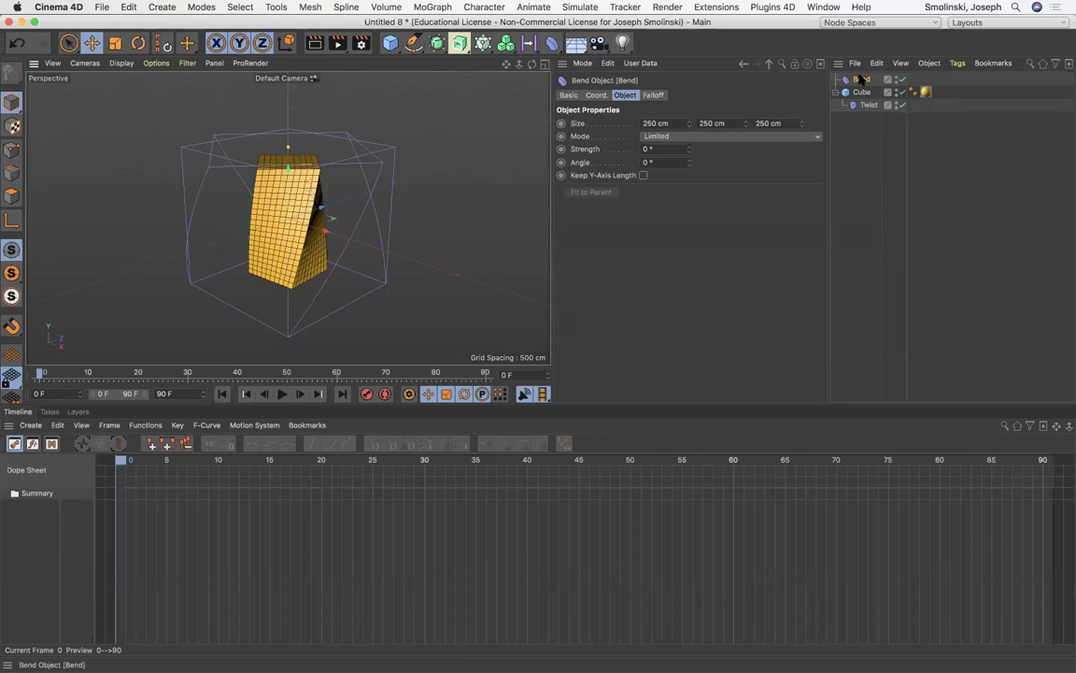
{"action": "left_click_drag", "start_coordinate": [861, 94], "coordinate": [862, 93]}
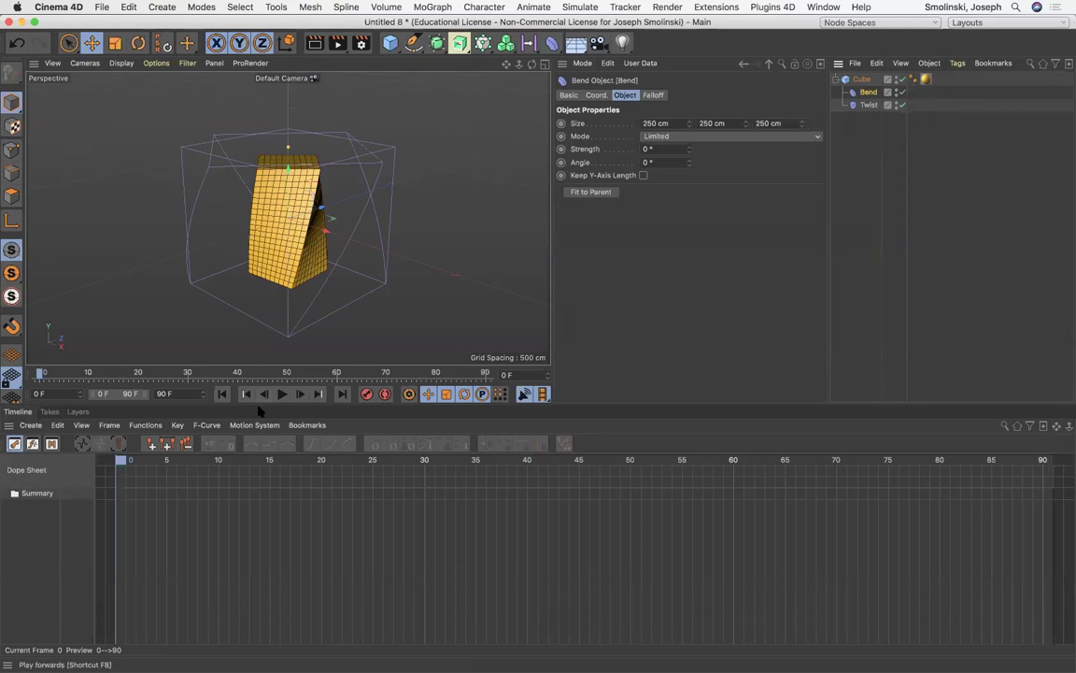
Step: Set the Twist deformer's Angle to 0°
{"action": "left_click", "coordinate": [869, 105]}
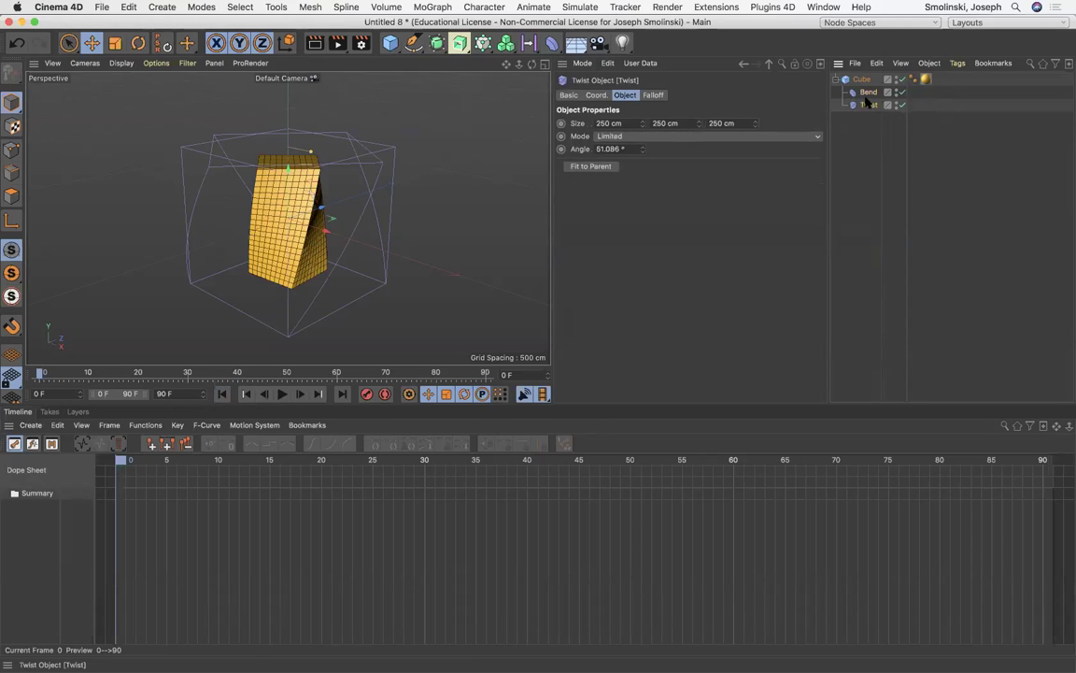
{"action": "double_click", "coordinate": [612, 149]}
{"action": "type", "text": "0"}
{"action": "key", "text": "Return"}
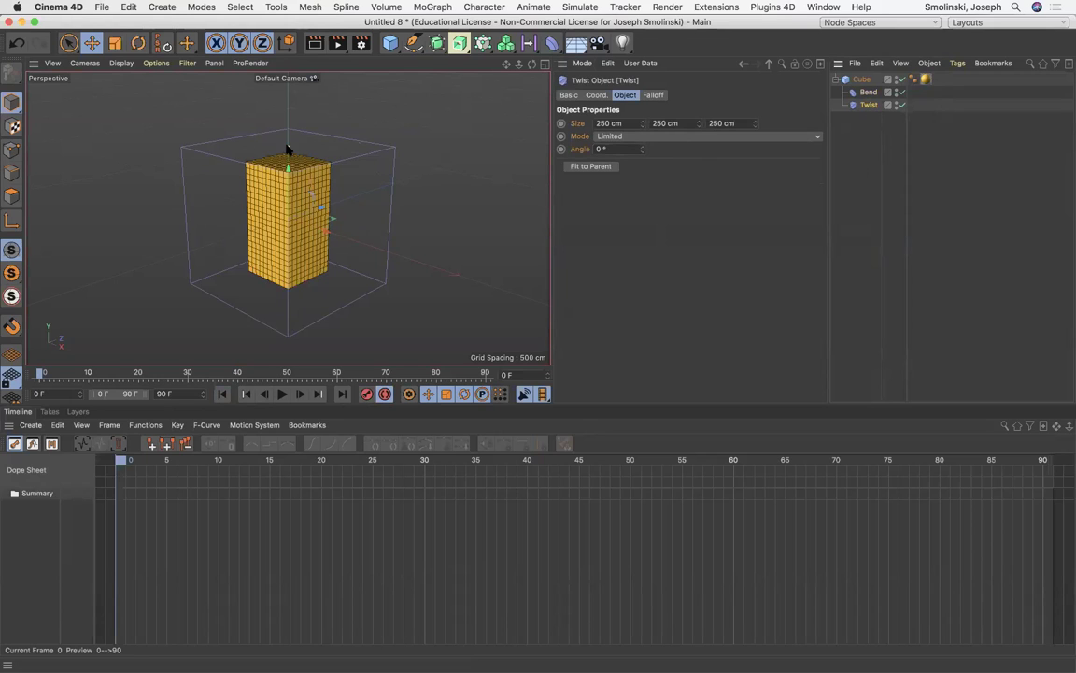
Step: Keyframe Twist Angle: strong twist at 30, −34.87° at 50, 0° at 90, then play
{"action": "left_click", "coordinate": [188, 374]}
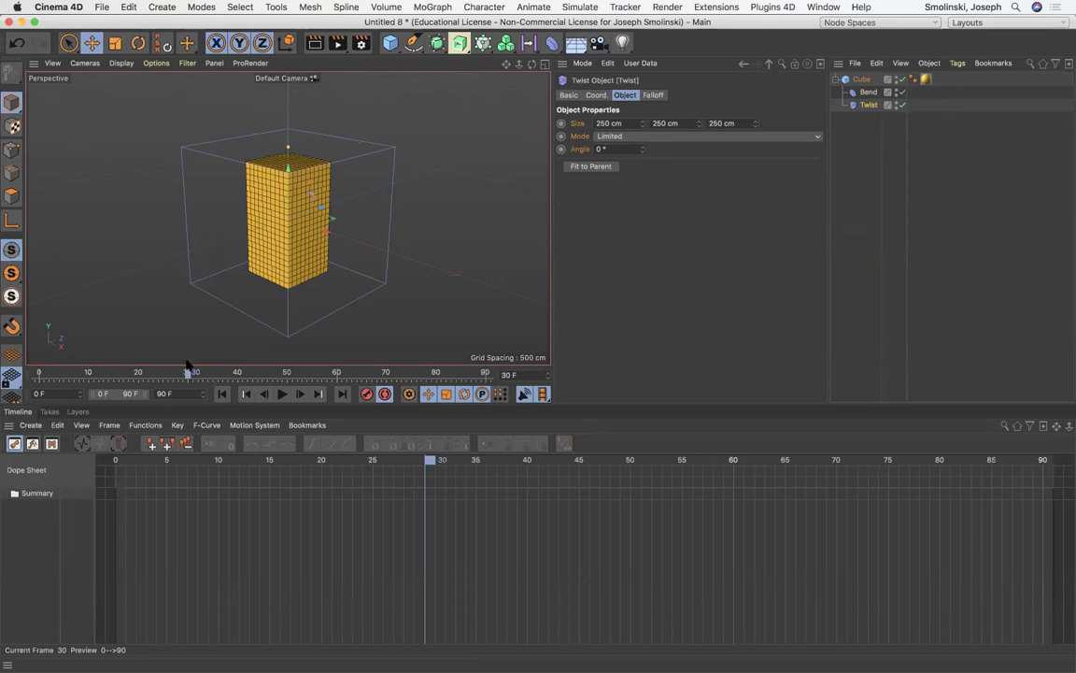
{"action": "mouse_move", "coordinate": [288, 147]}
{"action": "left_mouse_down"}
{"action": "mouse_move", "coordinate": [323, 137]}
{"action": "mouse_move", "coordinate": [277, 159]}
{"action": "left_mouse_up"}
{"action": "left_click", "coordinate": [285, 374]}
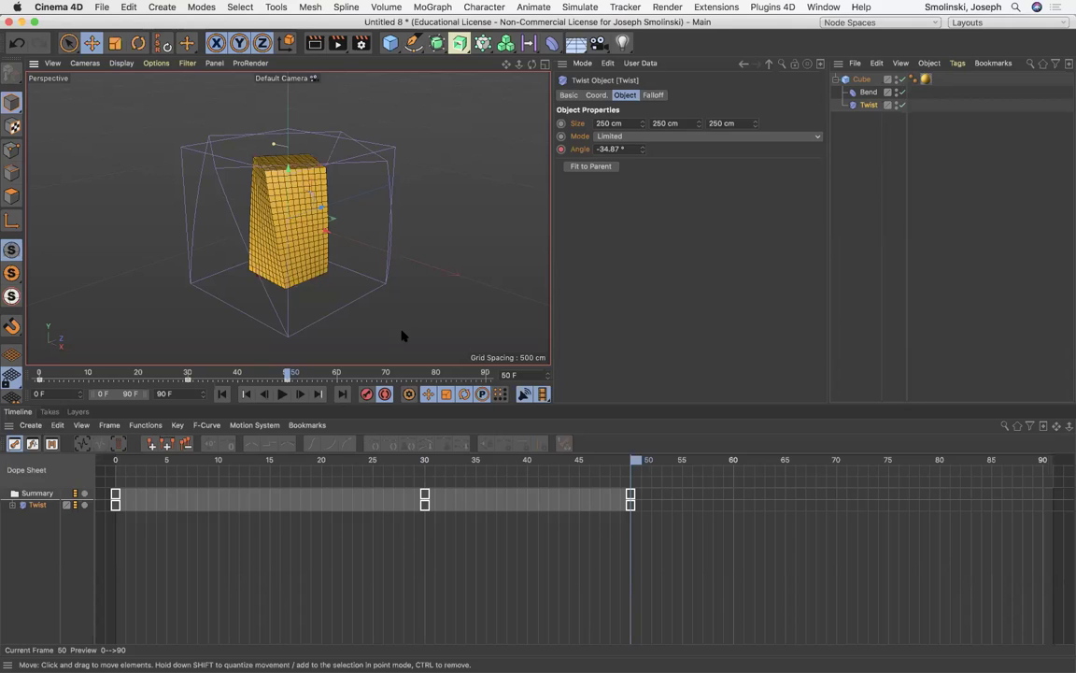
{"action": "left_click", "coordinate": [486, 373]}
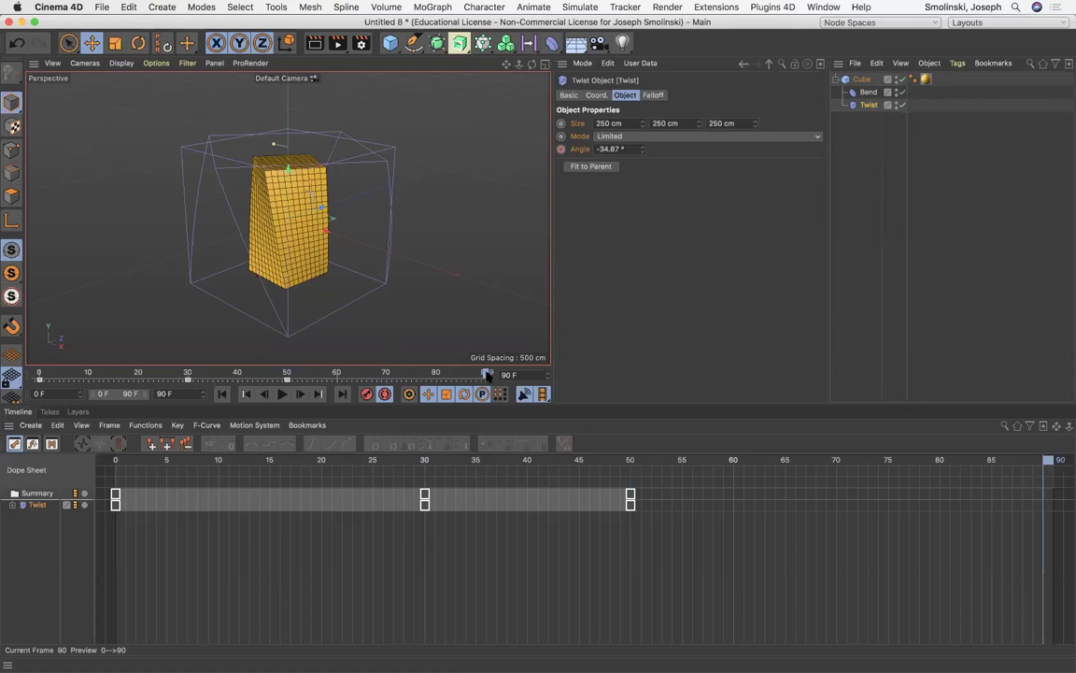
{"action": "double_click", "coordinate": [632, 146]}
{"action": "type", "text": "0"}
{"action": "key", "text": "Return"}
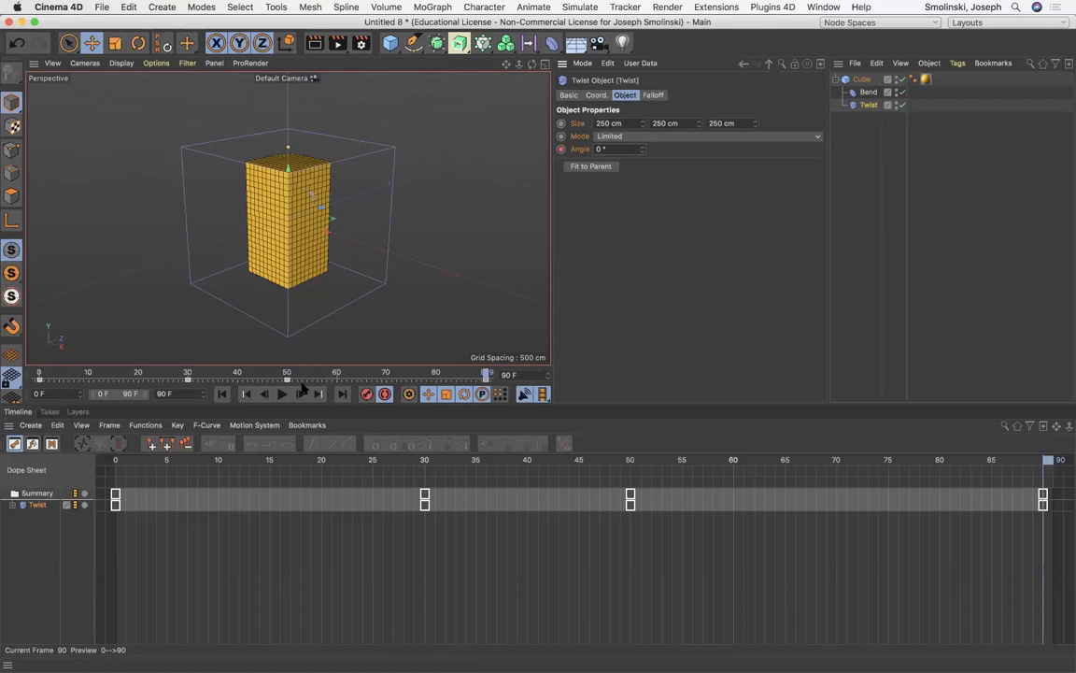
{"action": "left_click", "coordinate": [282, 394]}
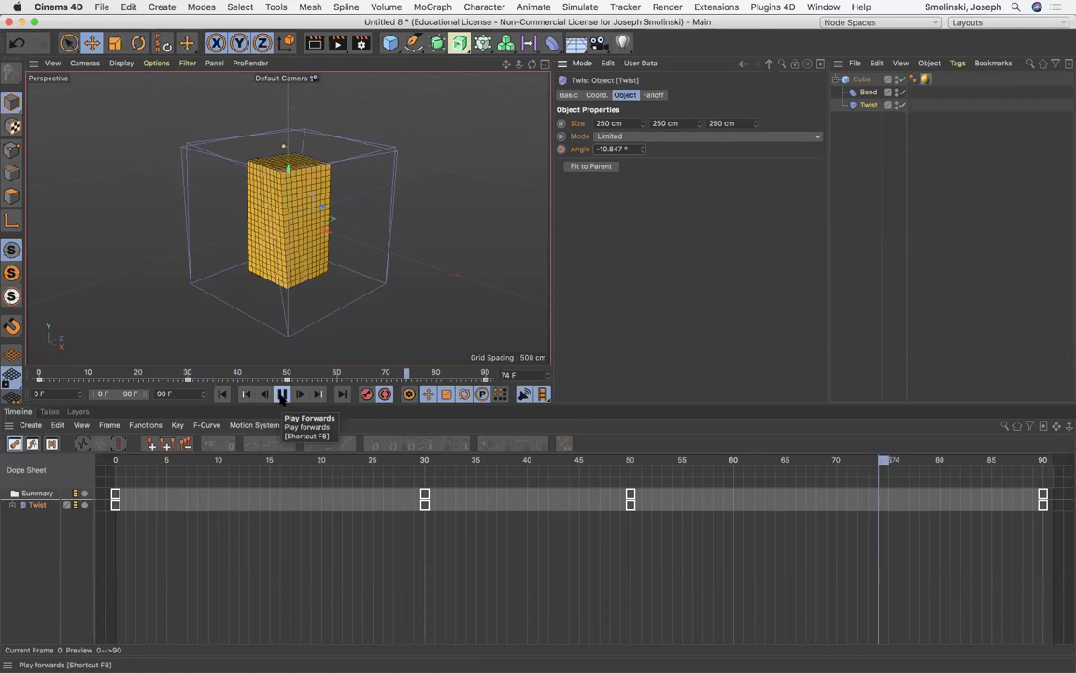
Step: Stop playback, rewind, and keyframe Bend Strength at 19° at frame 30
{"action": "left_click", "coordinate": [282, 393]}
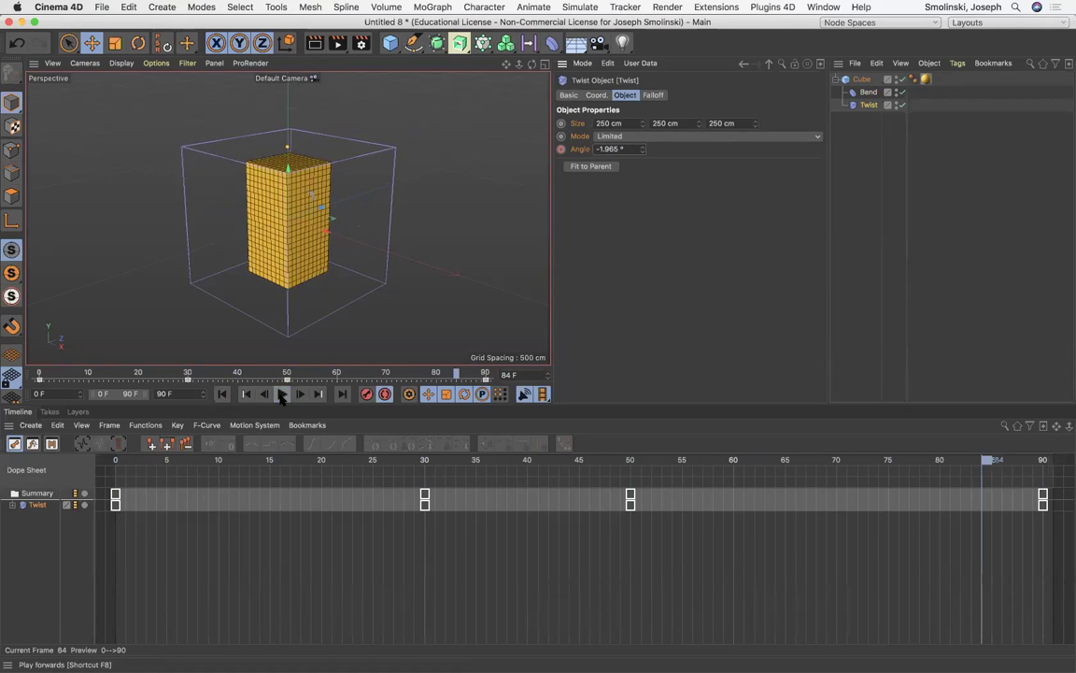
{"action": "left_click", "coordinate": [221, 393]}
{"action": "left_click", "coordinate": [868, 92]}
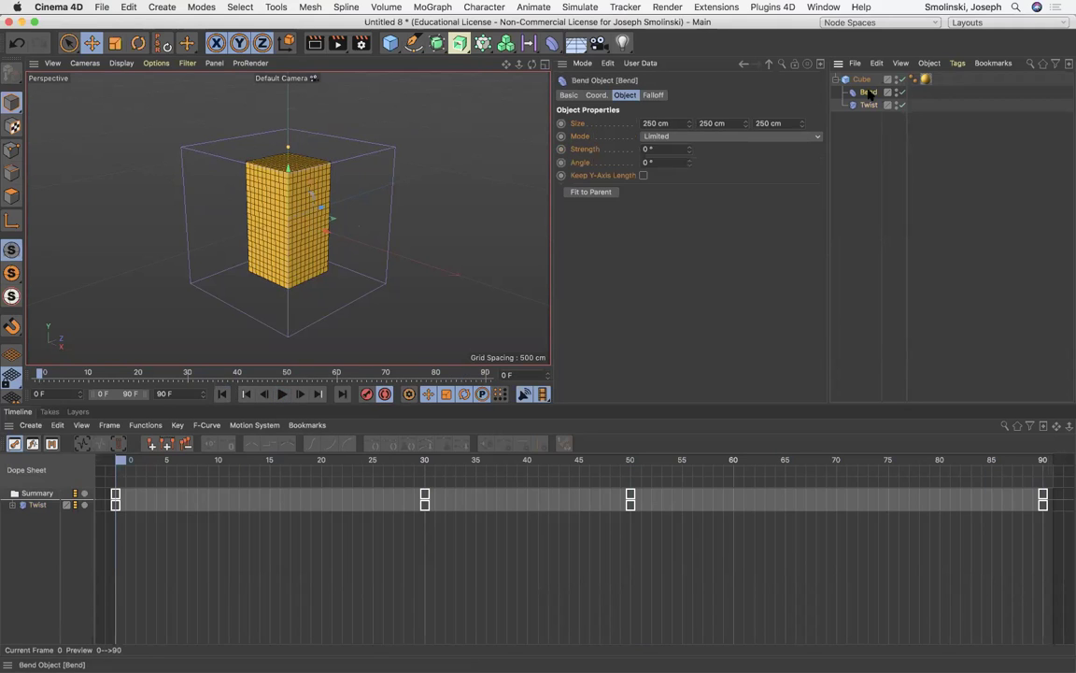
{"action": "left_click", "coordinate": [192, 373]}
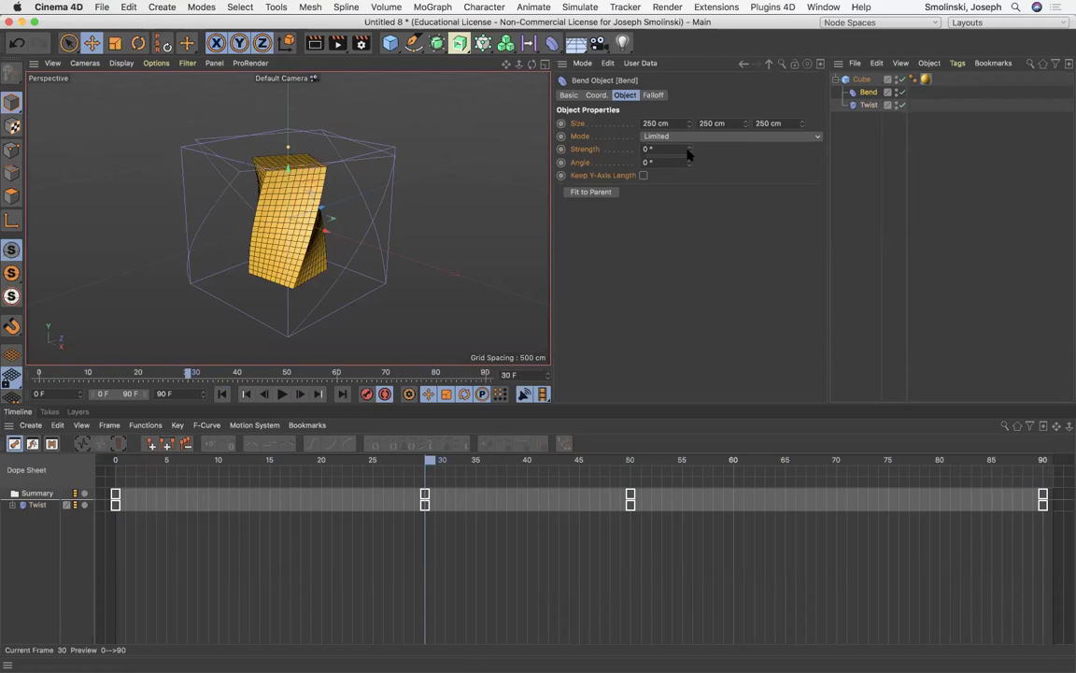
{"action": "left_click_drag", "start_coordinate": [689, 150], "coordinate": [689, 132]}
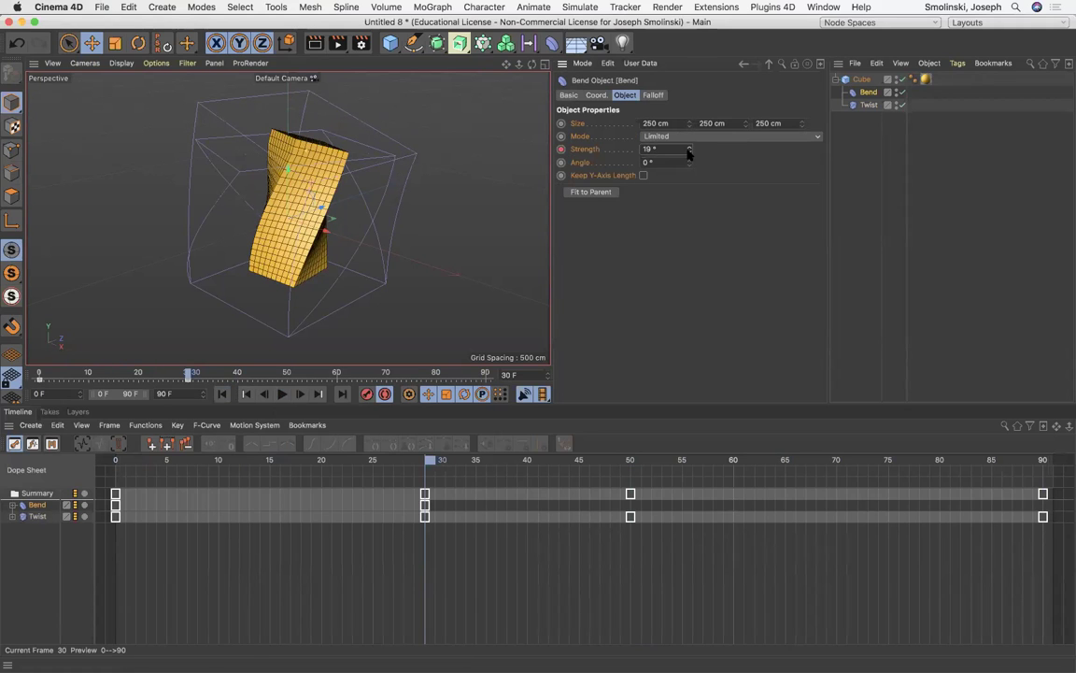
Step: Key Bend Strength −20° at frame 60 and 0° at frame 90, then replay from start
{"action": "left_click", "coordinate": [338, 374]}
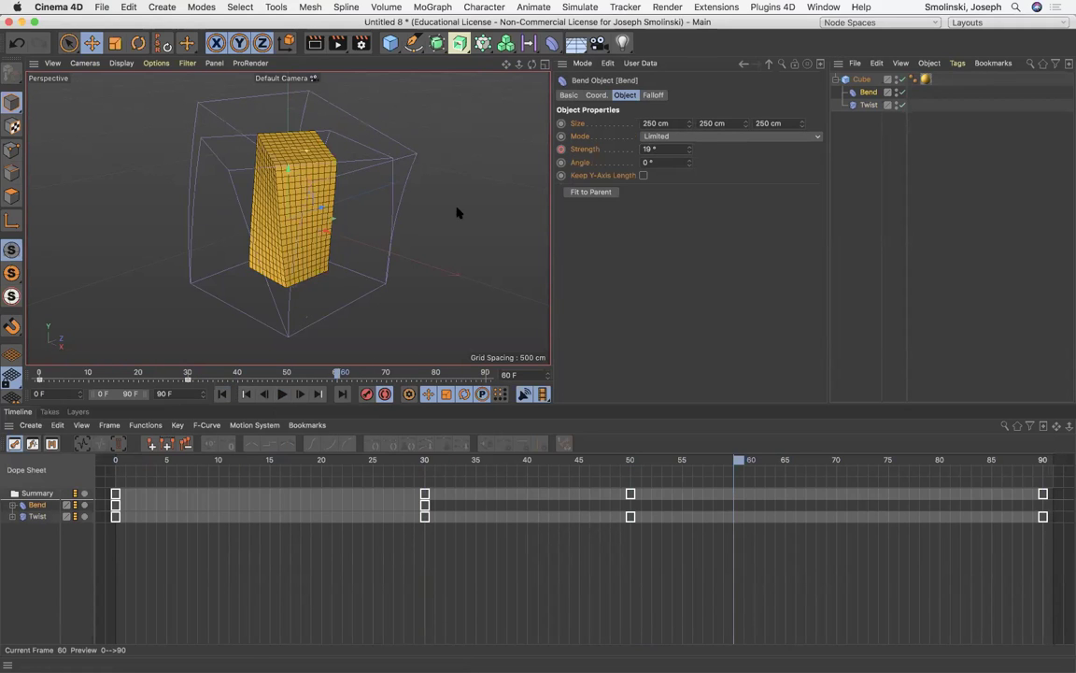
{"action": "mouse_move", "coordinate": [689, 149]}
{"action": "left_mouse_down"}
{"action": "mouse_move", "coordinate": [688, 168]}
{"action": "mouse_move", "coordinate": [688, 150]}
{"action": "left_mouse_up"}
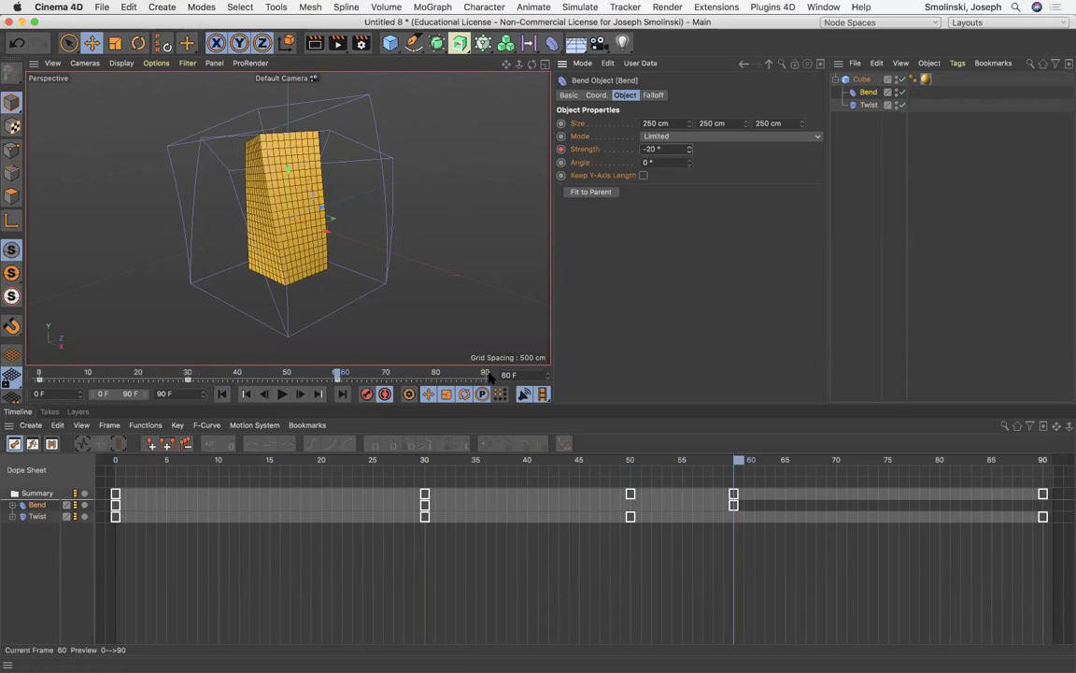
{"action": "left_click", "coordinate": [486, 374]}
{"action": "double_click", "coordinate": [677, 150]}
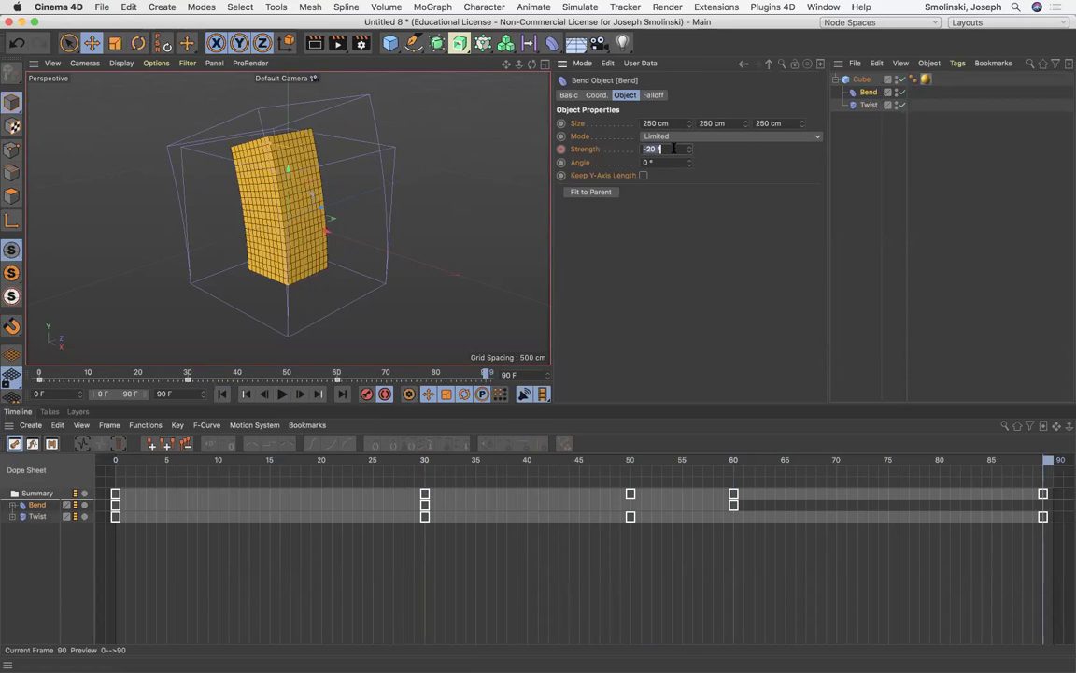
{"action": "type", "text": "0"}
{"action": "key", "text": "Return"}
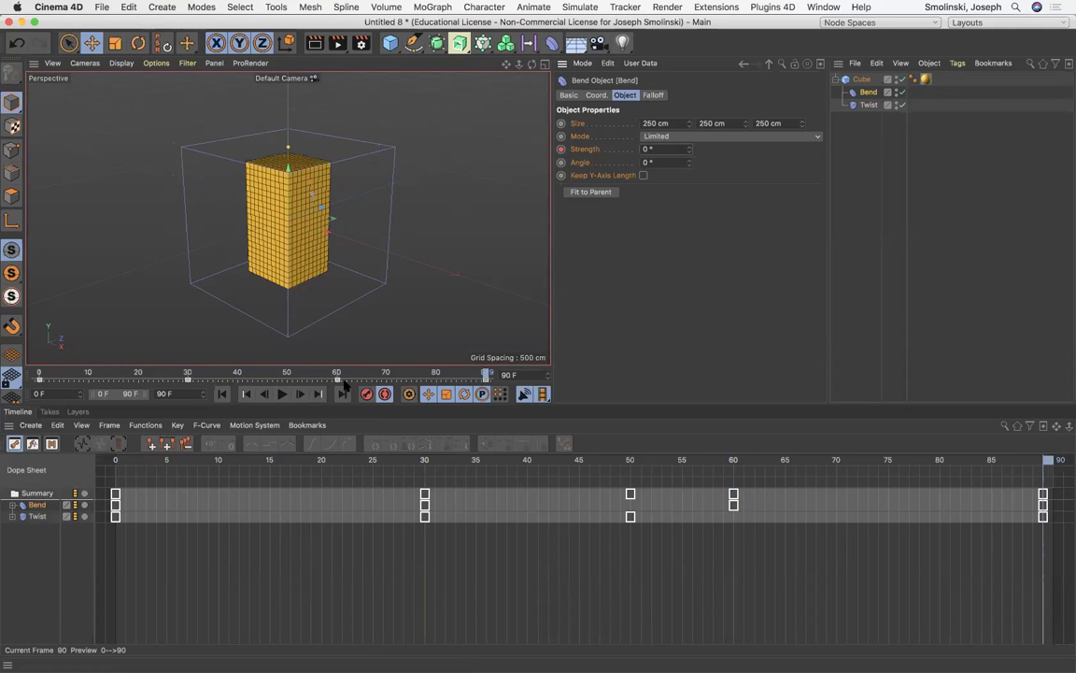
{"action": "left_click", "coordinate": [236, 393]}
{"action": "left_click", "coordinate": [282, 393]}
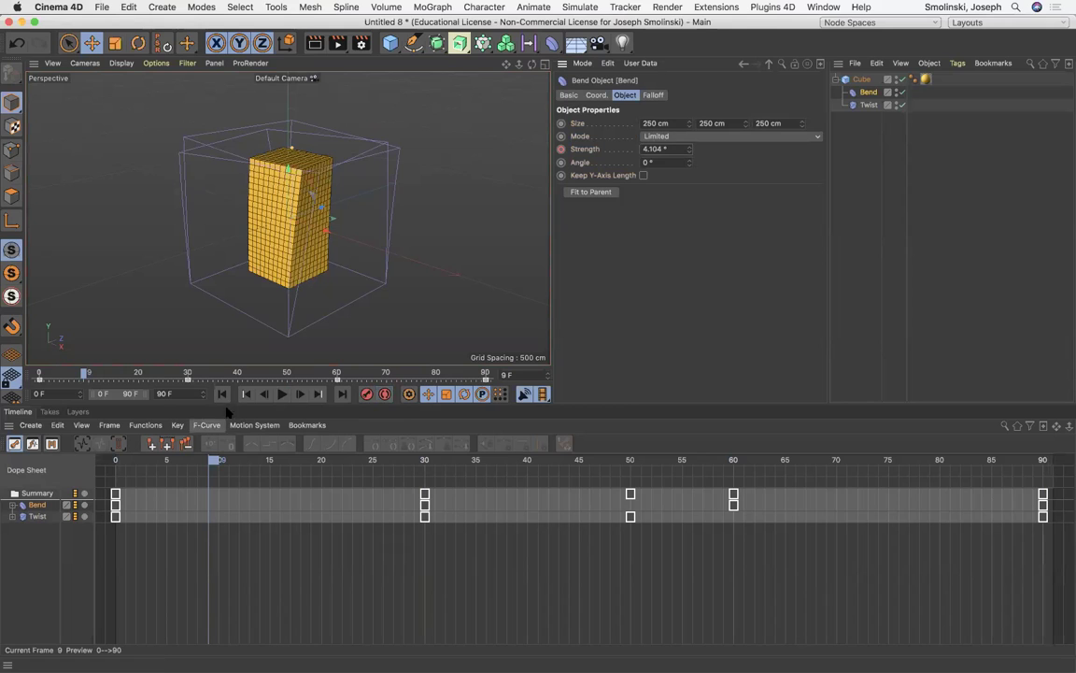
Step: Stop playback, rewind to frame 0, and show the Layouts dropdown from the Animate layout
{"action": "key", "text": "shift+f"}
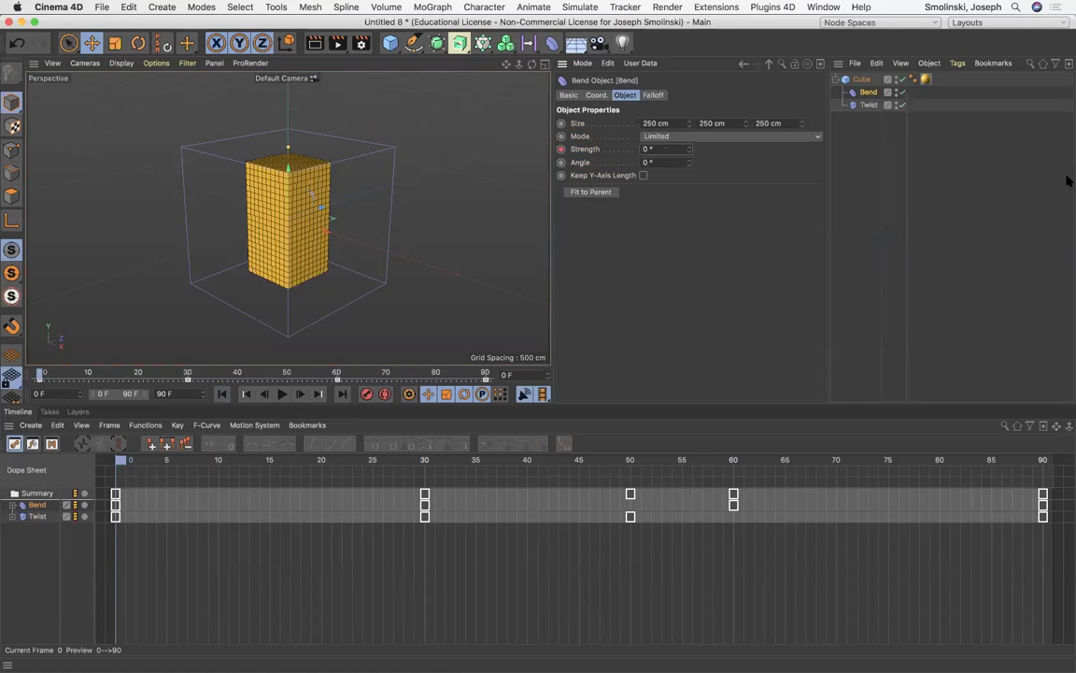
{"action": "left_click", "coordinate": [1017, 23]}
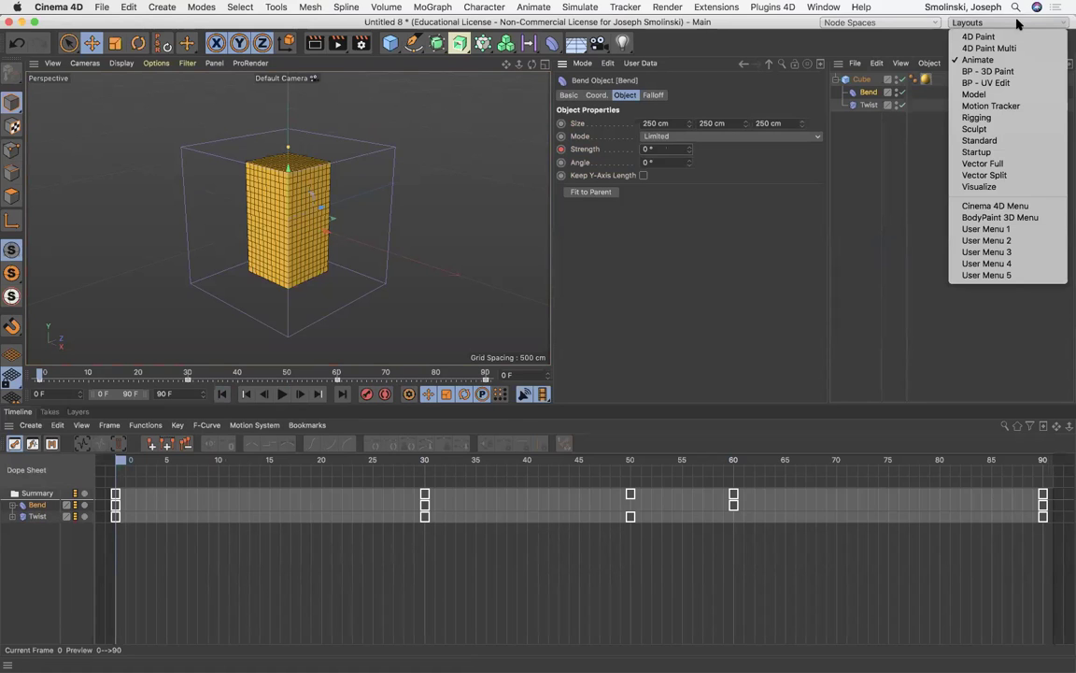
Step: Switch to the Standard layout and play the Twist and Bend animation, pausing near frame 52
{"action": "left_click", "coordinate": [994, 142]}
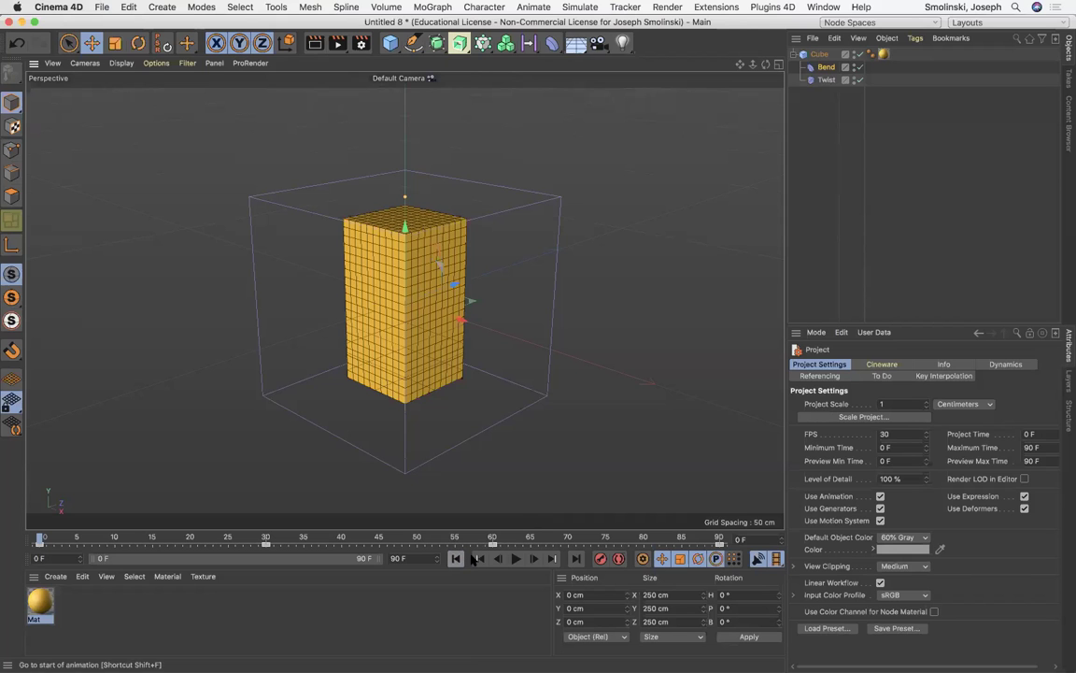
{"action": "left_click", "coordinate": [515, 558]}
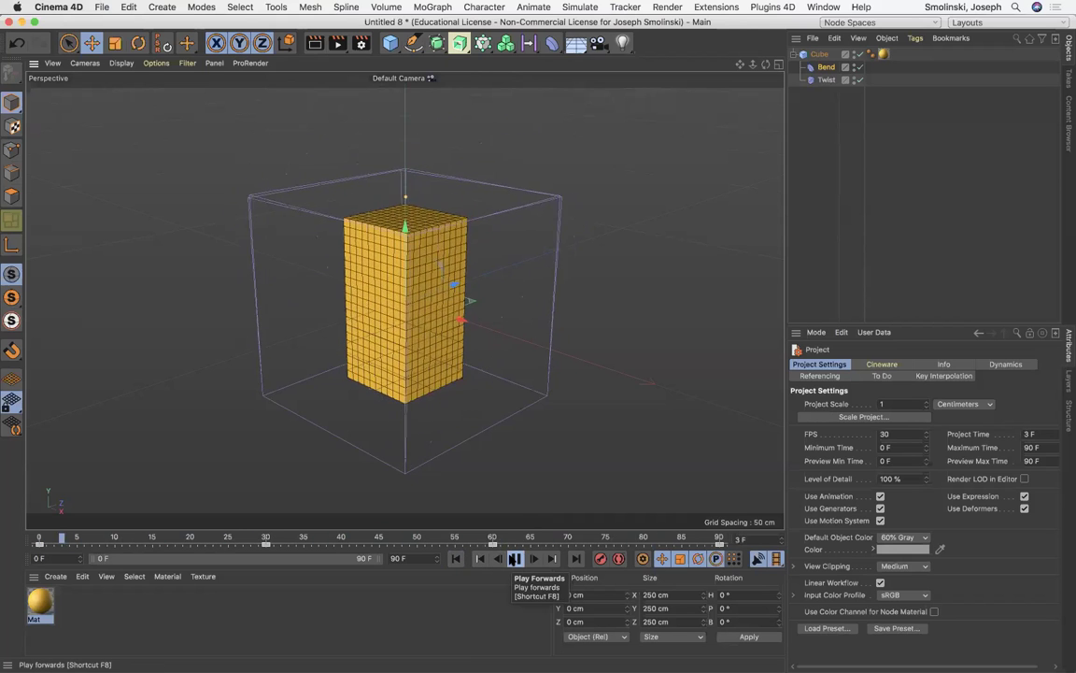
{"action": "left_click", "coordinate": [515, 558]}
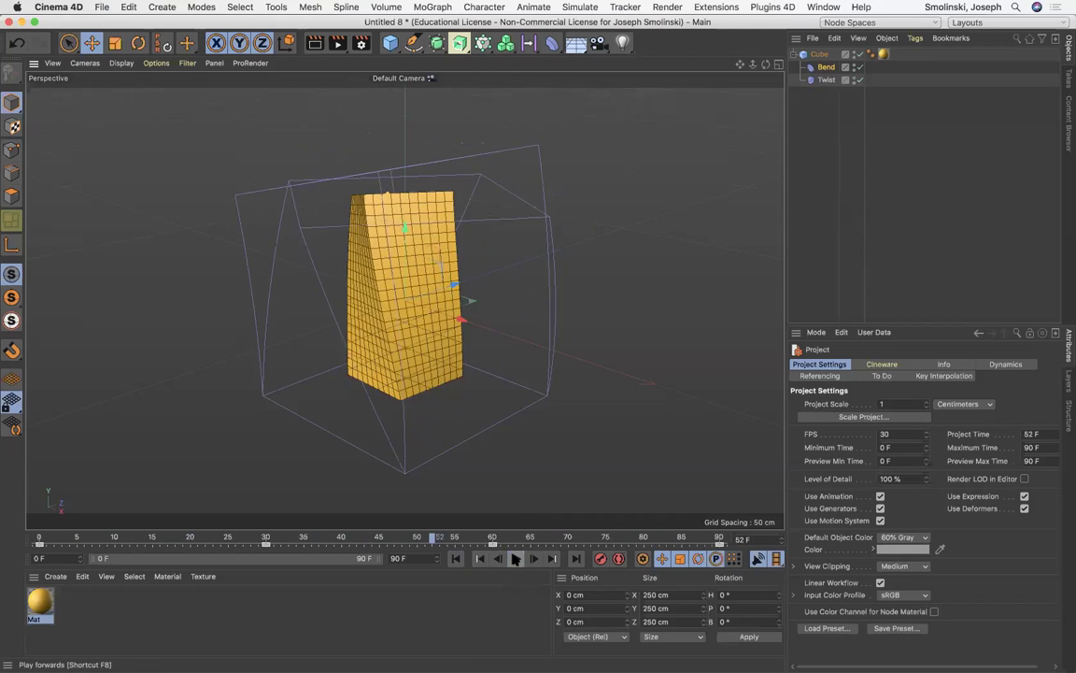